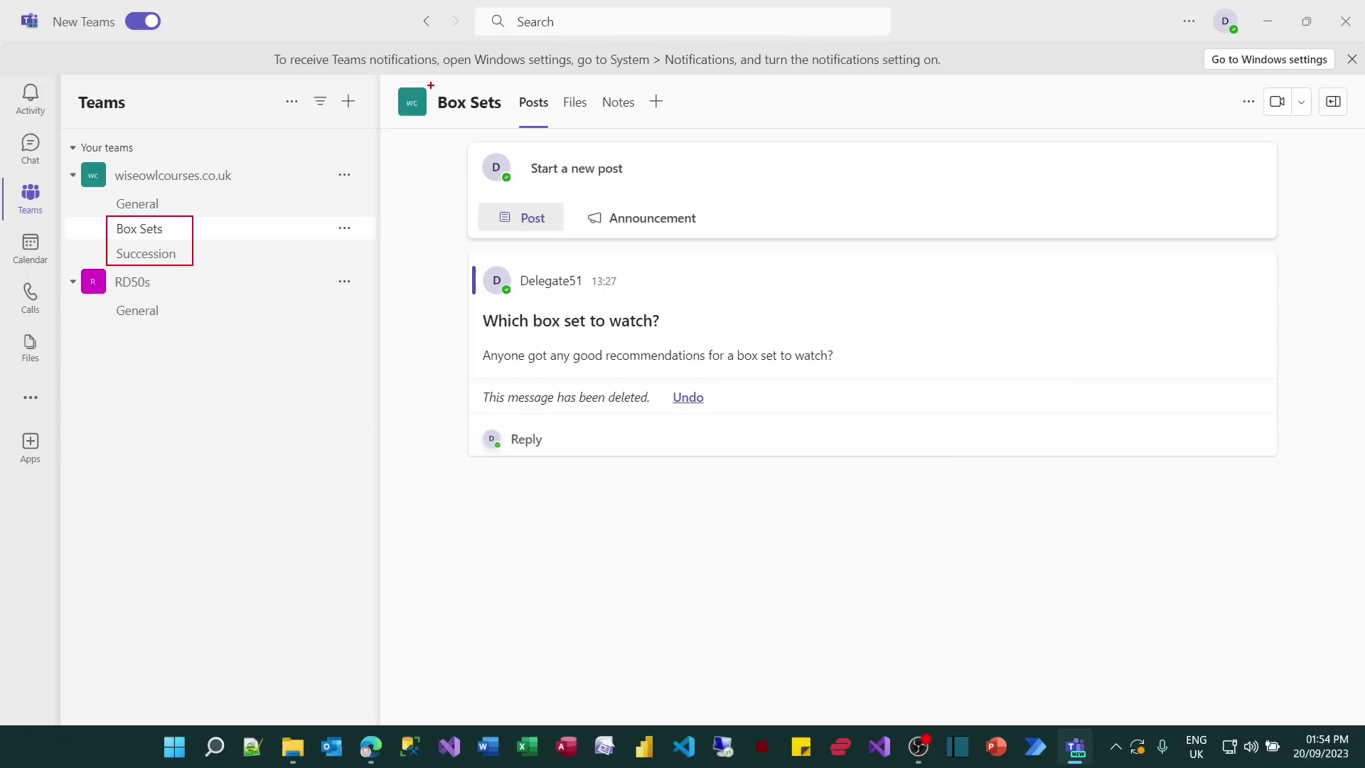
# - Glance at the HBO Succession page, then return to the Box Sets channel in Teams
pyautogui.moveTo(430, 86)
pyautogui.mouseDown()
pyautogui.moveTo(801, 395)
pyautogui.moveTo(862, 474)
pyautogui.mouseUp()
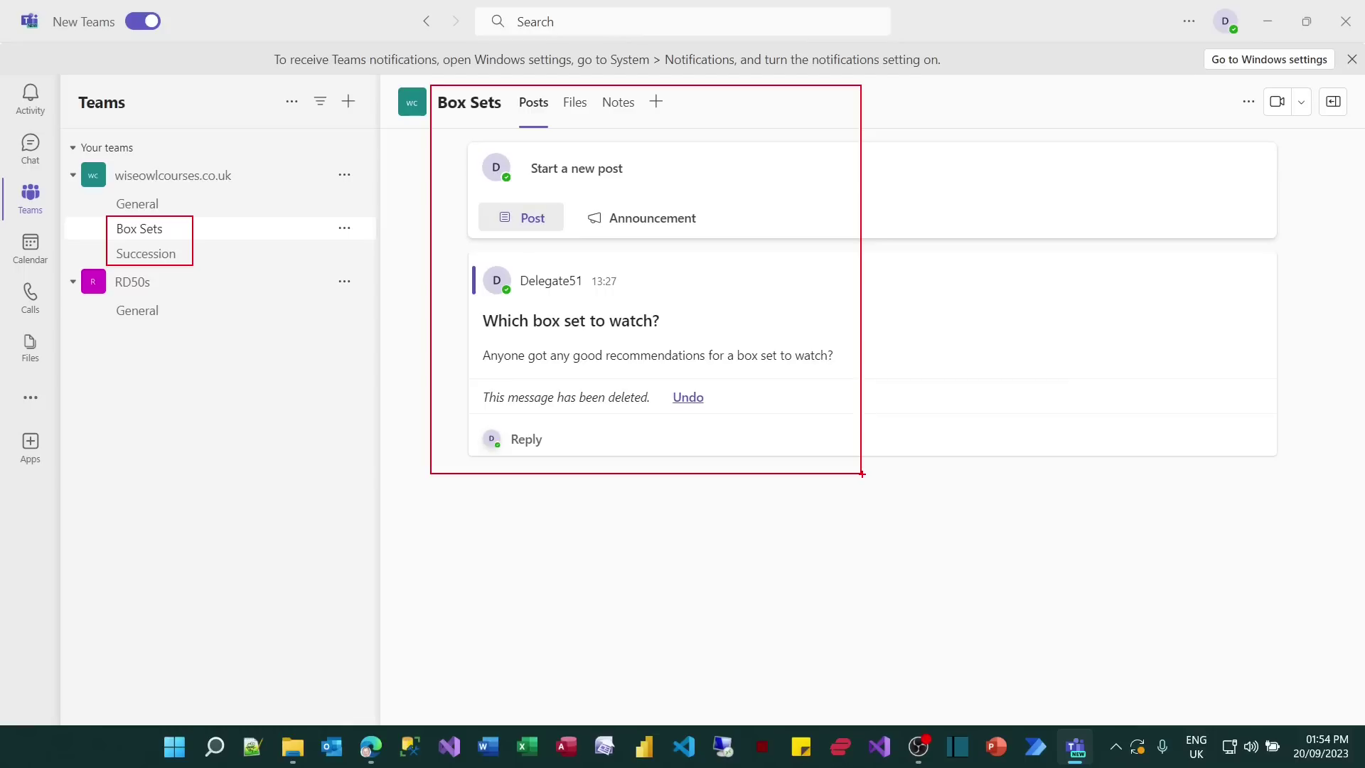
pyautogui.press('Escape')
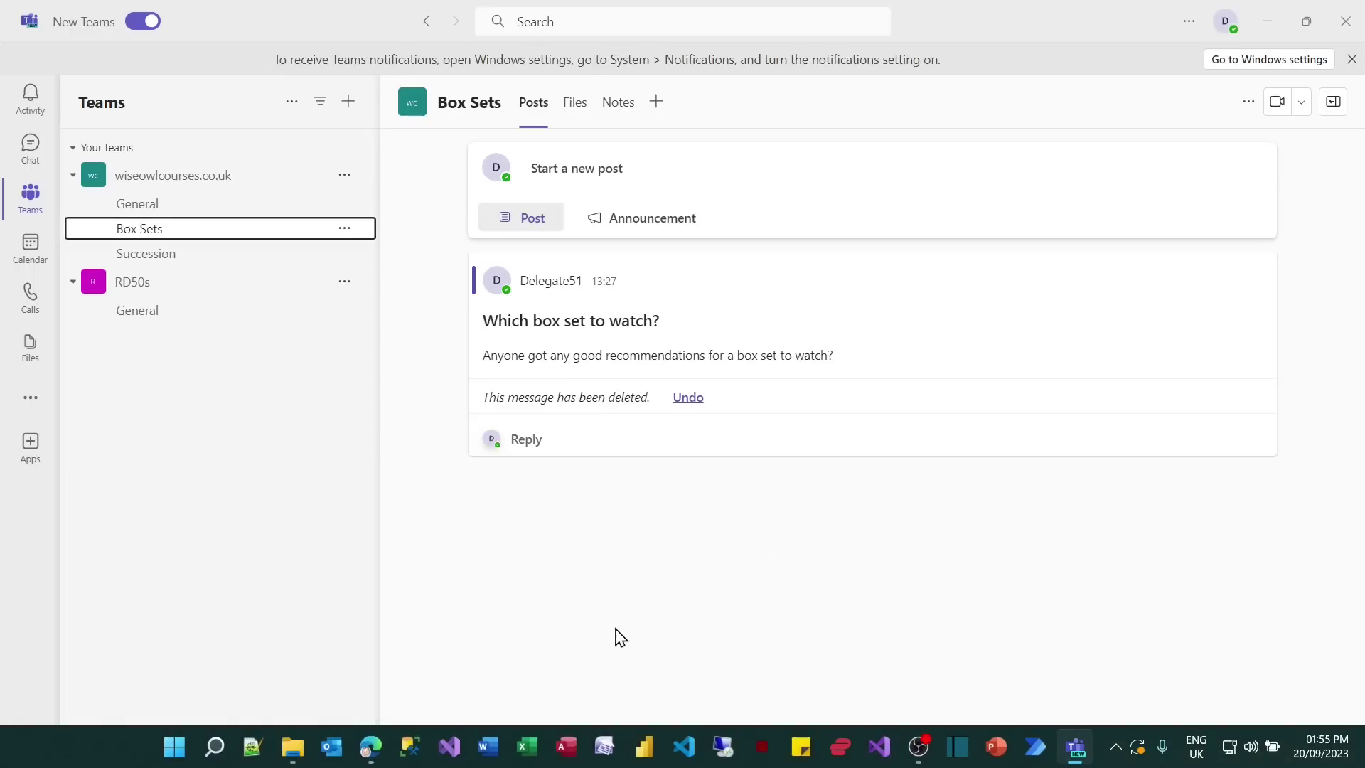
pyautogui.moveTo(371, 746)
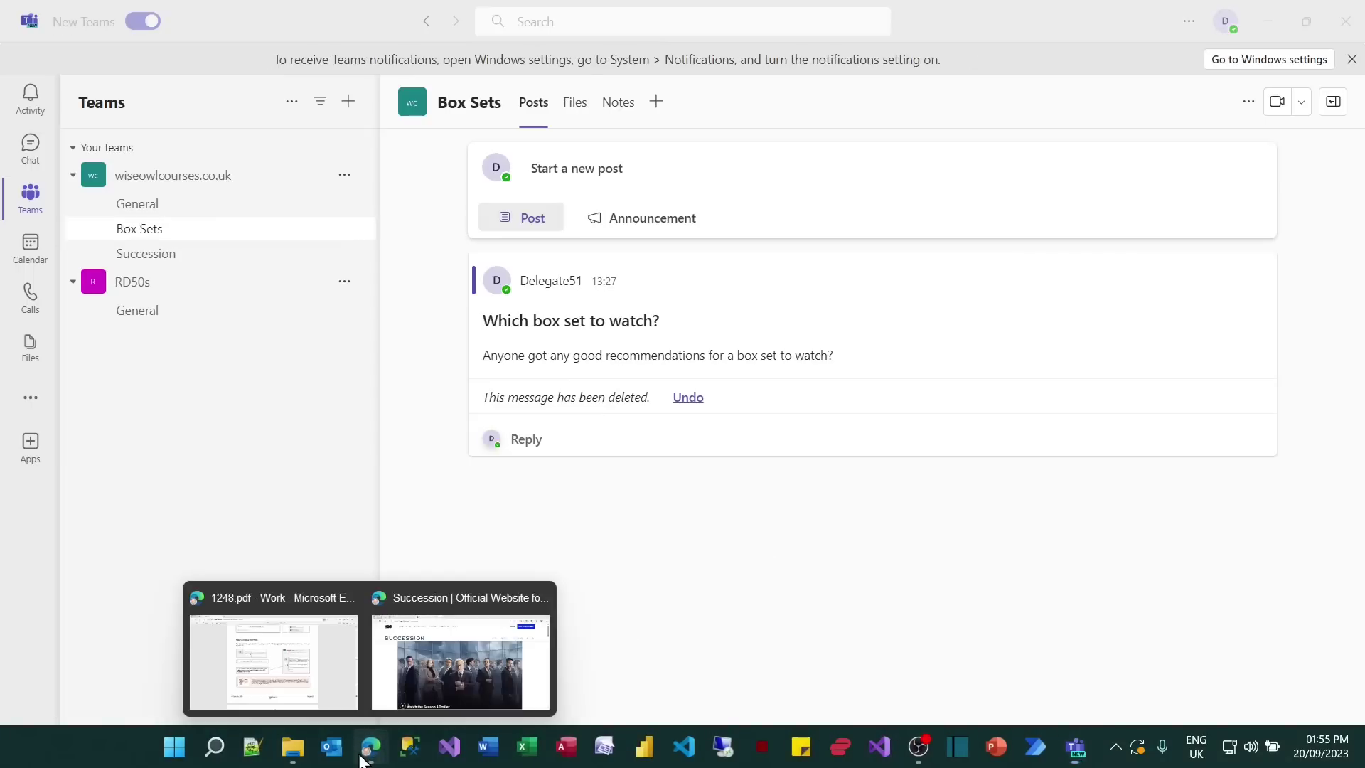
pyautogui.click(479, 663)
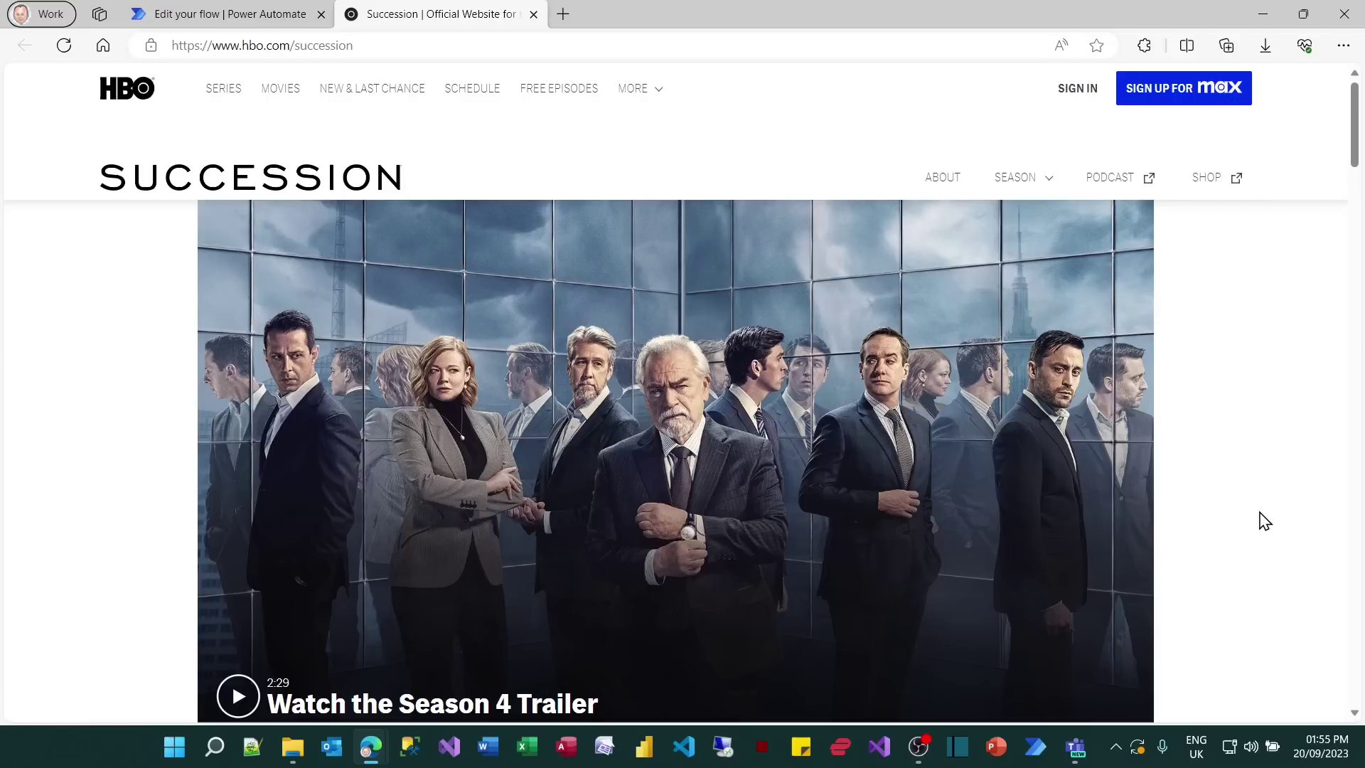
pyautogui.click(1076, 747)
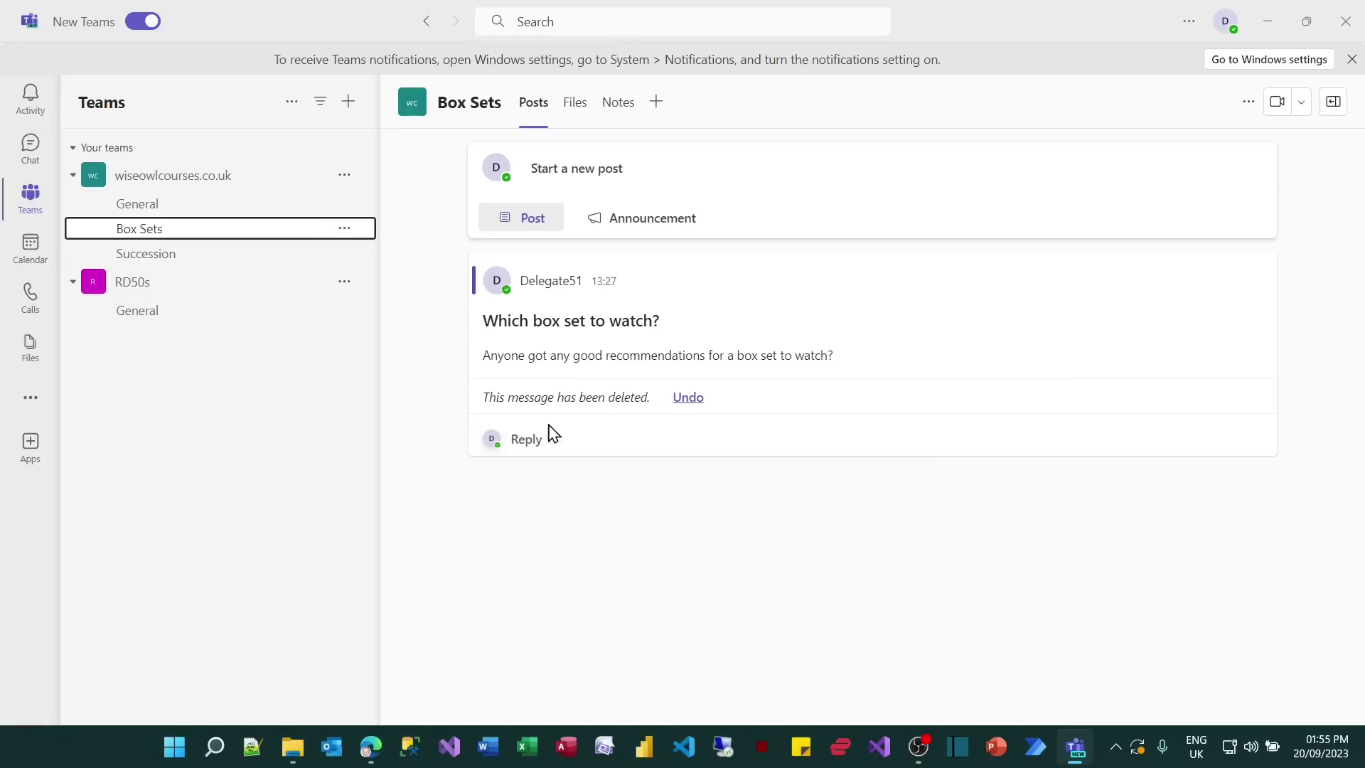
# - Reply 'The one with Kendall and Logan in' under the box set question
pyautogui.click(527, 445)
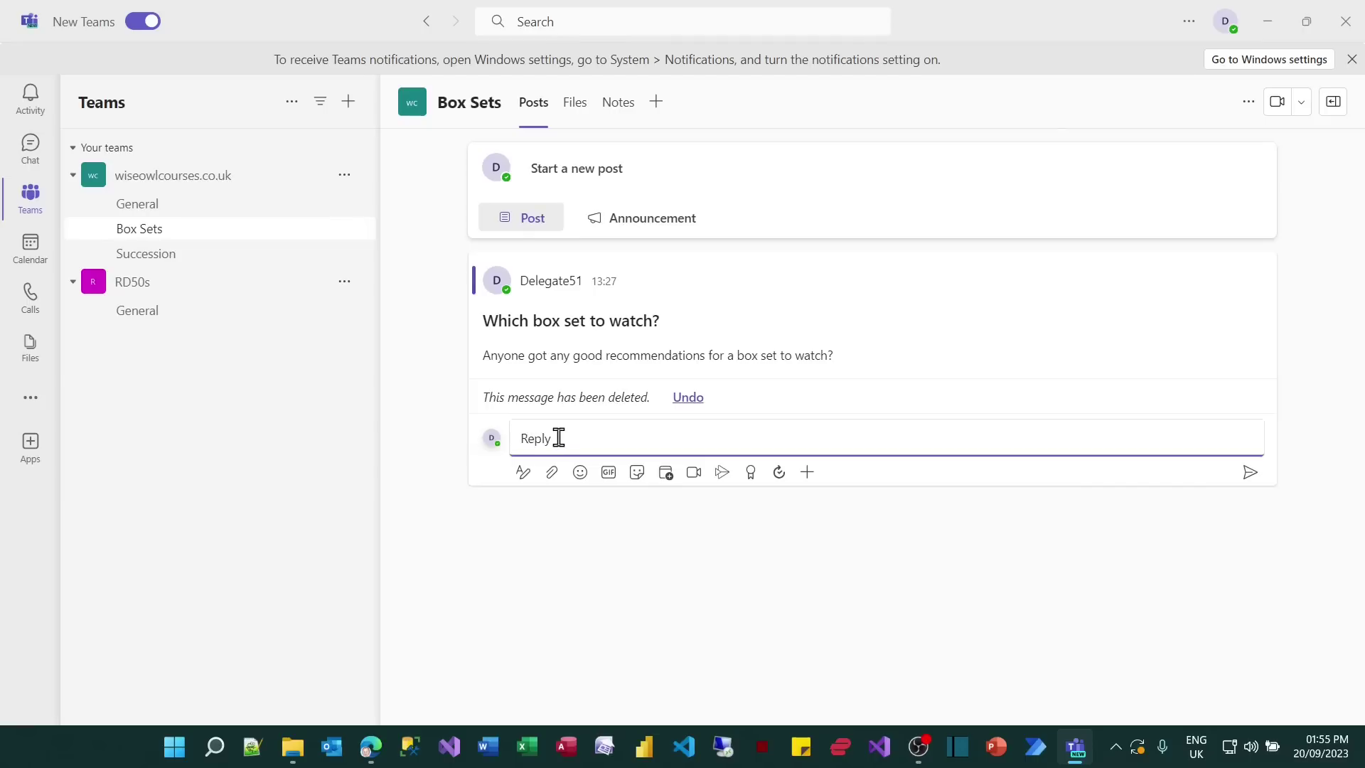
pyautogui.write('The one with Kendall and Logan in')
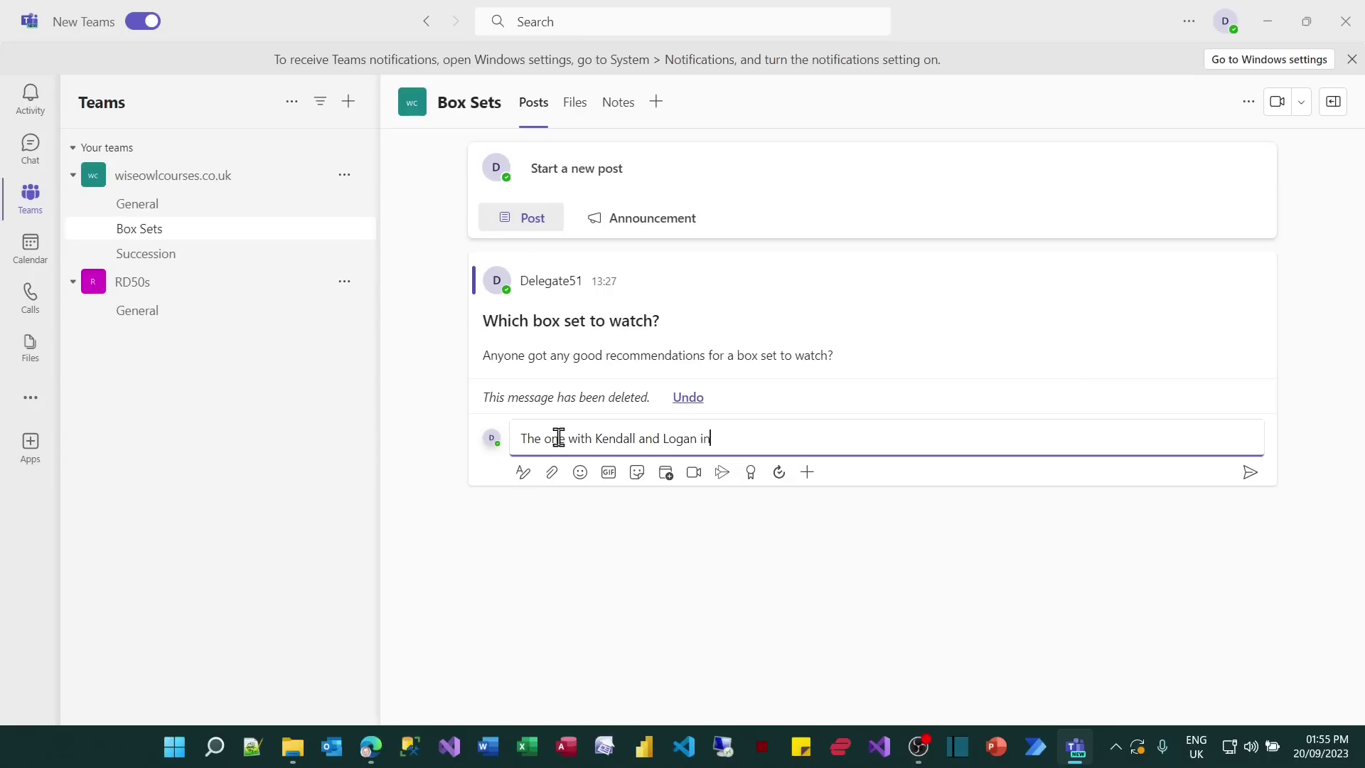
pyautogui.press('Return')
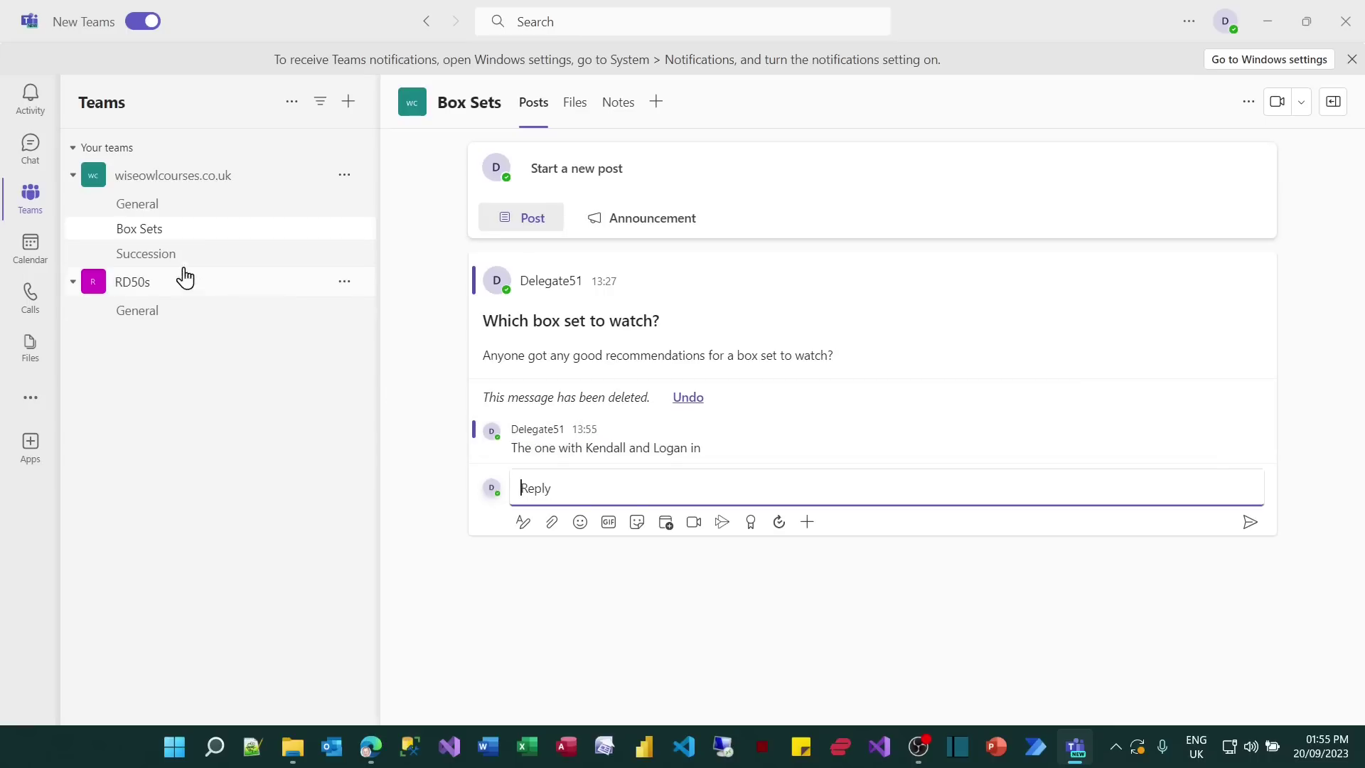
# - Open the Succession channel and follow the new notice's 'here' link back to the thread
pyautogui.click(165, 255)
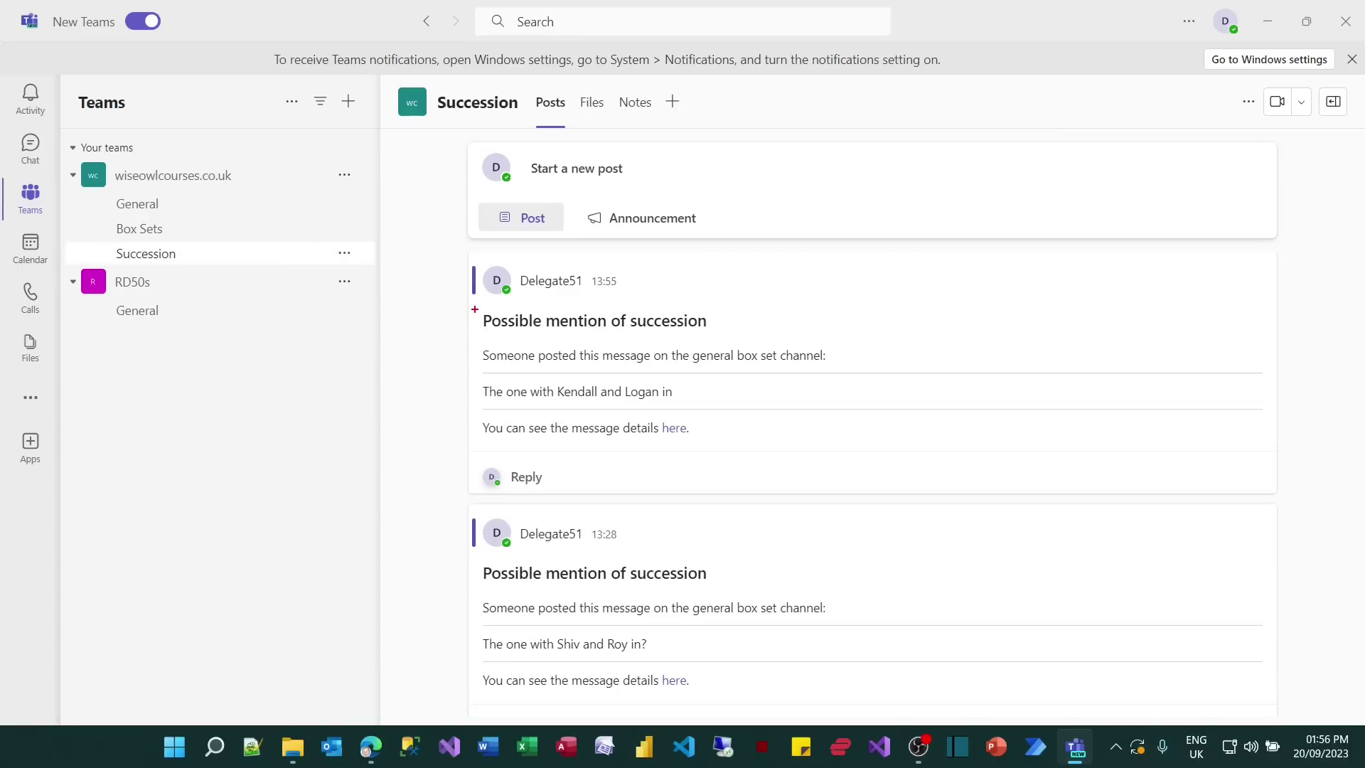
pyautogui.moveTo(475, 310)
pyautogui.mouseDown()
pyautogui.moveTo(777, 466)
pyautogui.moveTo(855, 449)
pyautogui.mouseUp()
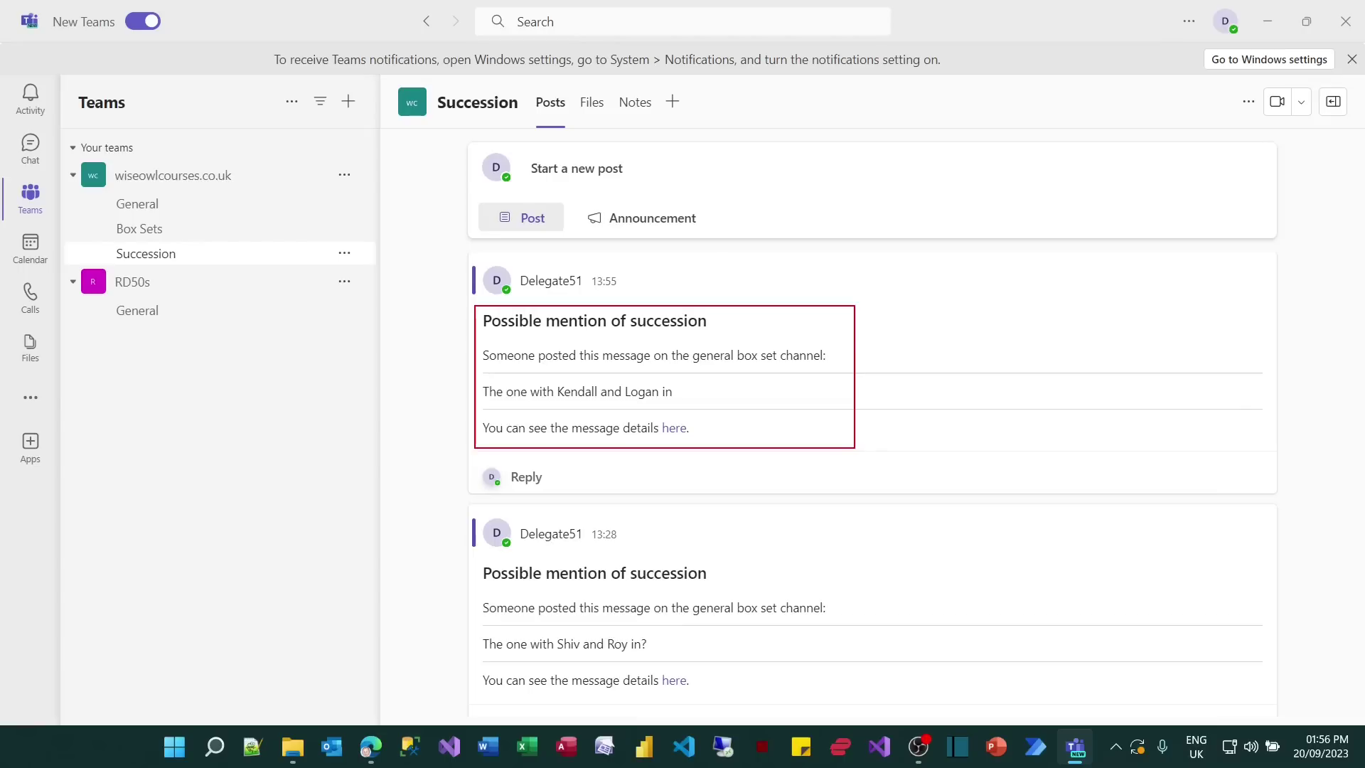
pyautogui.press('Escape')
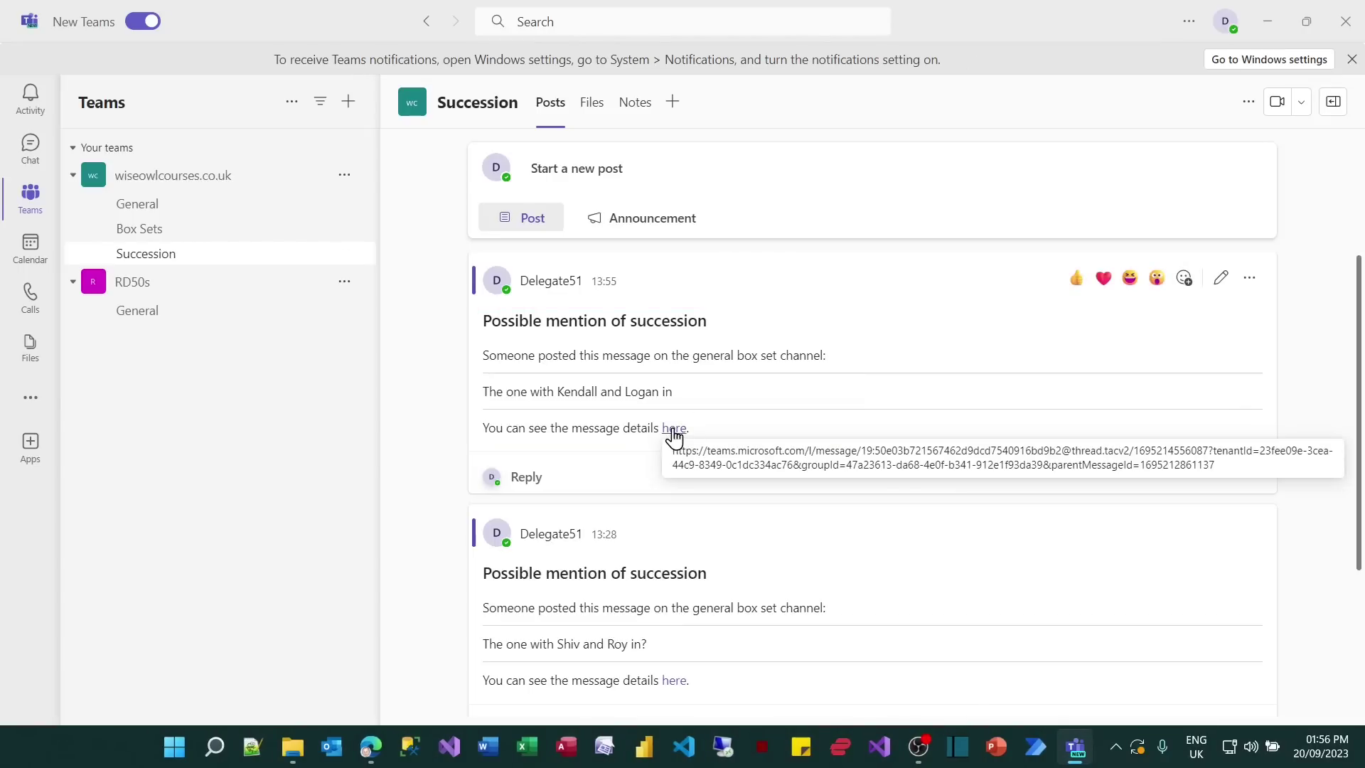
pyautogui.click(673, 428)
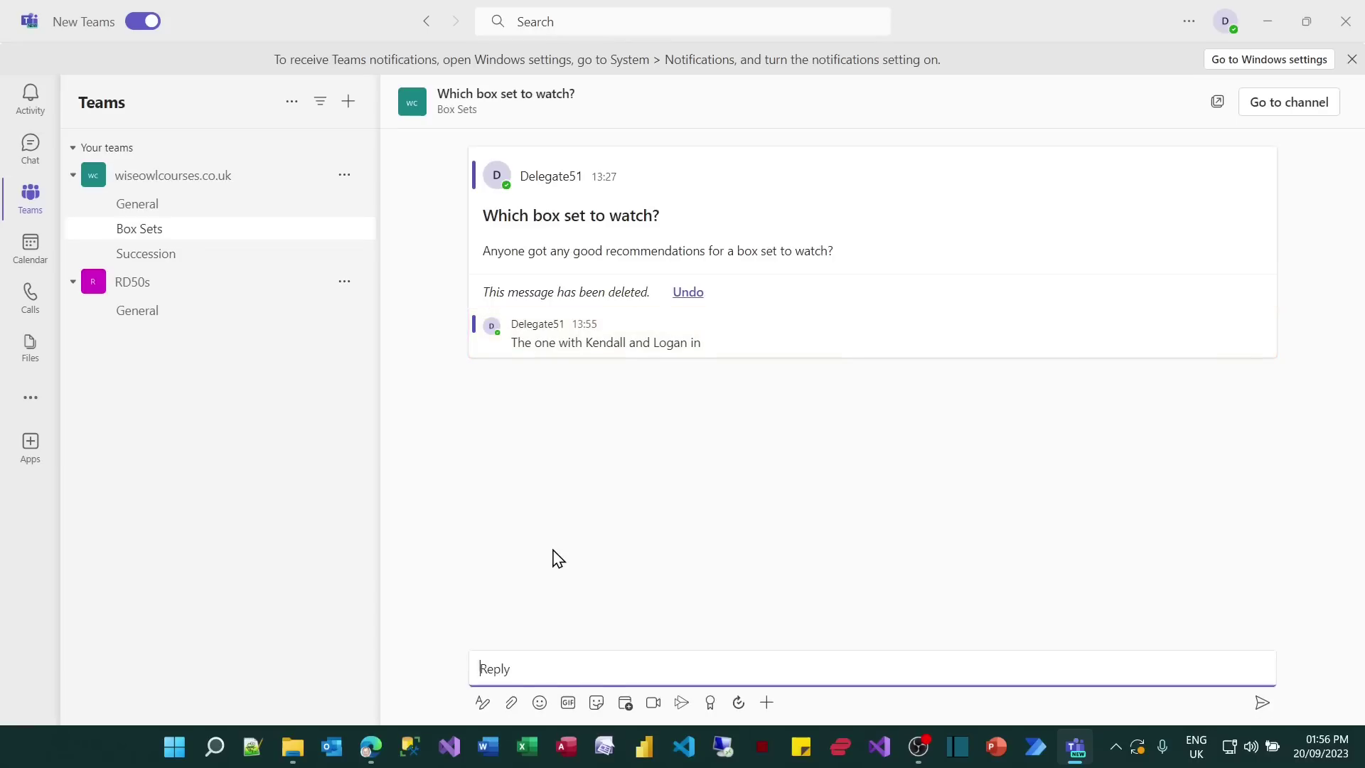
# - In the flow editor, expand Apply to each and the Post message step to review its HTML message
pyautogui.moveTo(371, 747)
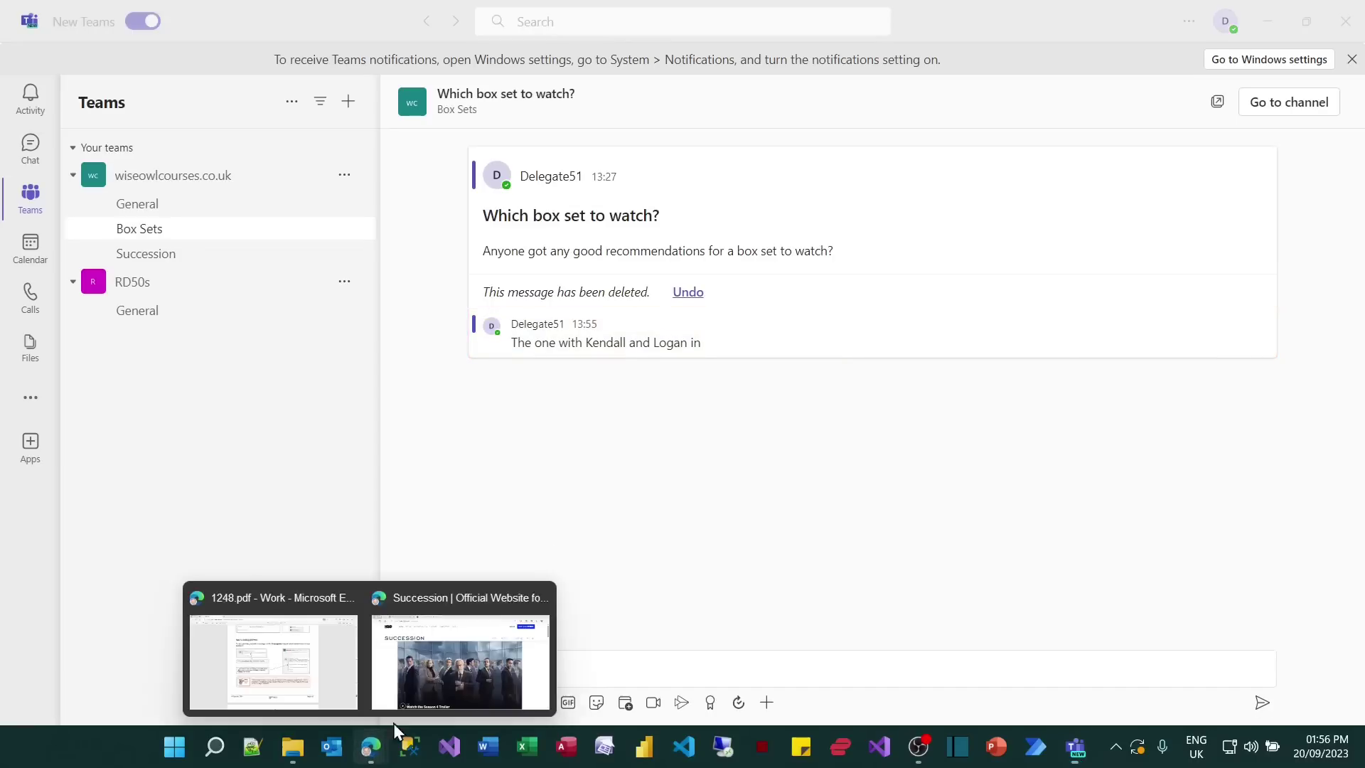
pyautogui.click(459, 654)
pyautogui.hotkey('ctrl', 'Tab')
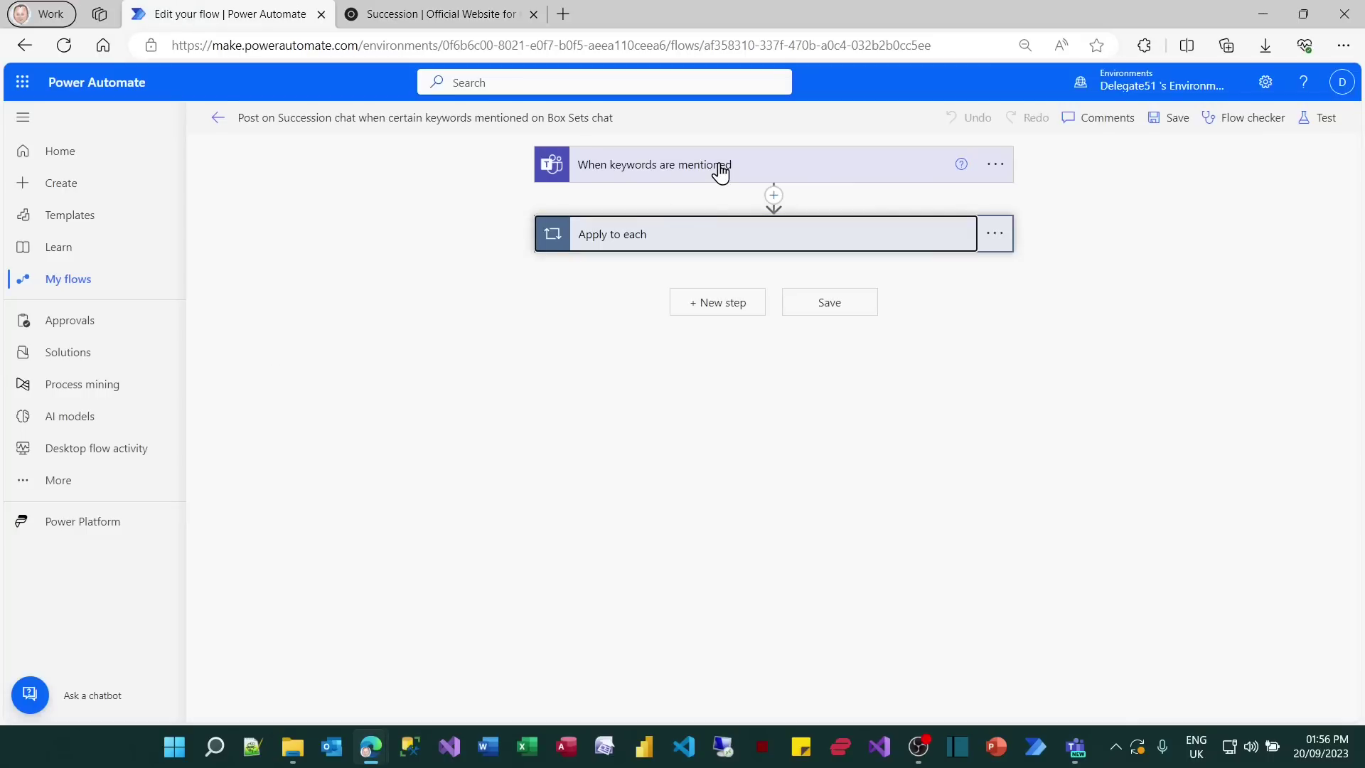
pyautogui.click(724, 235)
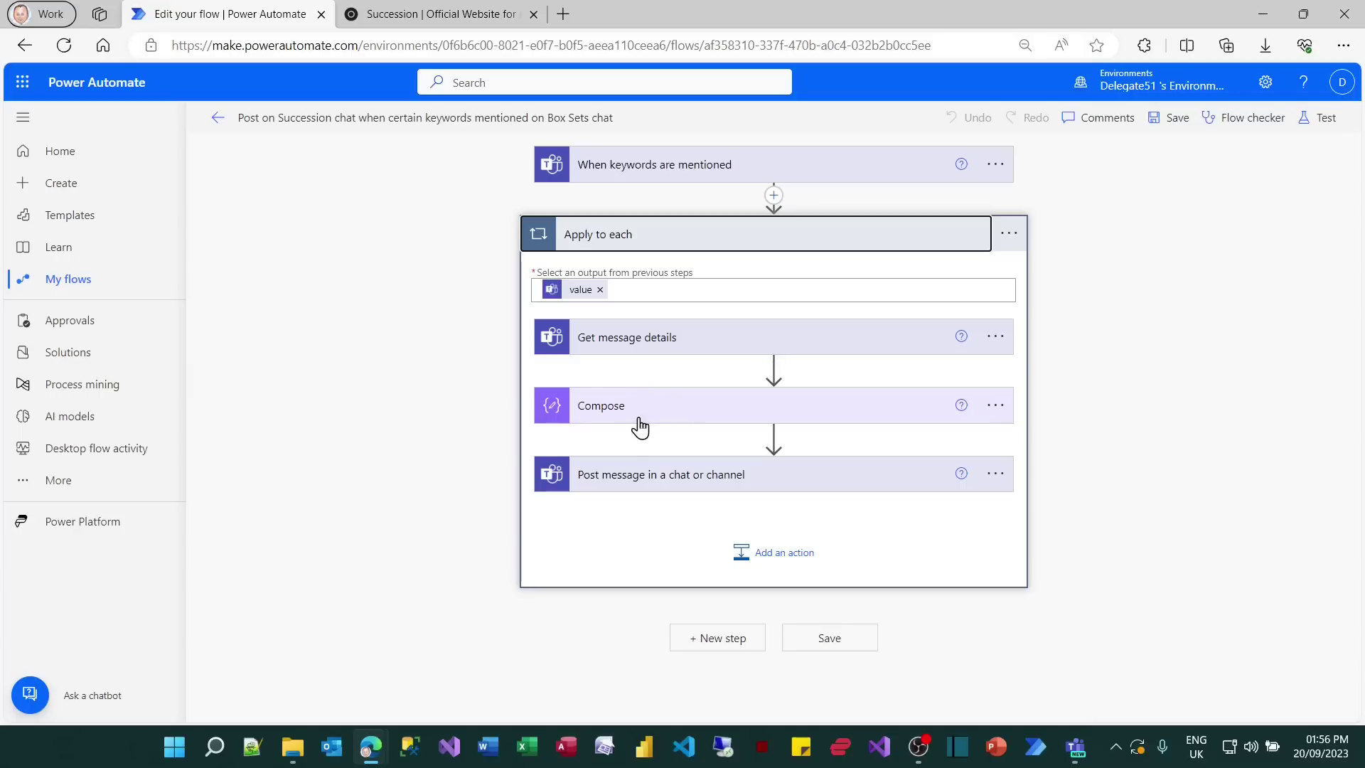
pyautogui.click(695, 475)
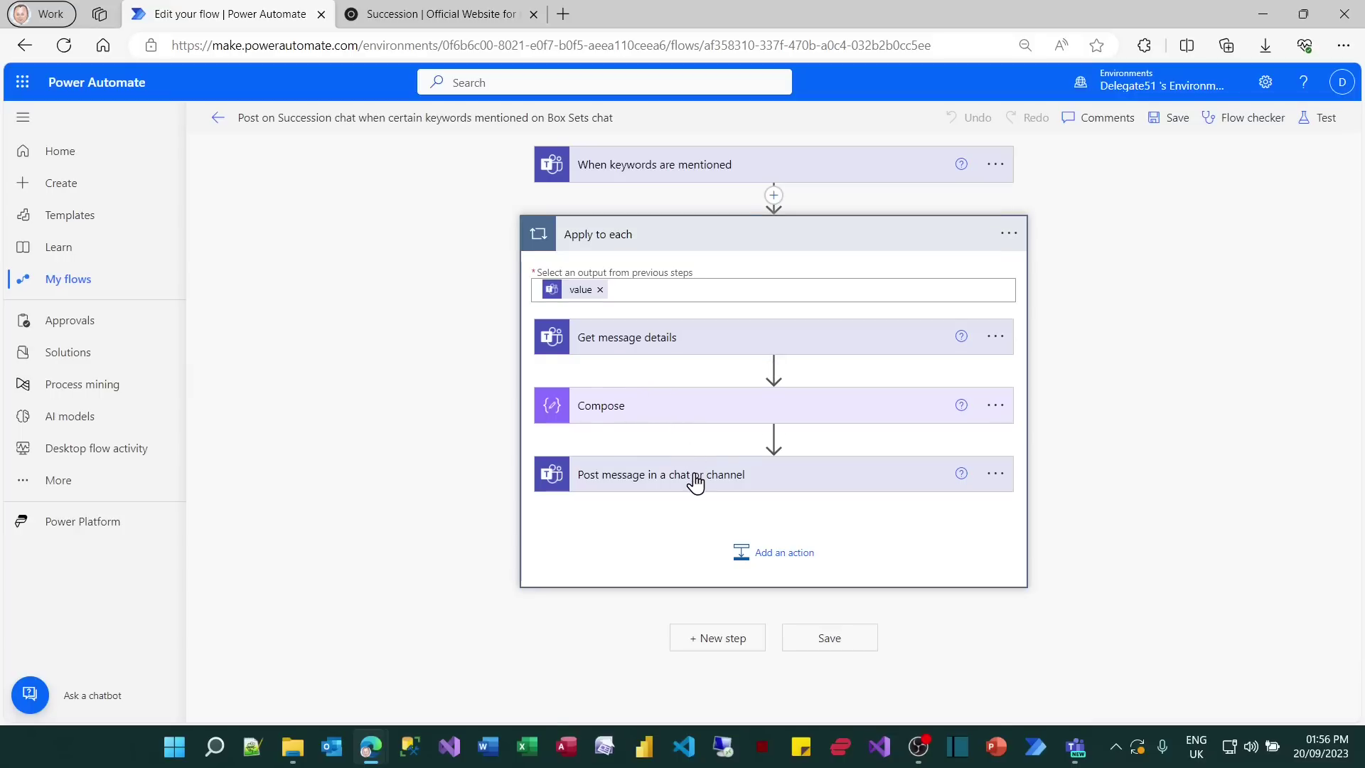
pyautogui.scroll(-2, 386, 473)
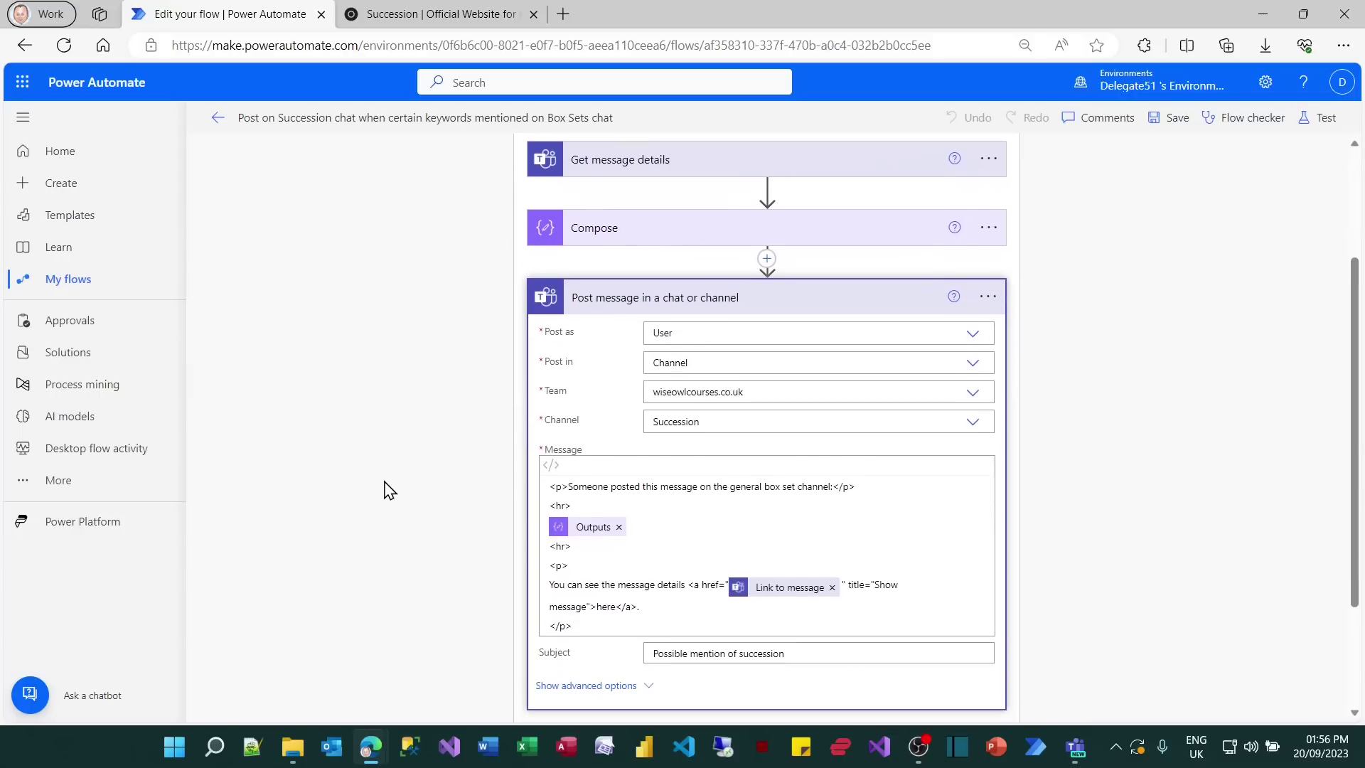
pyautogui.scroll(-1, 389, 489)
pyautogui.scroll(3, 389, 490)
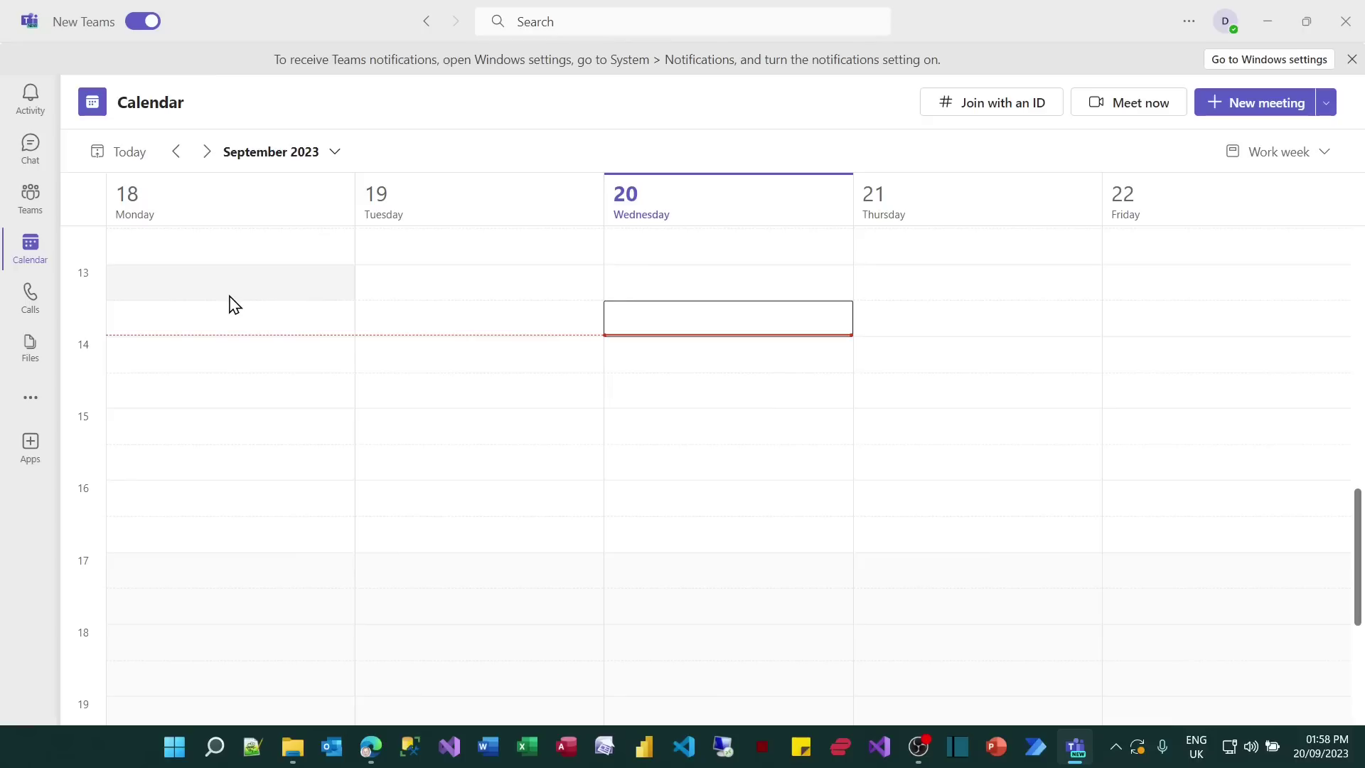
# - Add a new channel to the team named 'Box set discussions'
pyautogui.click(31, 197)
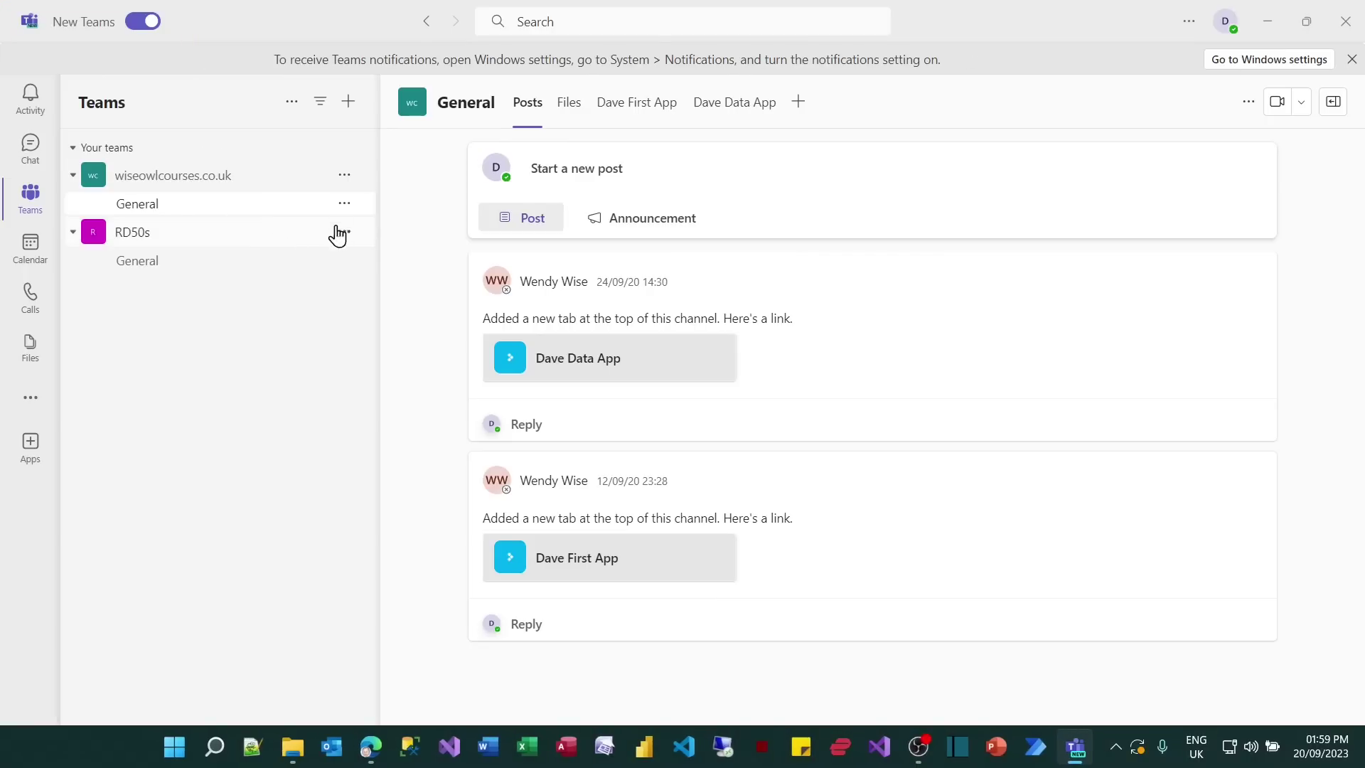
pyautogui.click(345, 205)
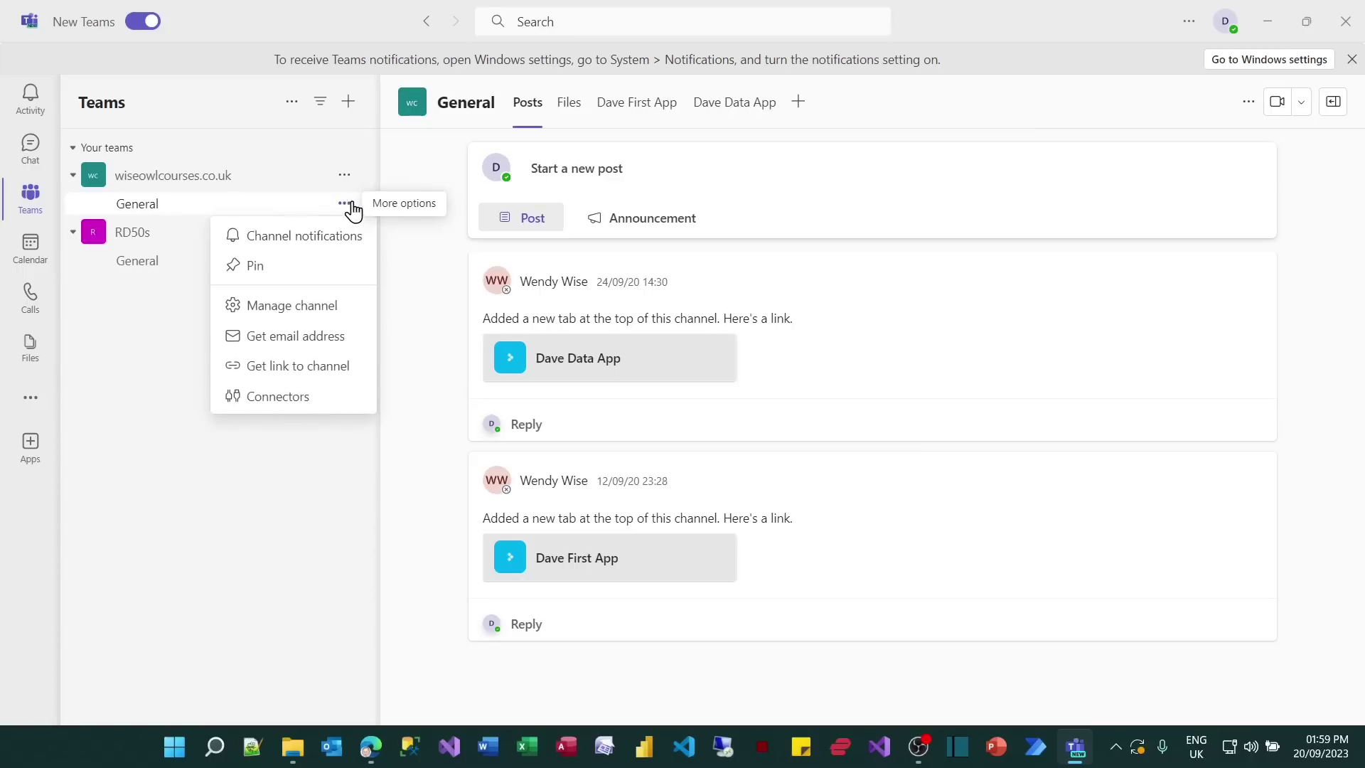
pyautogui.click(348, 184)
pyautogui.click(347, 184)
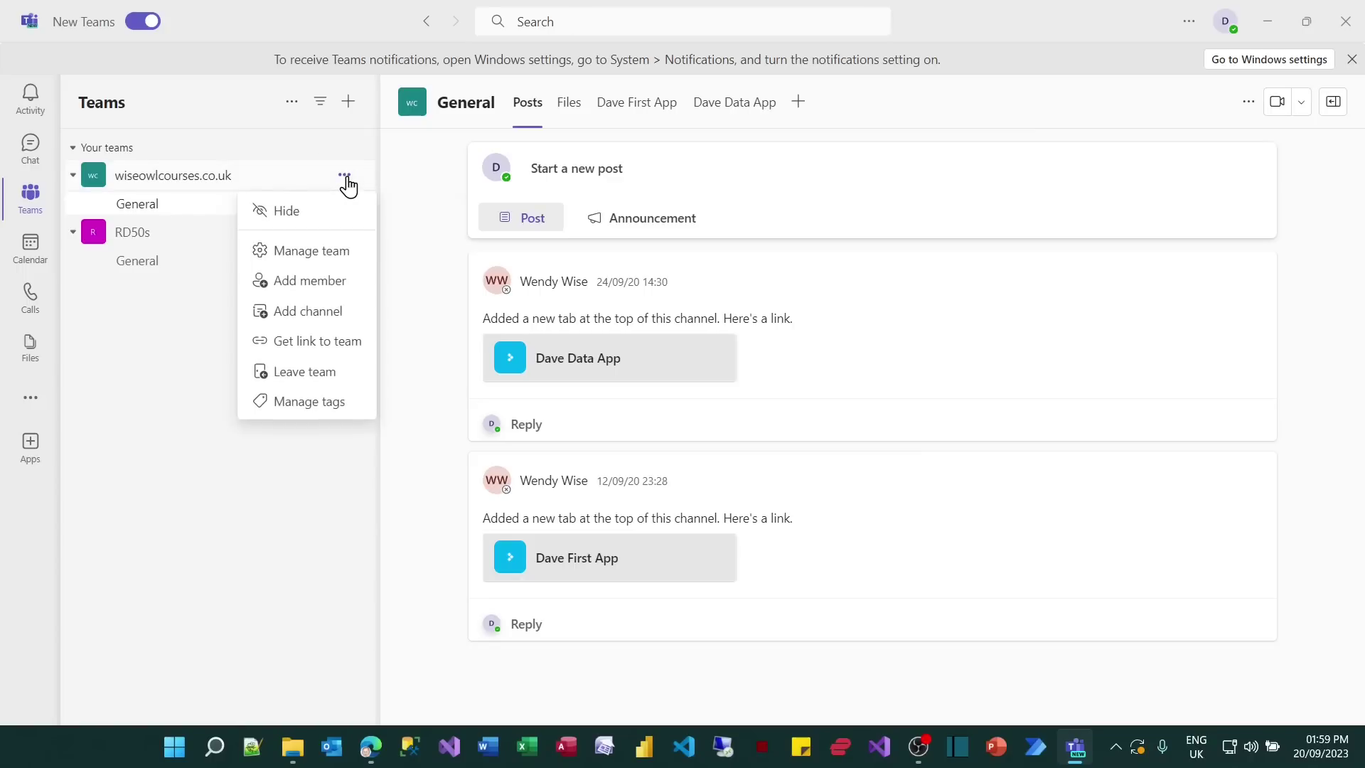
pyautogui.click(350, 313)
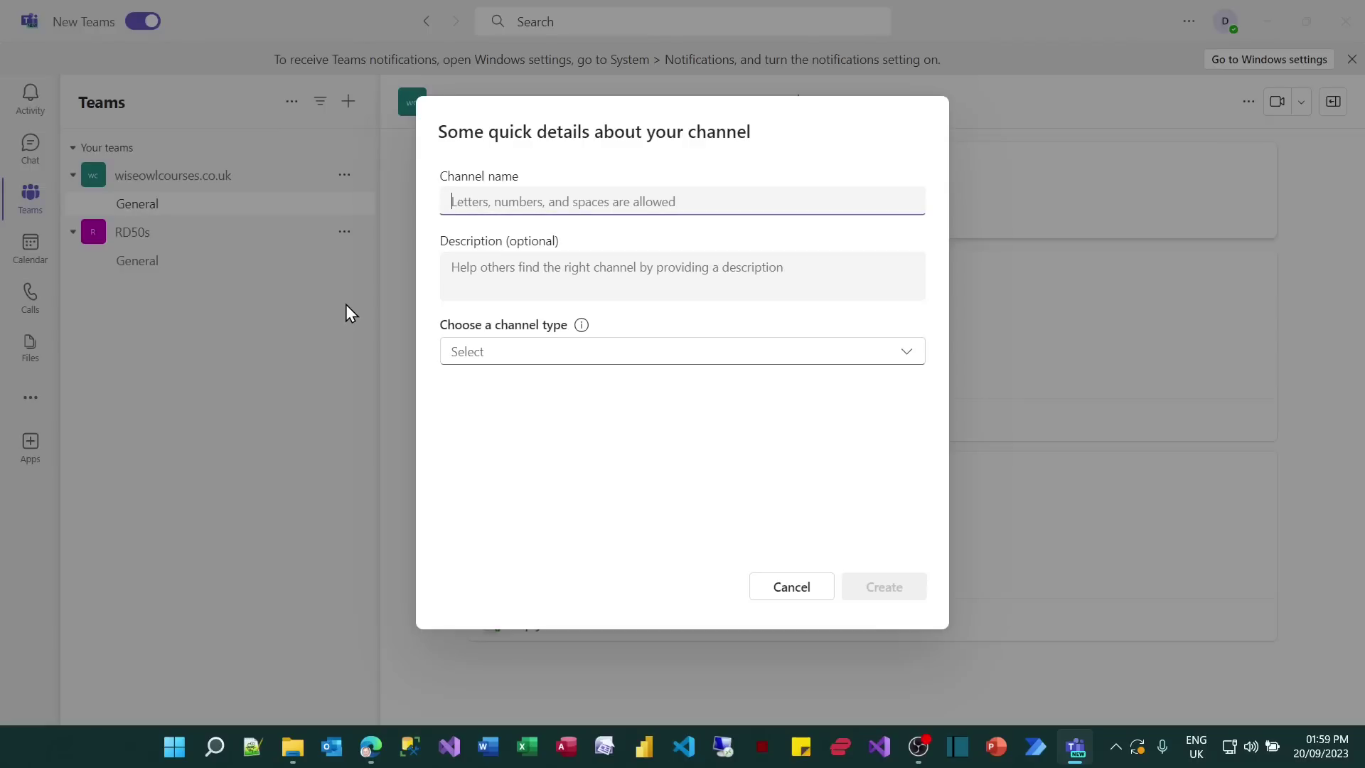
pyautogui.write('Box set di')
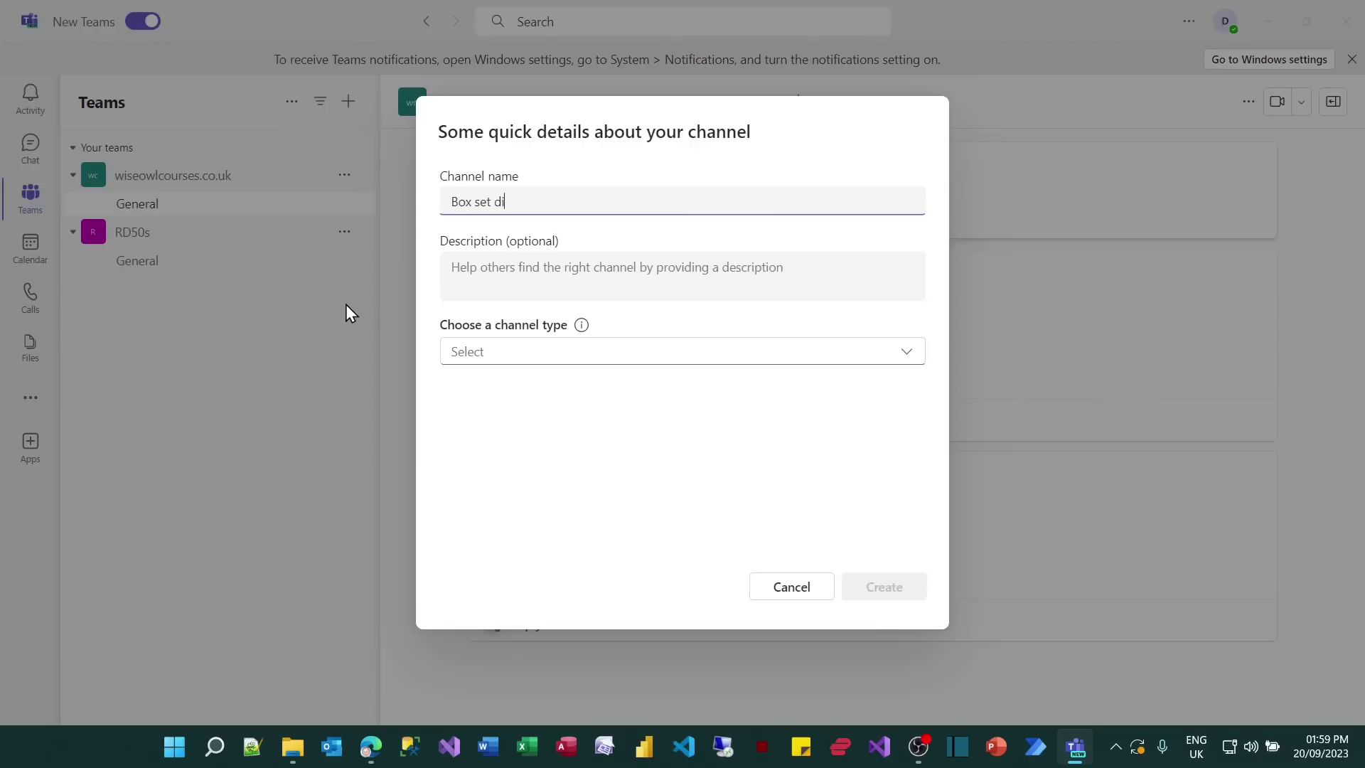
pyautogui.write('scussions')
# - Describe it as 'Discussions about box sets', make it Standard, and create it
pyautogui.click(504, 275)
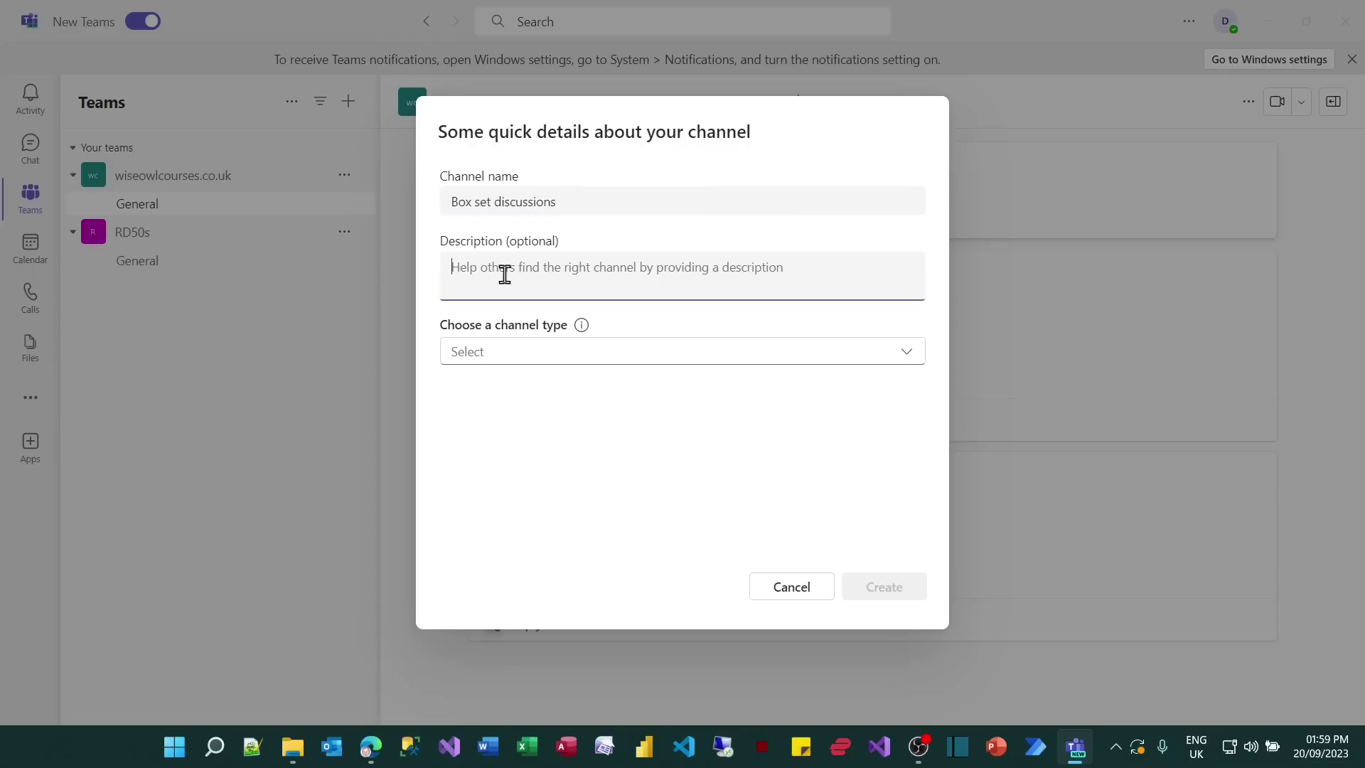
pyautogui.write('Discussions about bo')
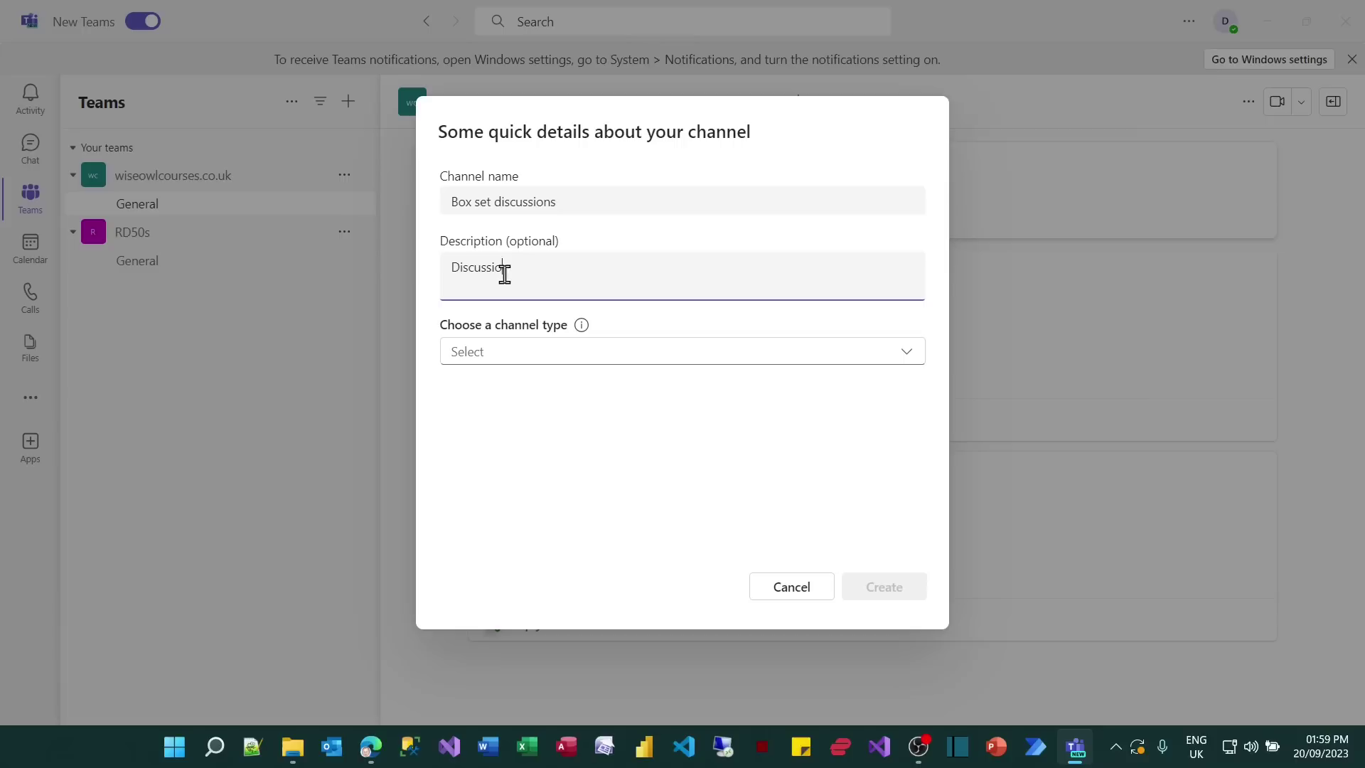
pyautogui.write('x sets')
pyautogui.click(555, 356)
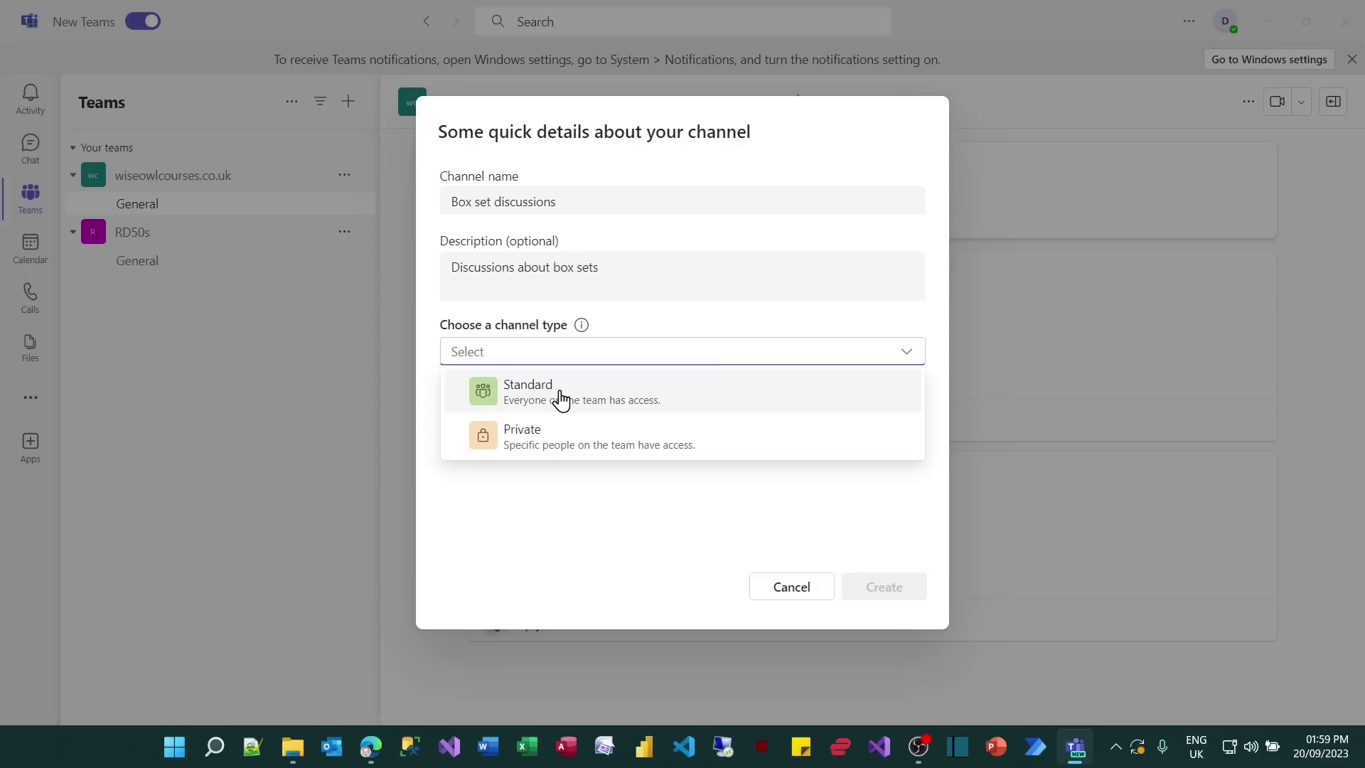
pyautogui.click(560, 395)
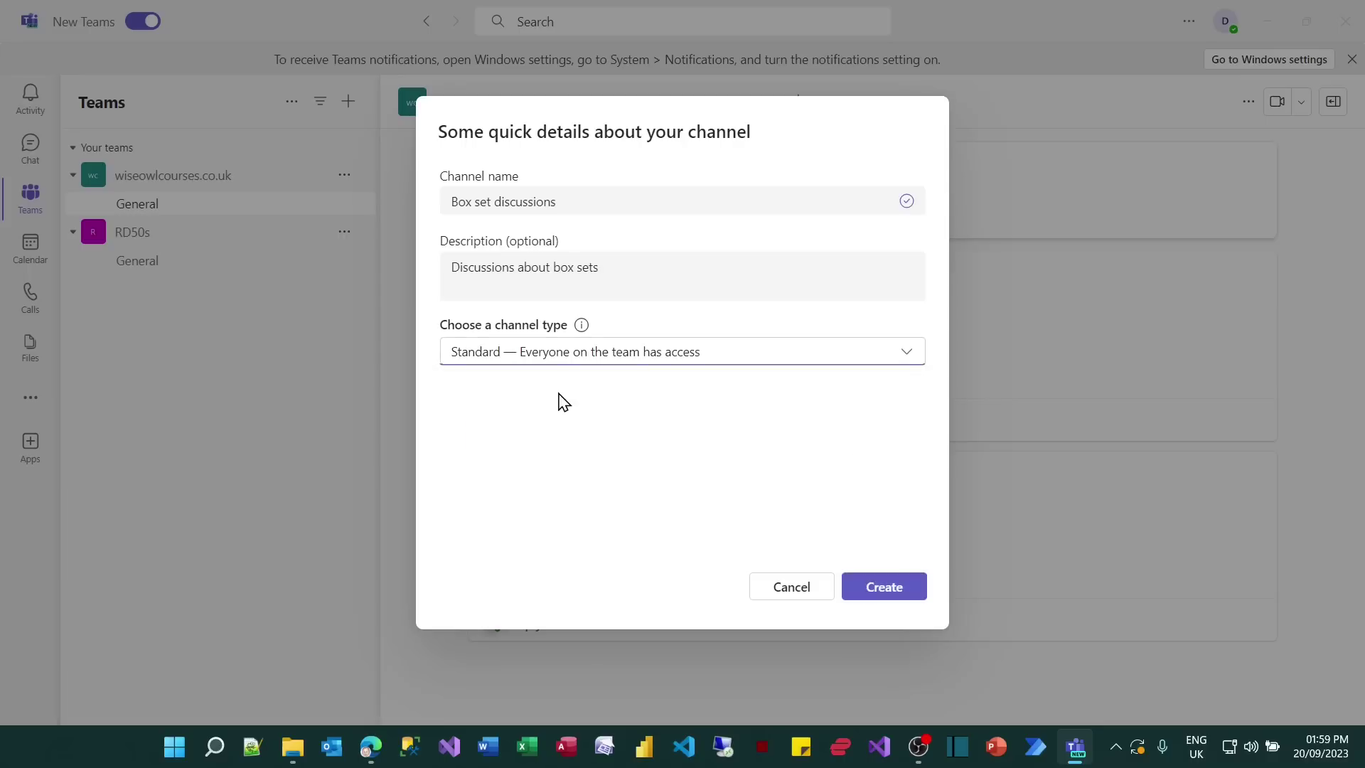
pyautogui.click(904, 594)
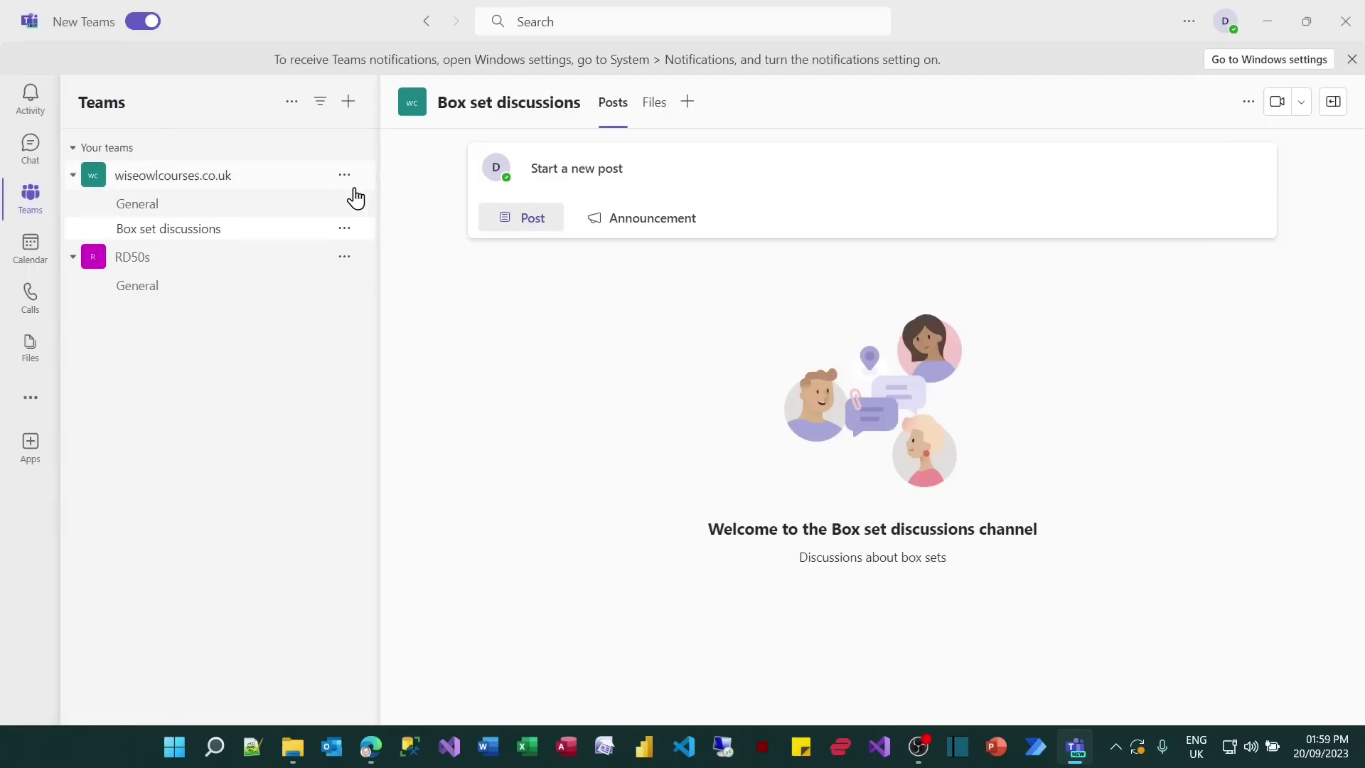
# - Create a Standard channel 'Succession discussions' described as 'Discussions about Succession'
pyautogui.click(344, 175)
pyautogui.click(328, 279)
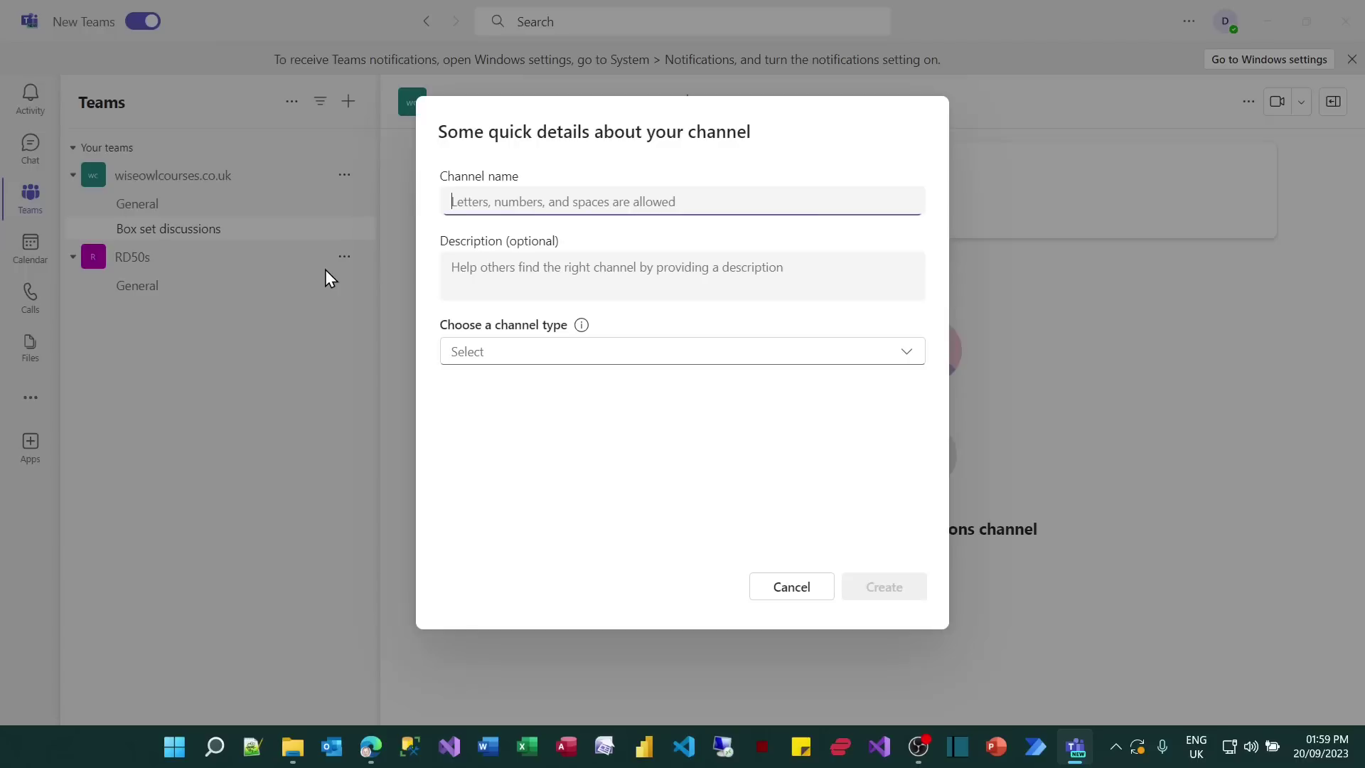
pyautogui.write('Successio')
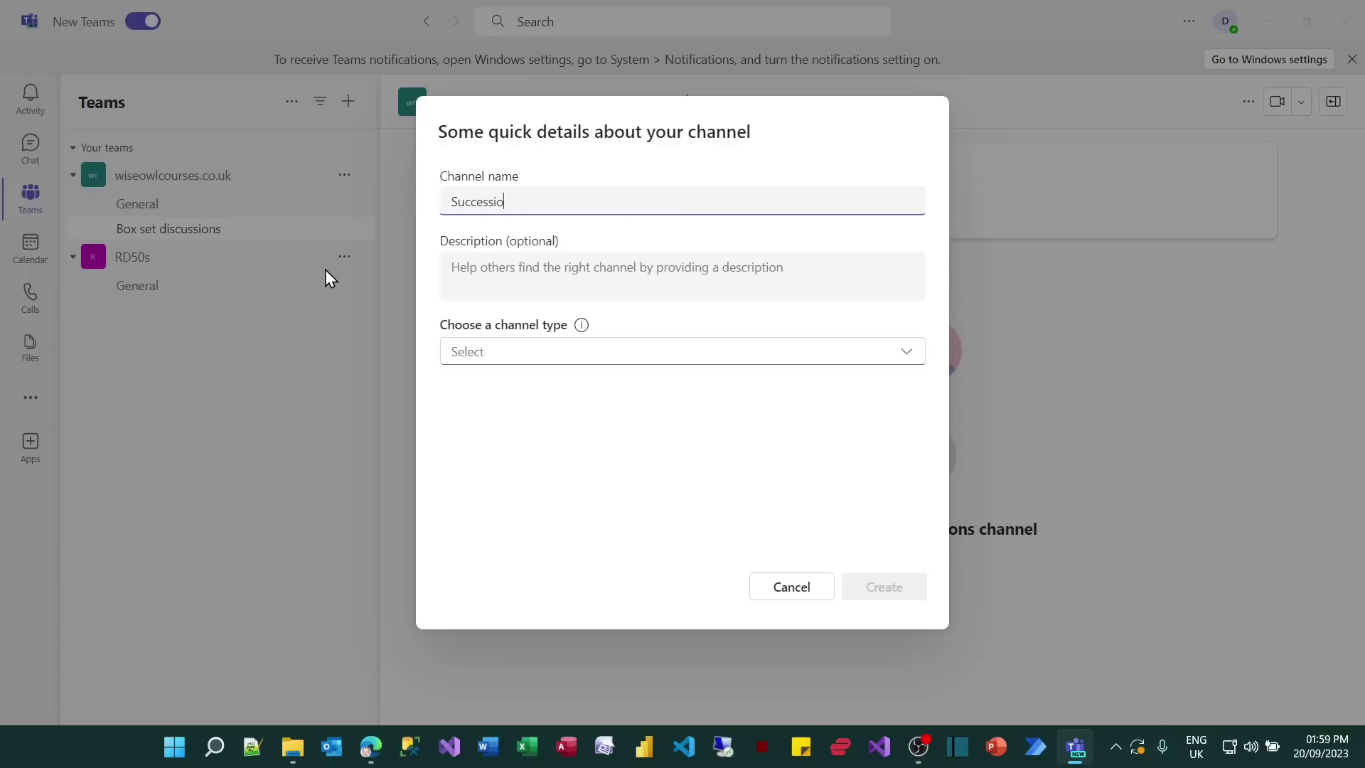
pyautogui.write('n discussions')
pyautogui.press('Tab')
pyautogui.write('Discussio')
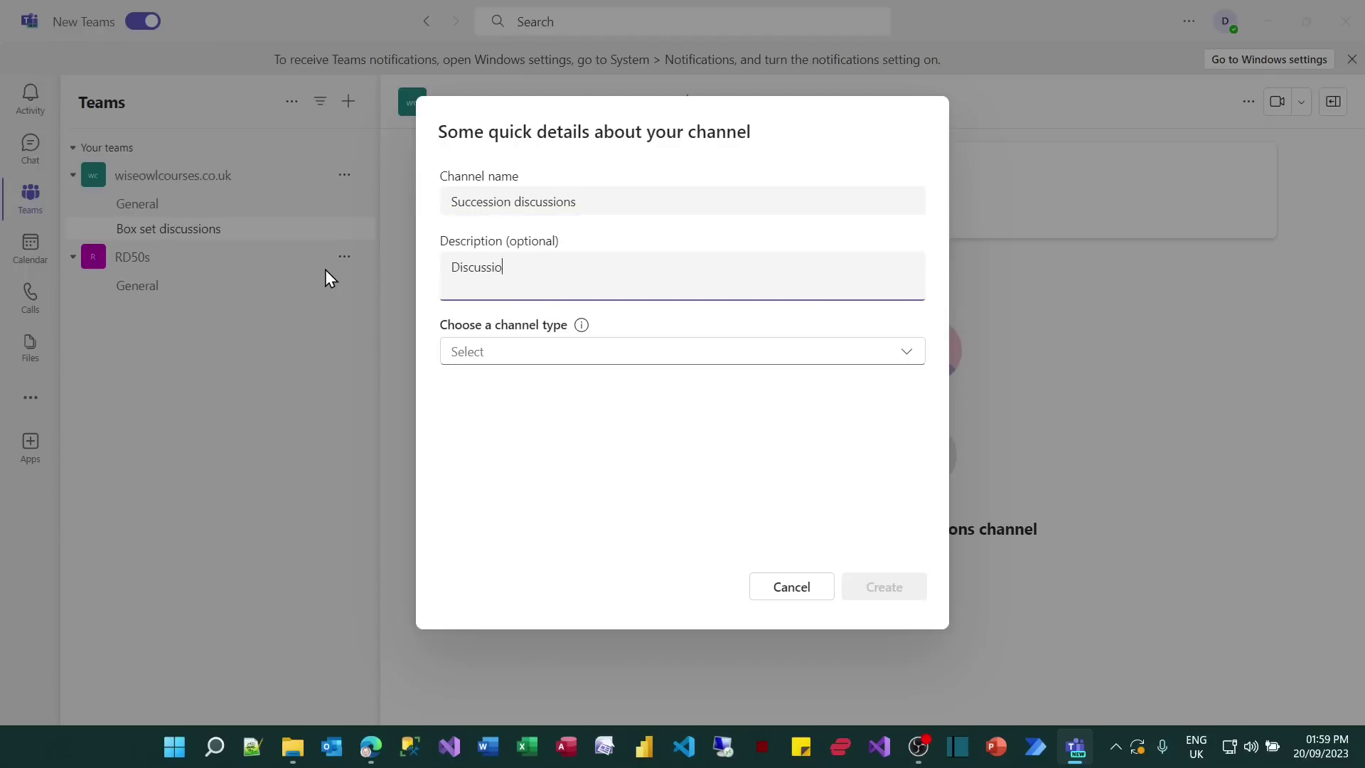
pyautogui.write('ns about Succession')
pyautogui.click(513, 358)
pyautogui.click(512, 384)
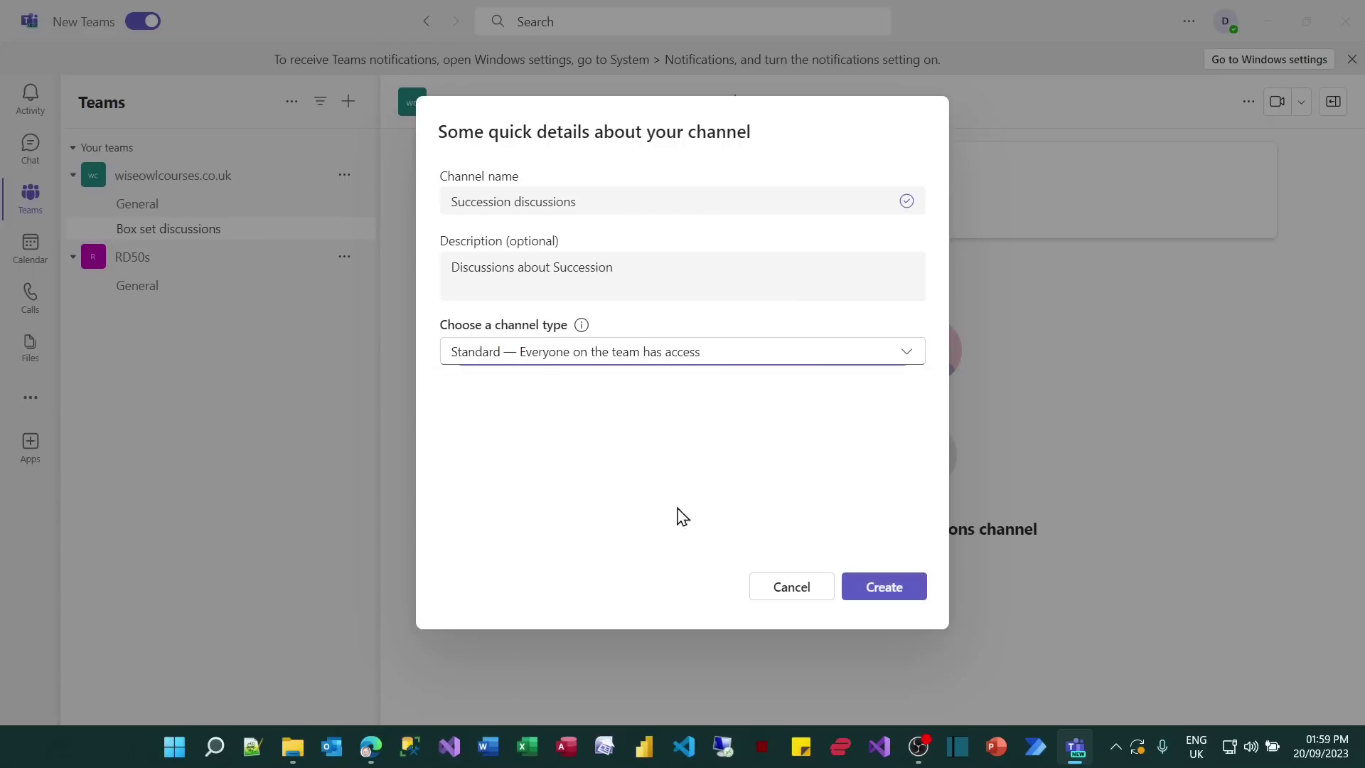
pyautogui.click(853, 595)
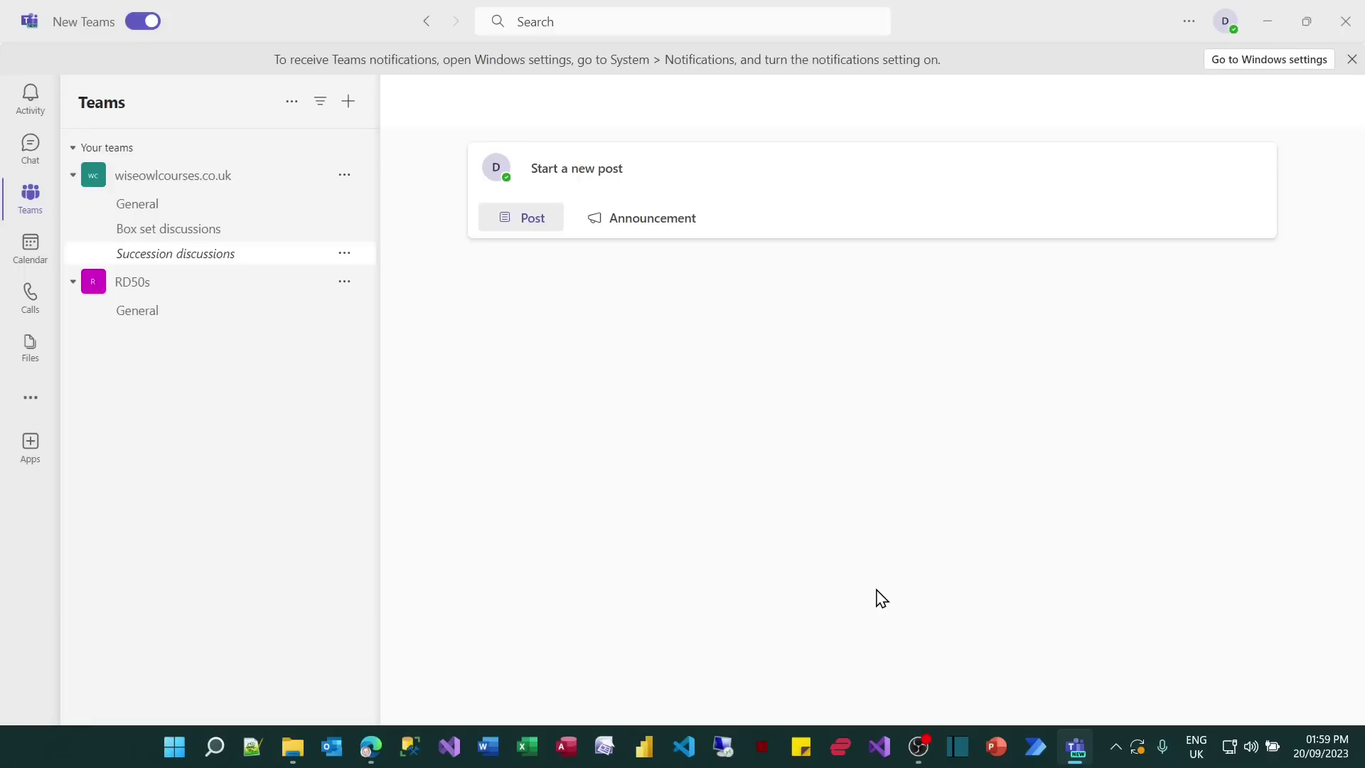
# - Post 'Hello everyone' asking 'Anyone got any recommendations' in Box set discussions
pyautogui.click(204, 231)
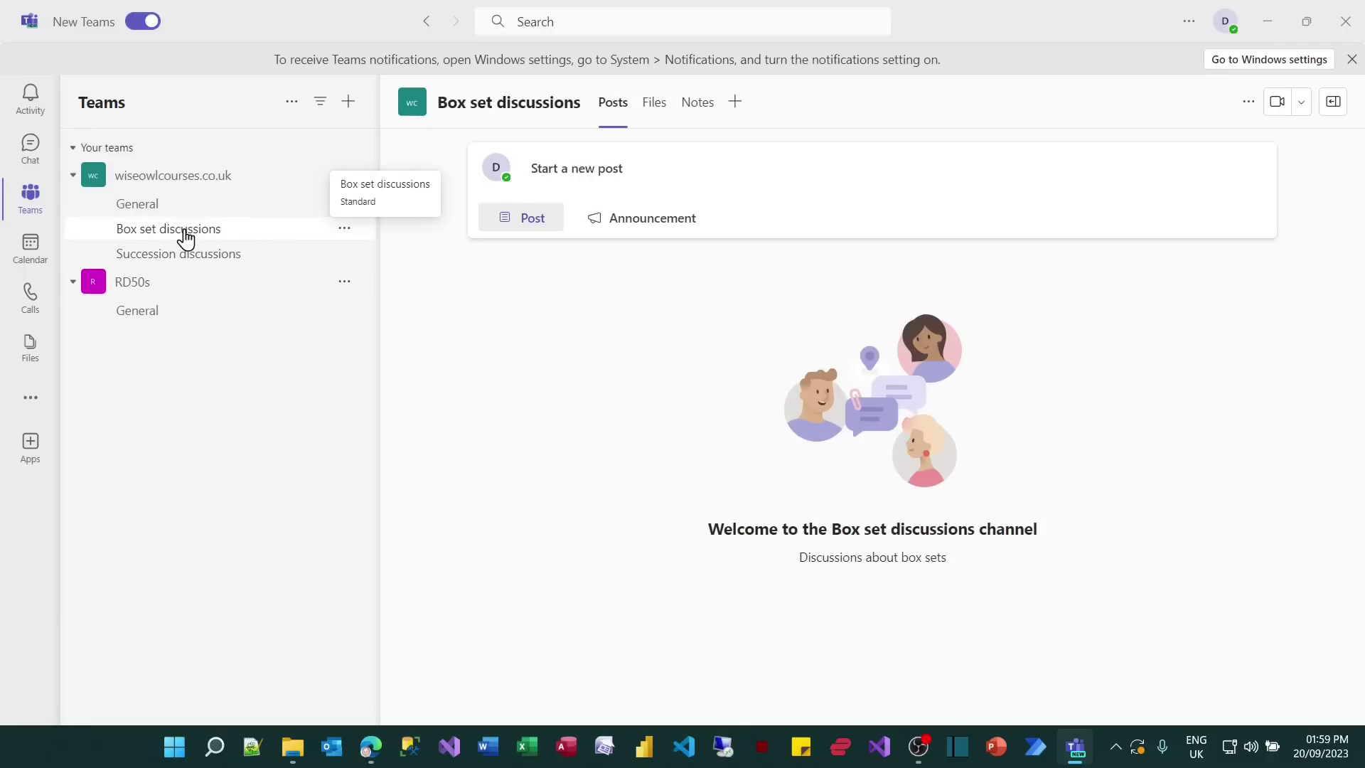
pyautogui.click(596, 186)
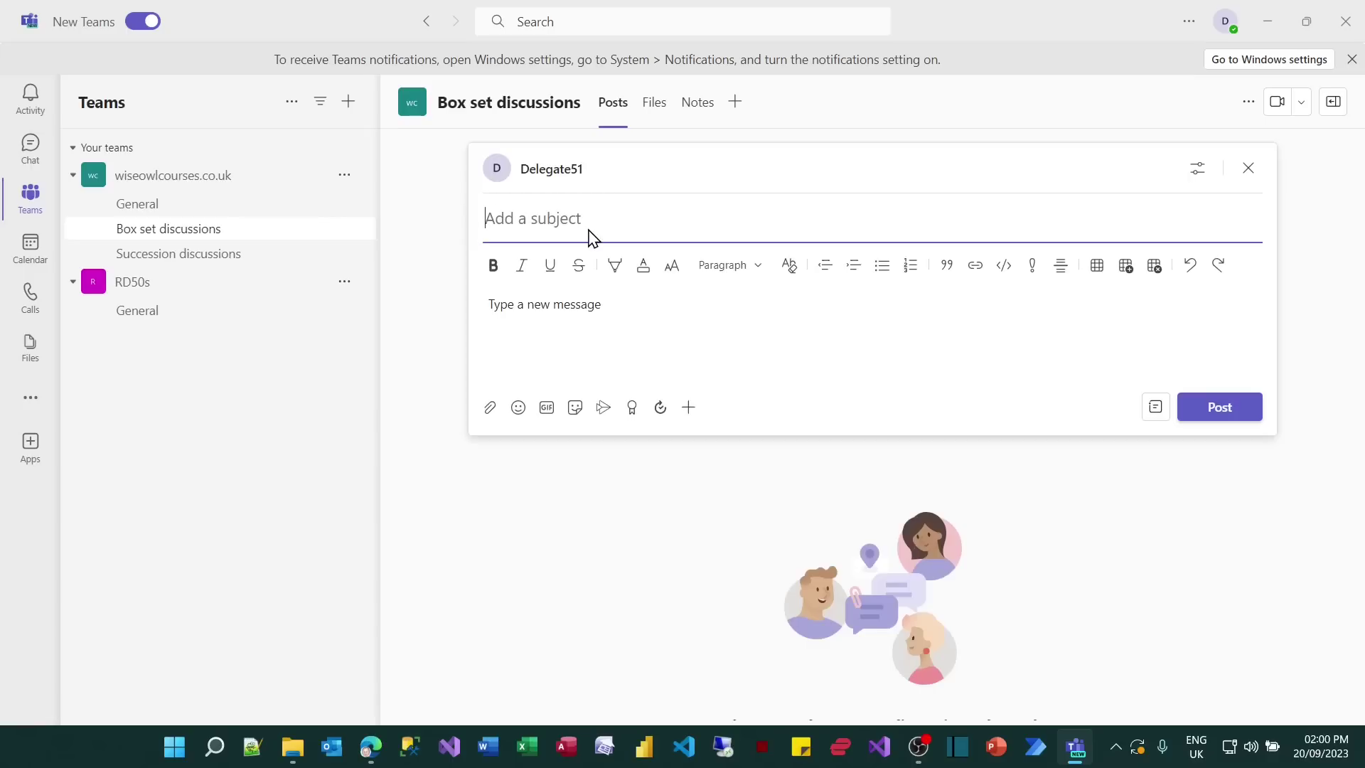
pyautogui.write('Hello everyone')
pyautogui.press('Tab')
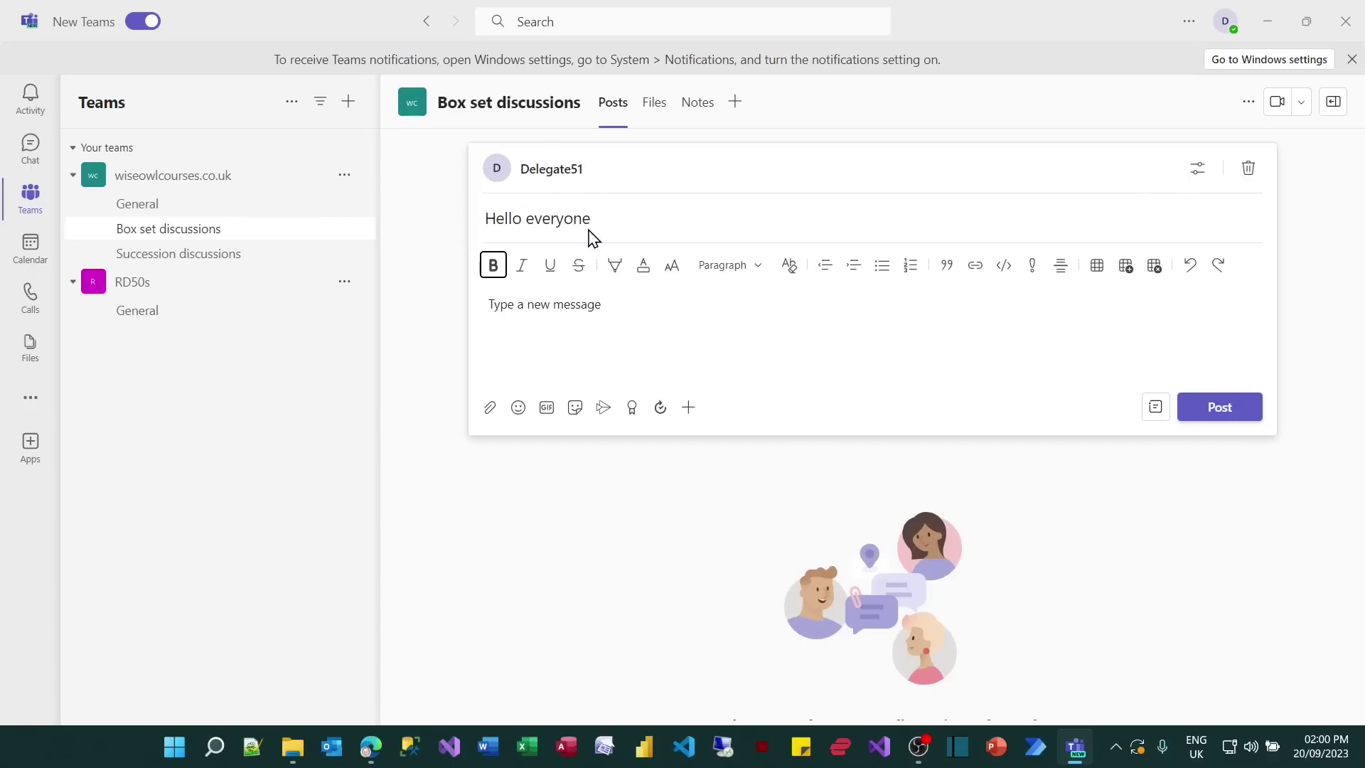
pyautogui.press('Tab')
pyautogui.write('Anyone ')
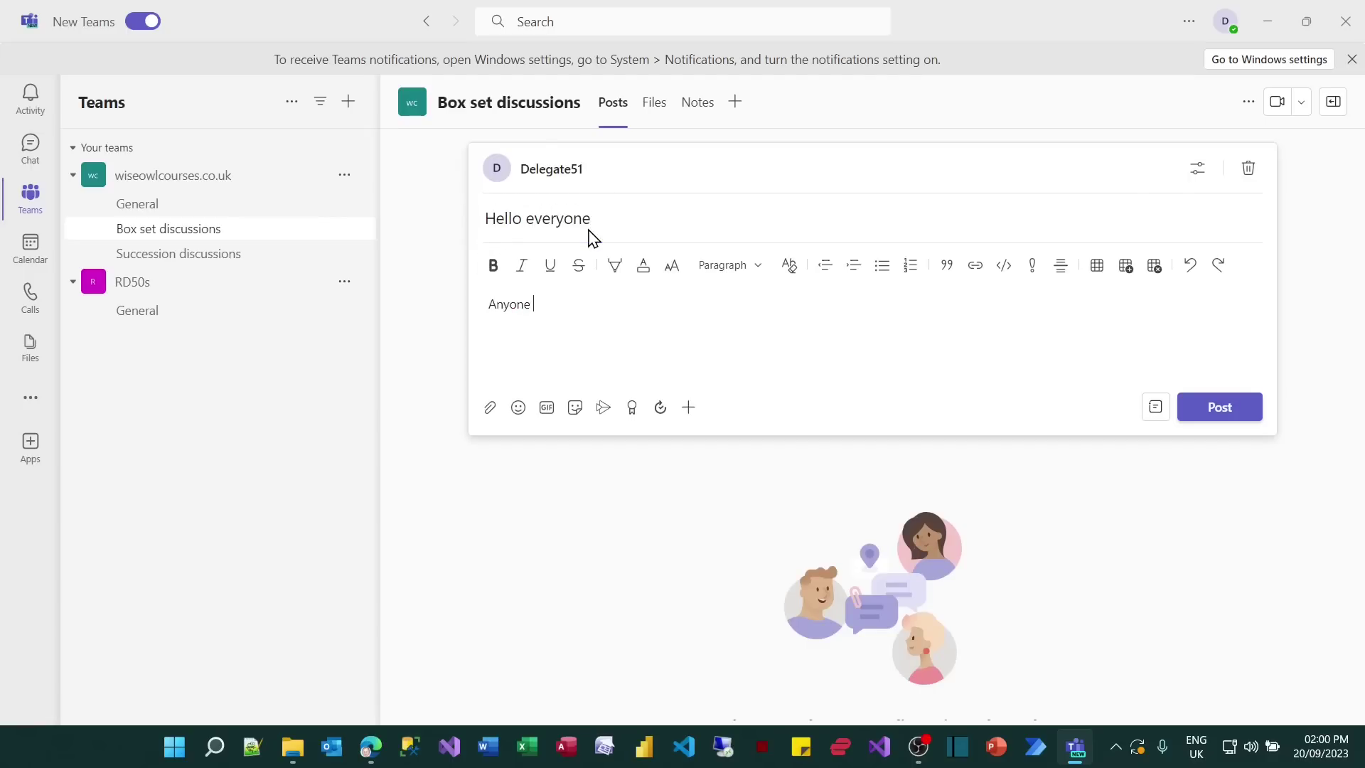
pyautogui.write('got any recommendations?')
pyautogui.click(1252, 411)
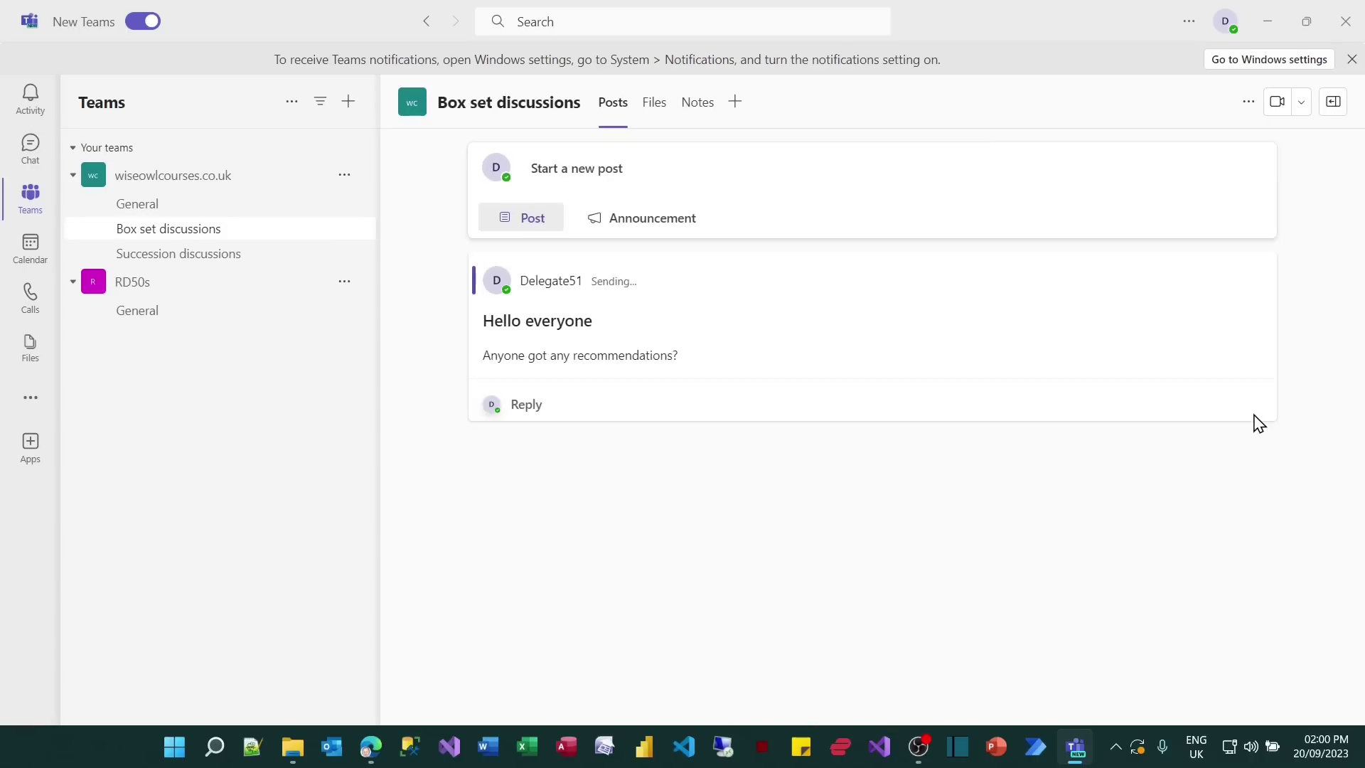
# - Post 'Succession anyone?' with 'New channel for fans of Succession' in Succession discussions
pyautogui.click(222, 269)
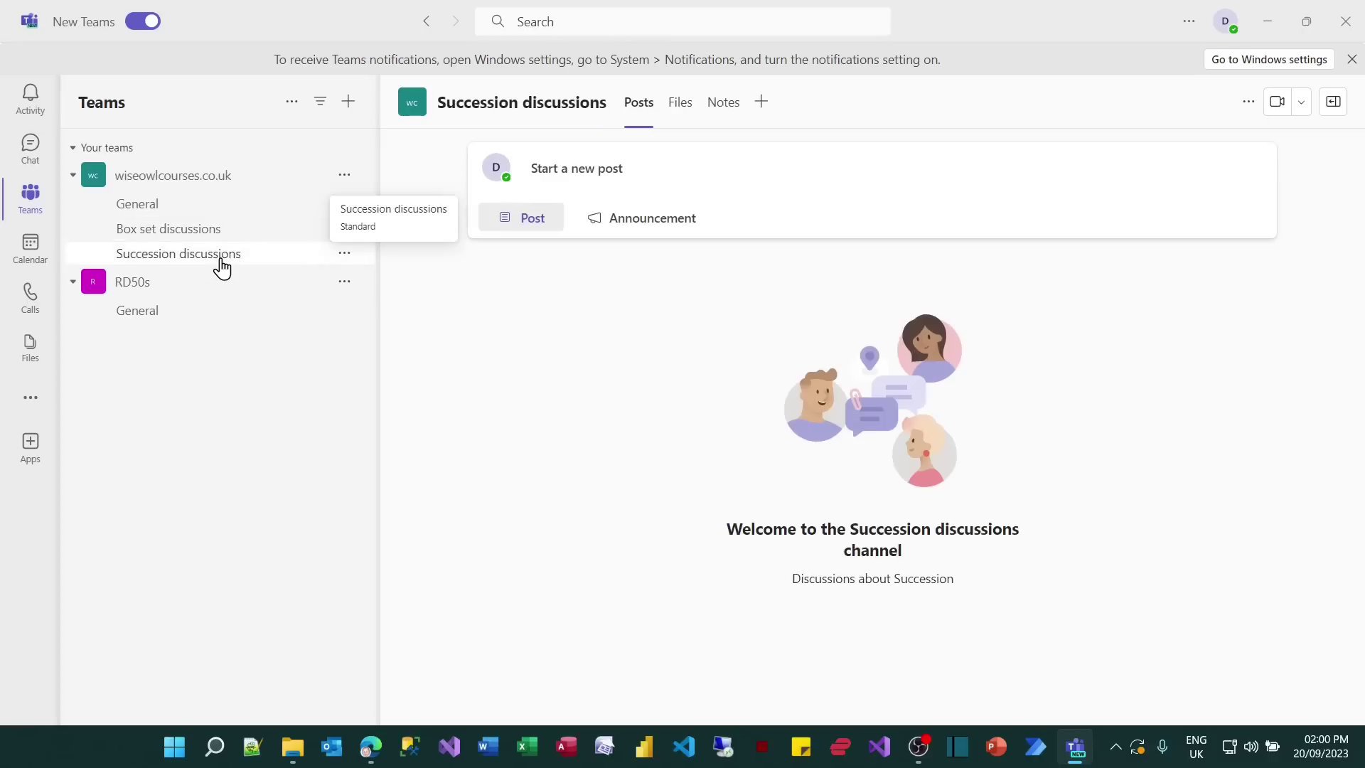
pyautogui.click(560, 175)
pyautogui.write('Suc')
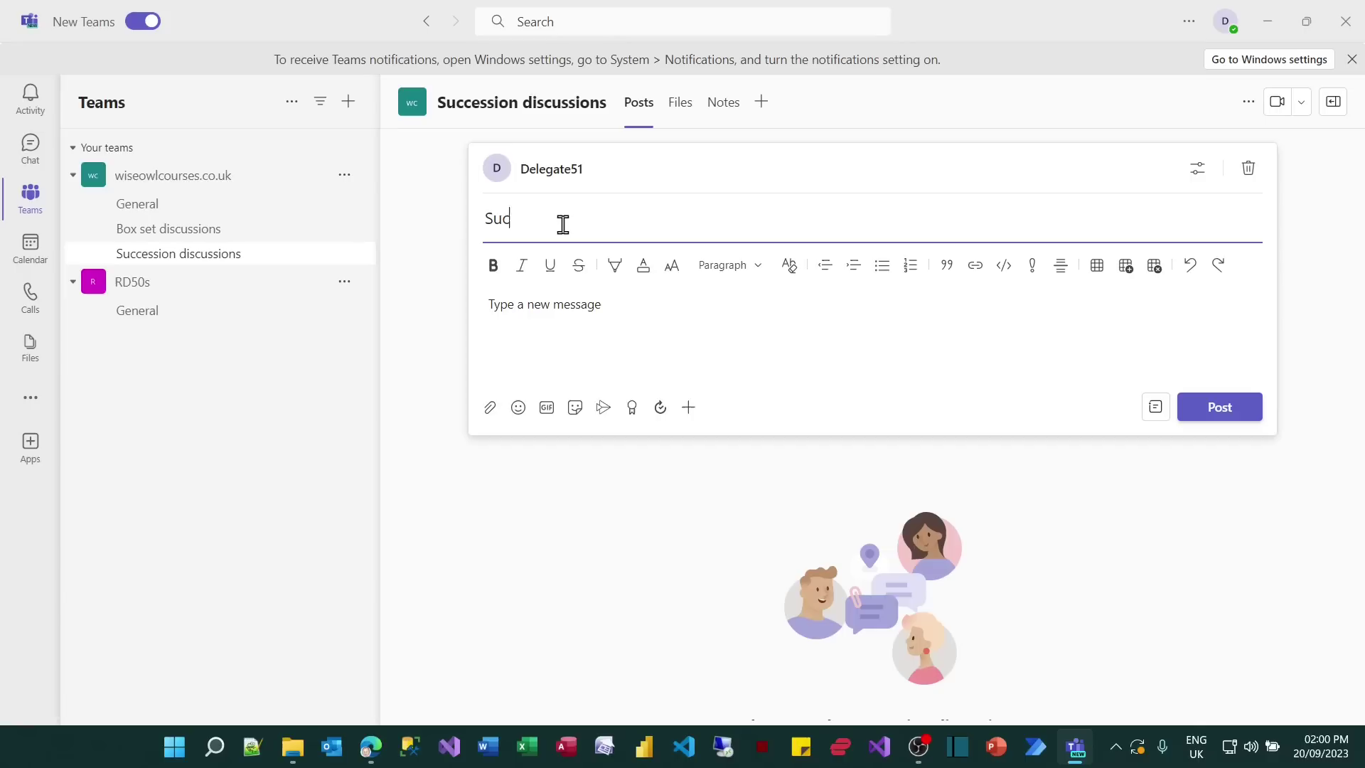
pyautogui.write('cession anyone?')
pyautogui.press('Tab')
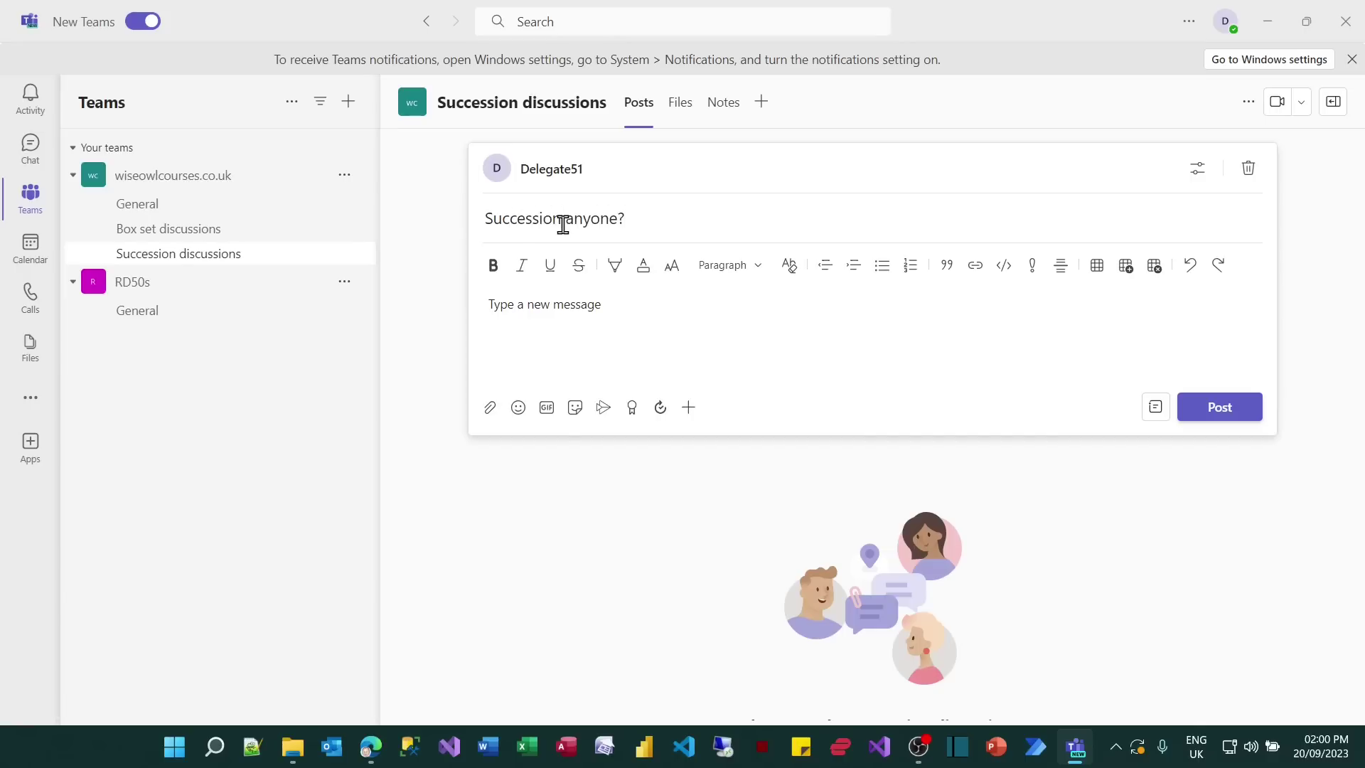
pyautogui.write('New channel for fans of Succe')
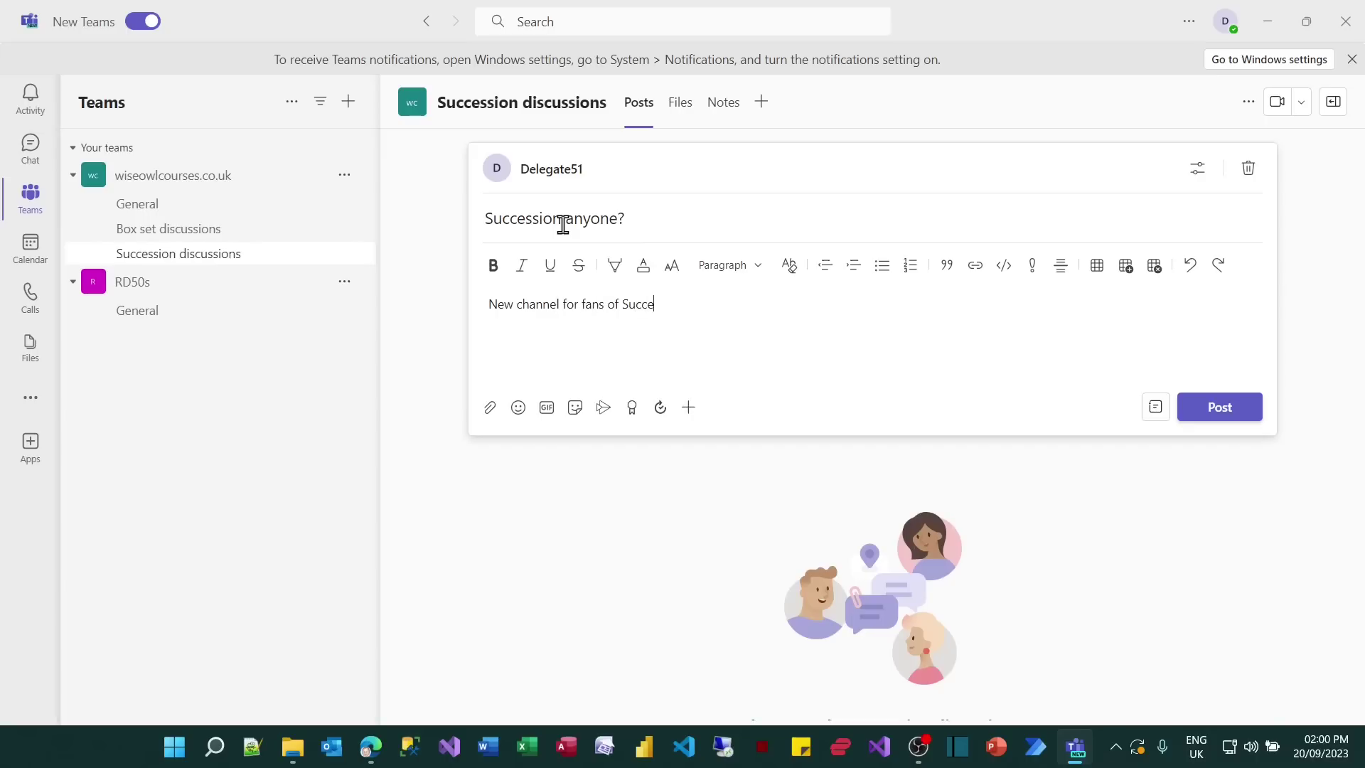
pyautogui.write('ssion')
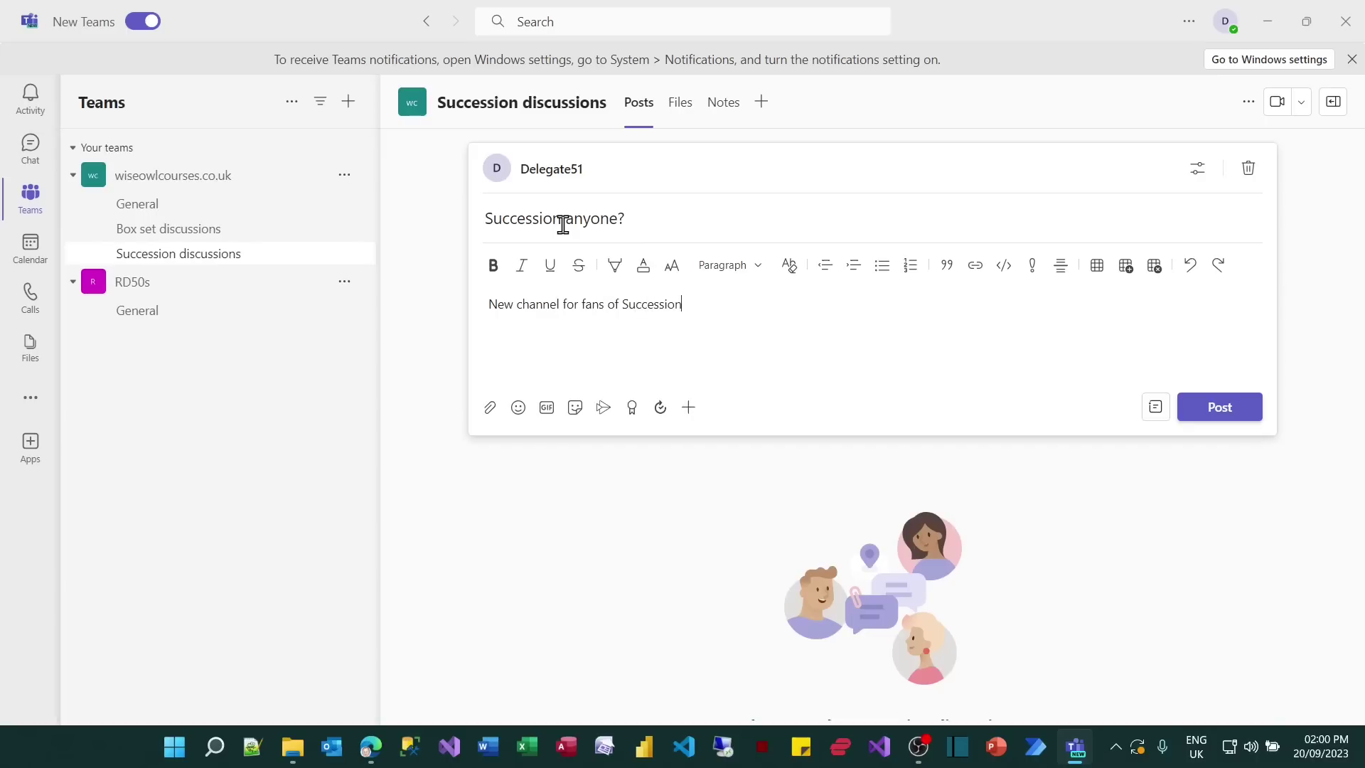
pyautogui.click(1218, 426)
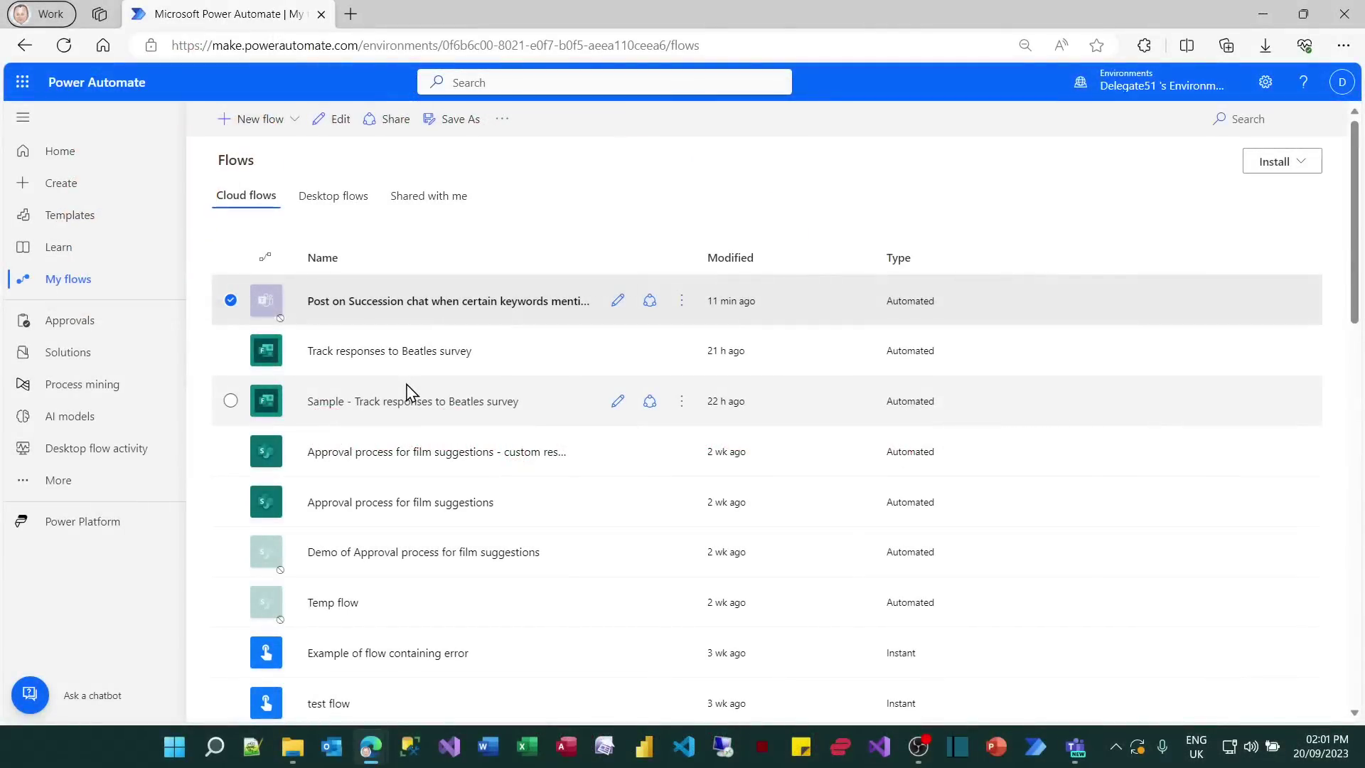
# - Create a blank automated cloud flow and search 'teams' to list Microsoft Teams triggers
pyautogui.click(97, 190)
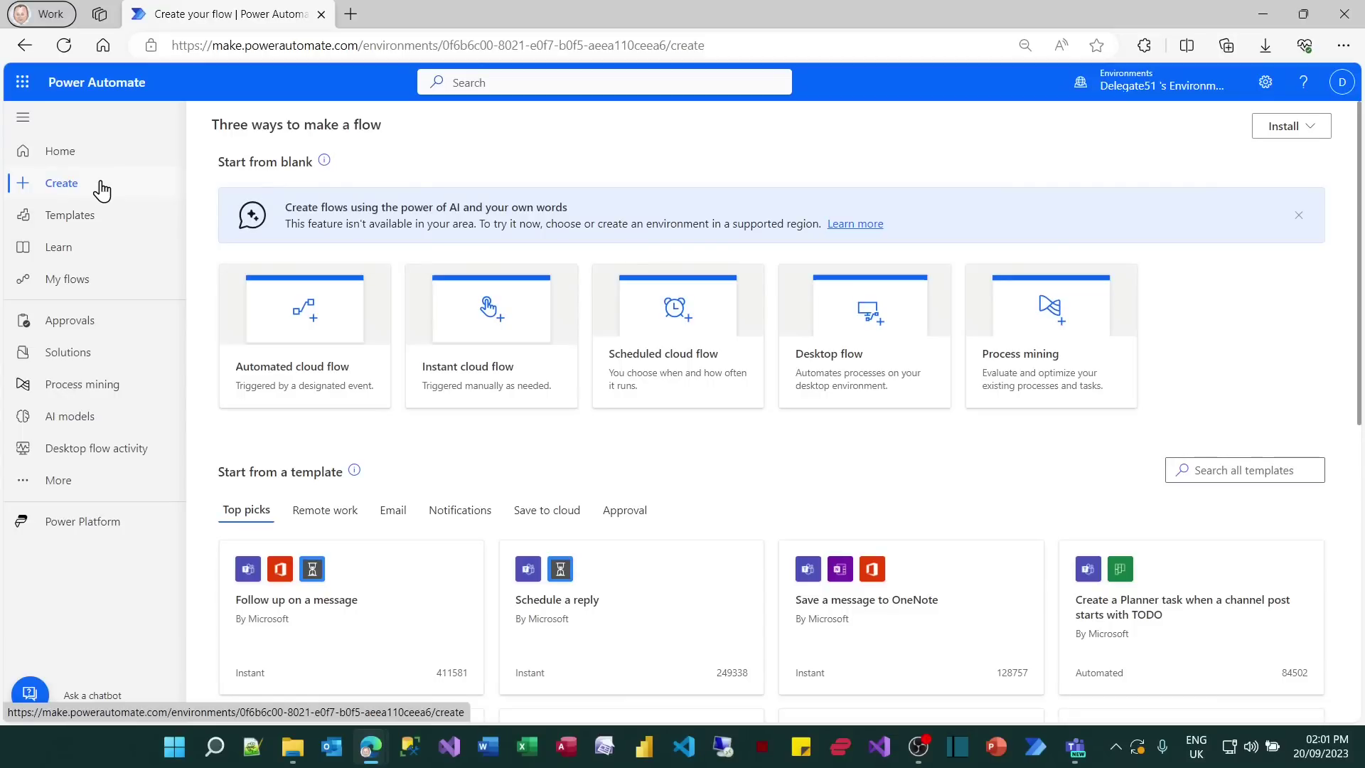
pyautogui.click(343, 364)
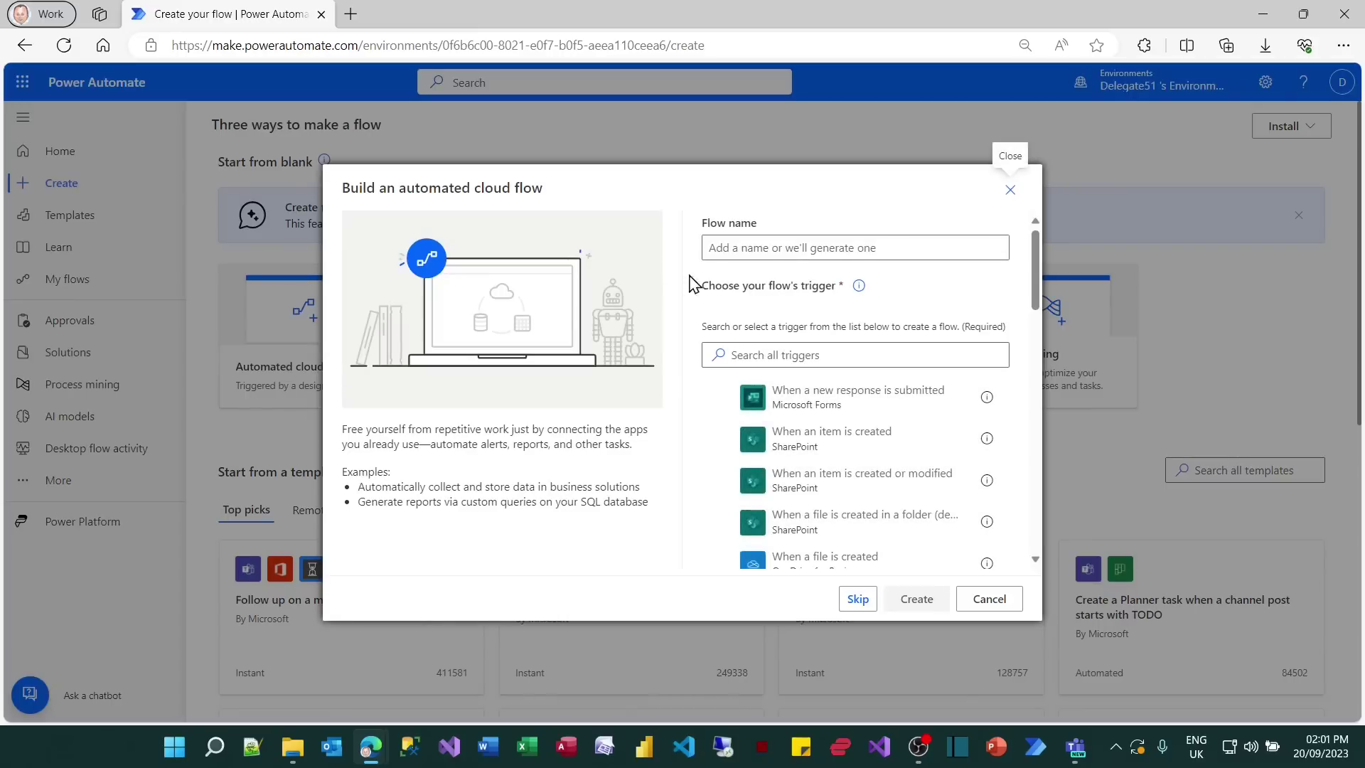
pyautogui.click(858, 599)
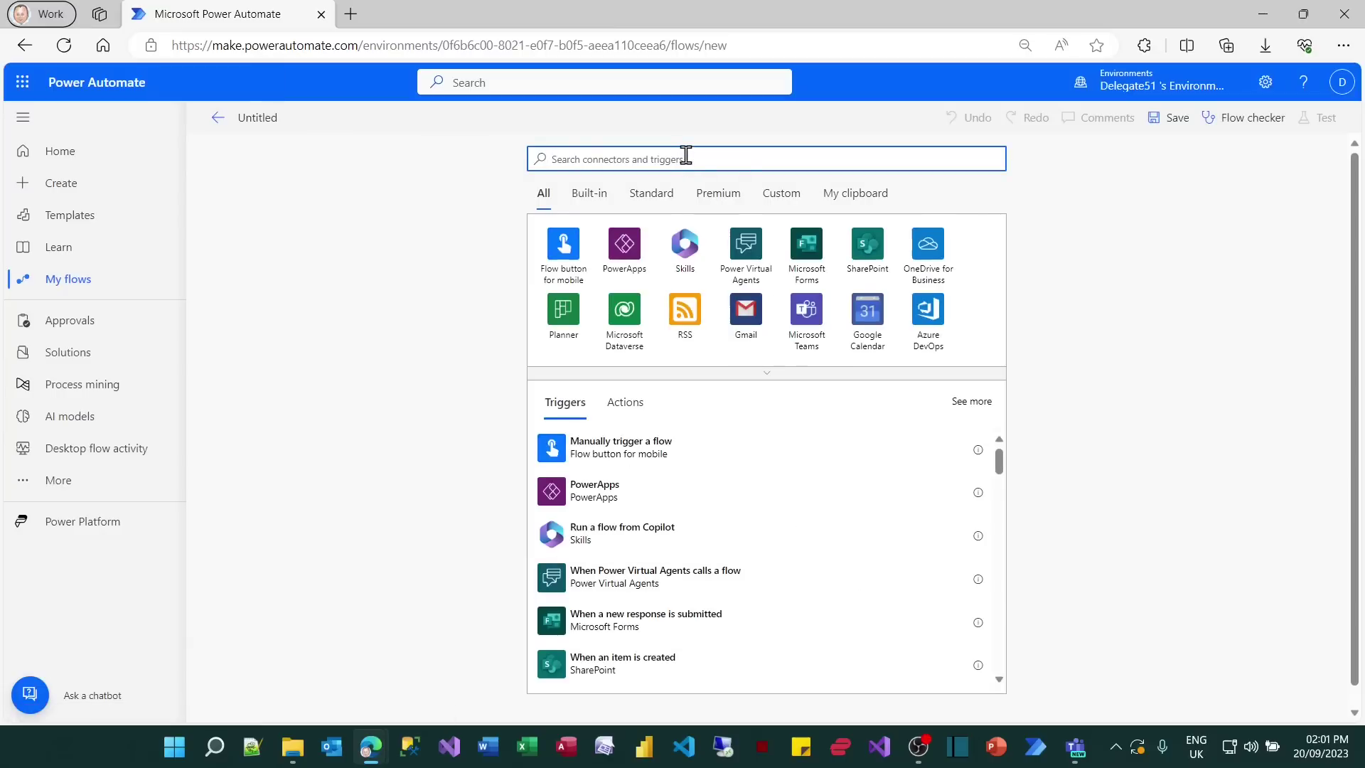
pyautogui.write('teams')
pyautogui.click(560, 244)
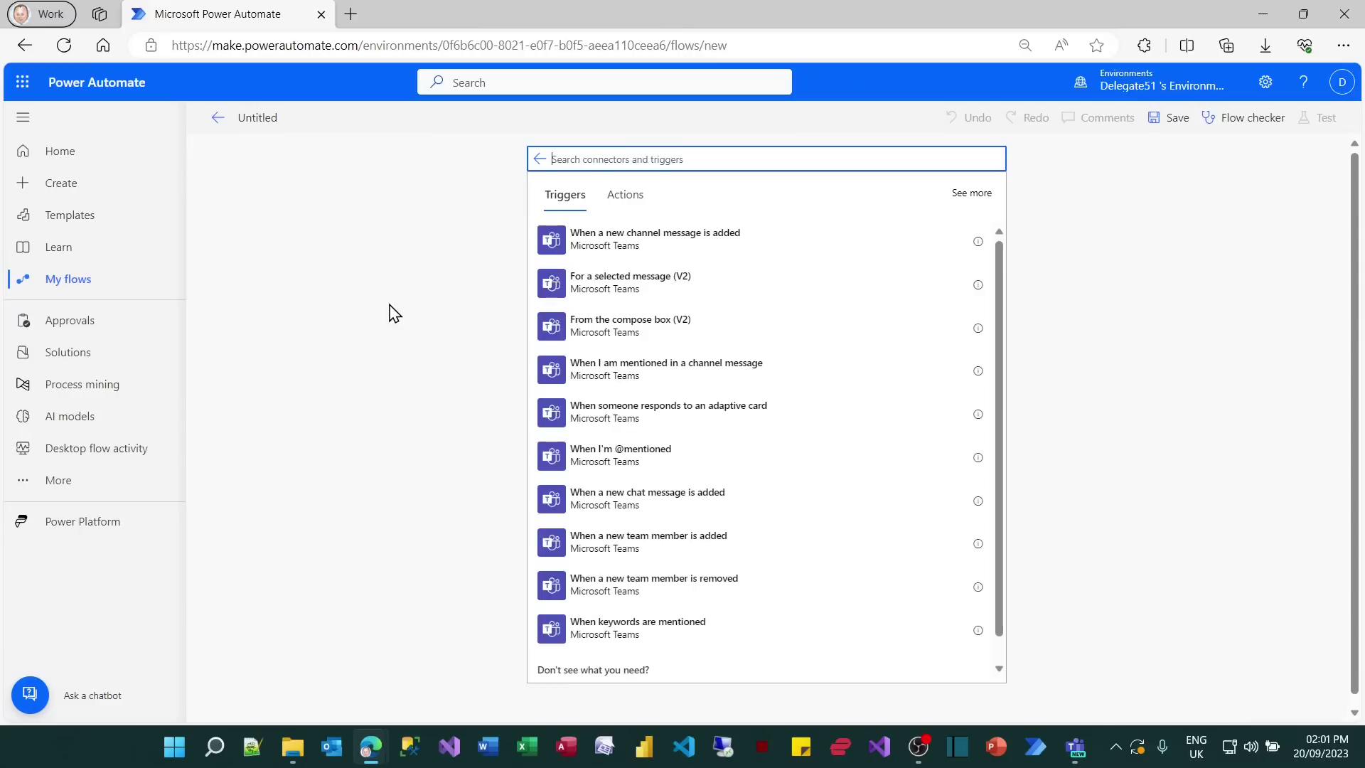
pyautogui.scroll(-1, 884, 360)
pyautogui.scroll(1, 884, 359)
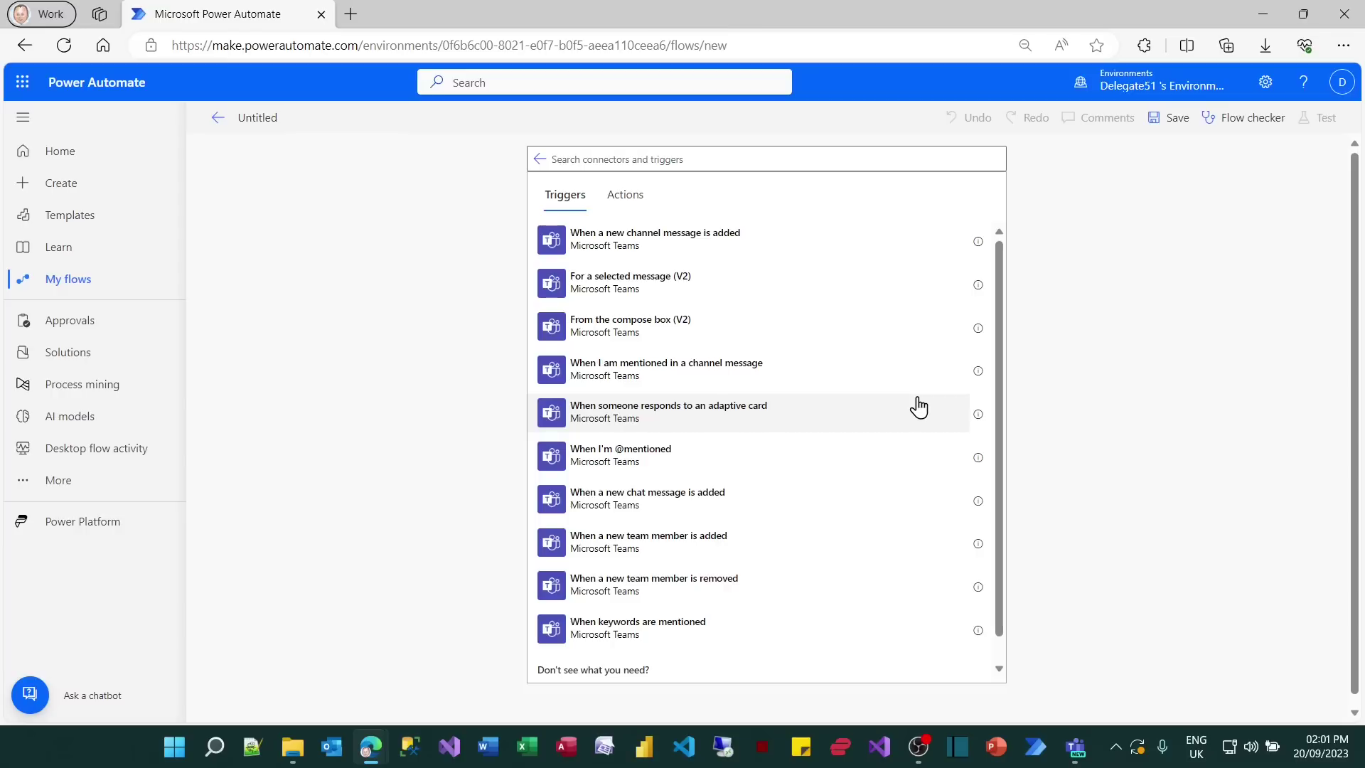
pyautogui.scroll(-1, 779, 353)
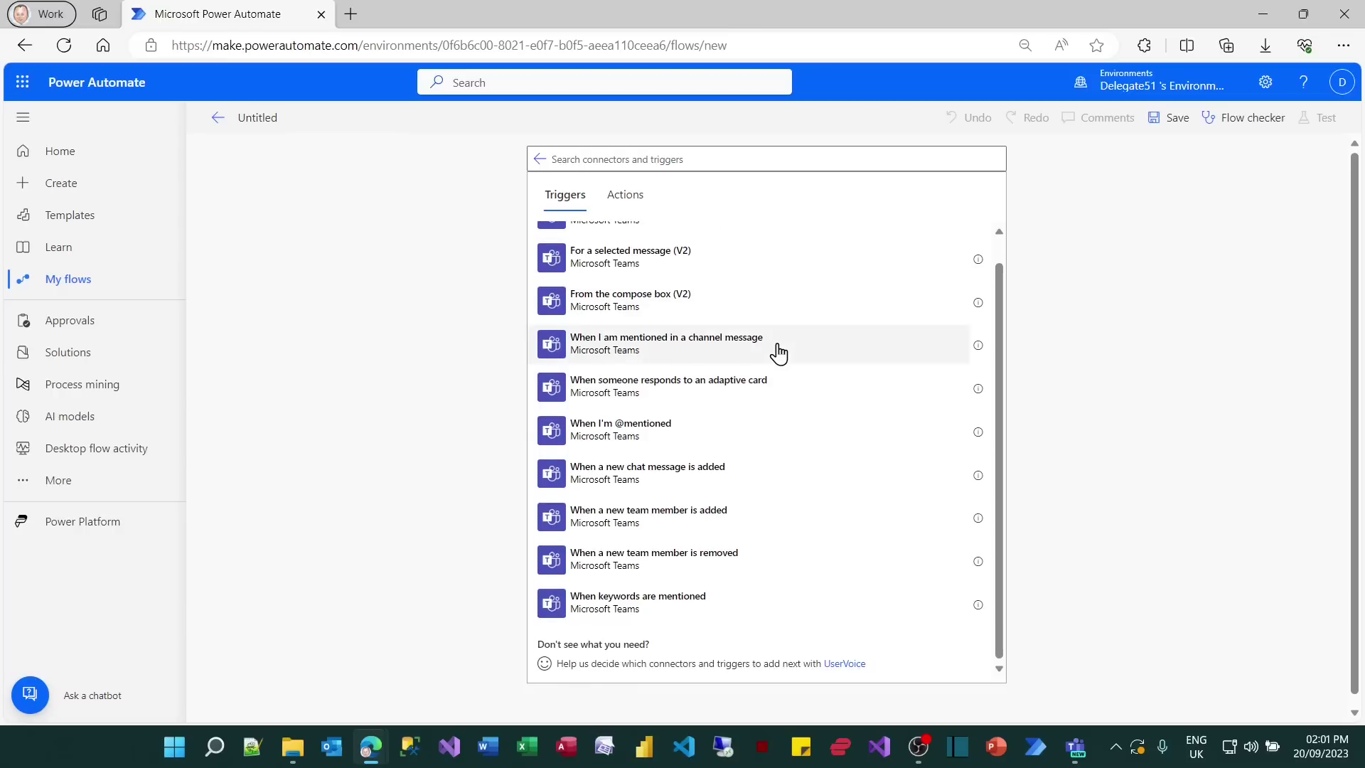
# - Use the 'When keywords are mentioned' trigger for Channel messages with keywords Logan,Roy,Kendall,Shiv,Roman
pyautogui.click(677, 611)
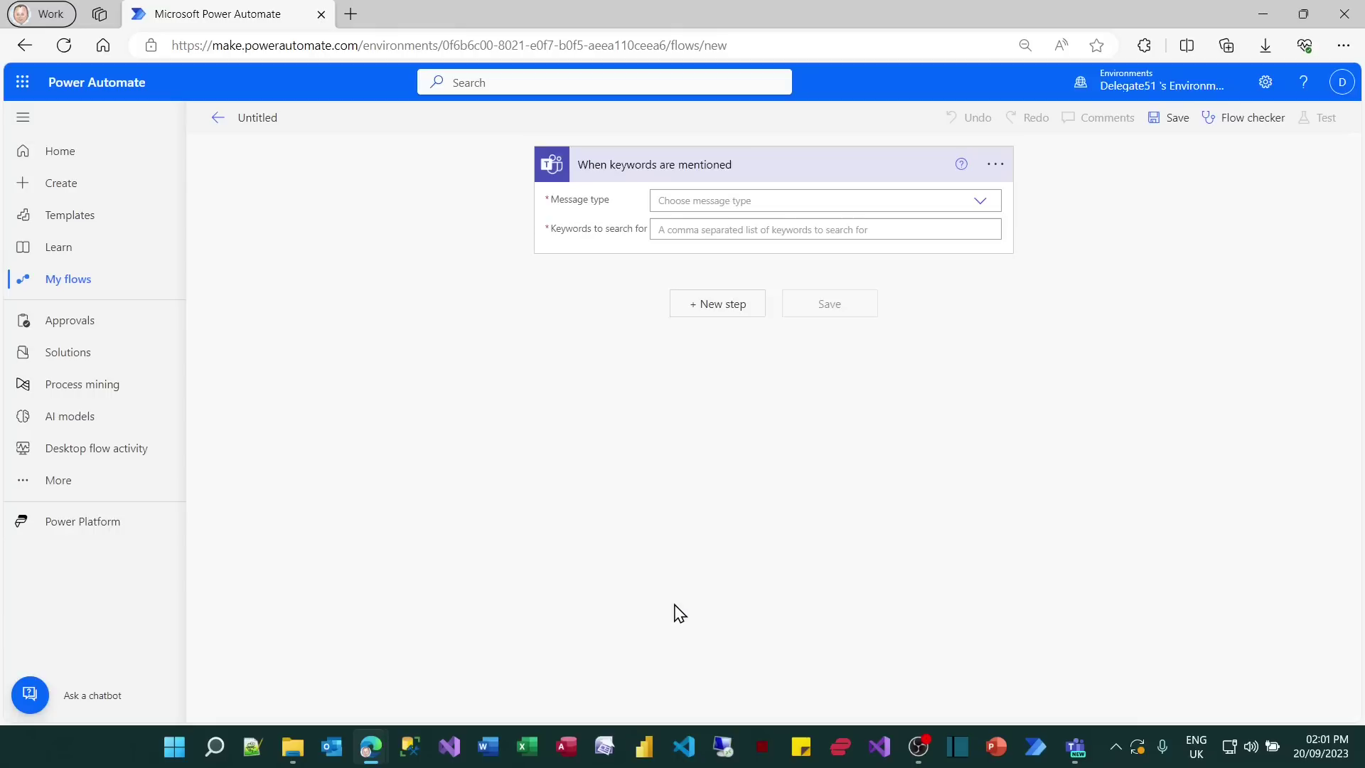
pyautogui.click(981, 206)
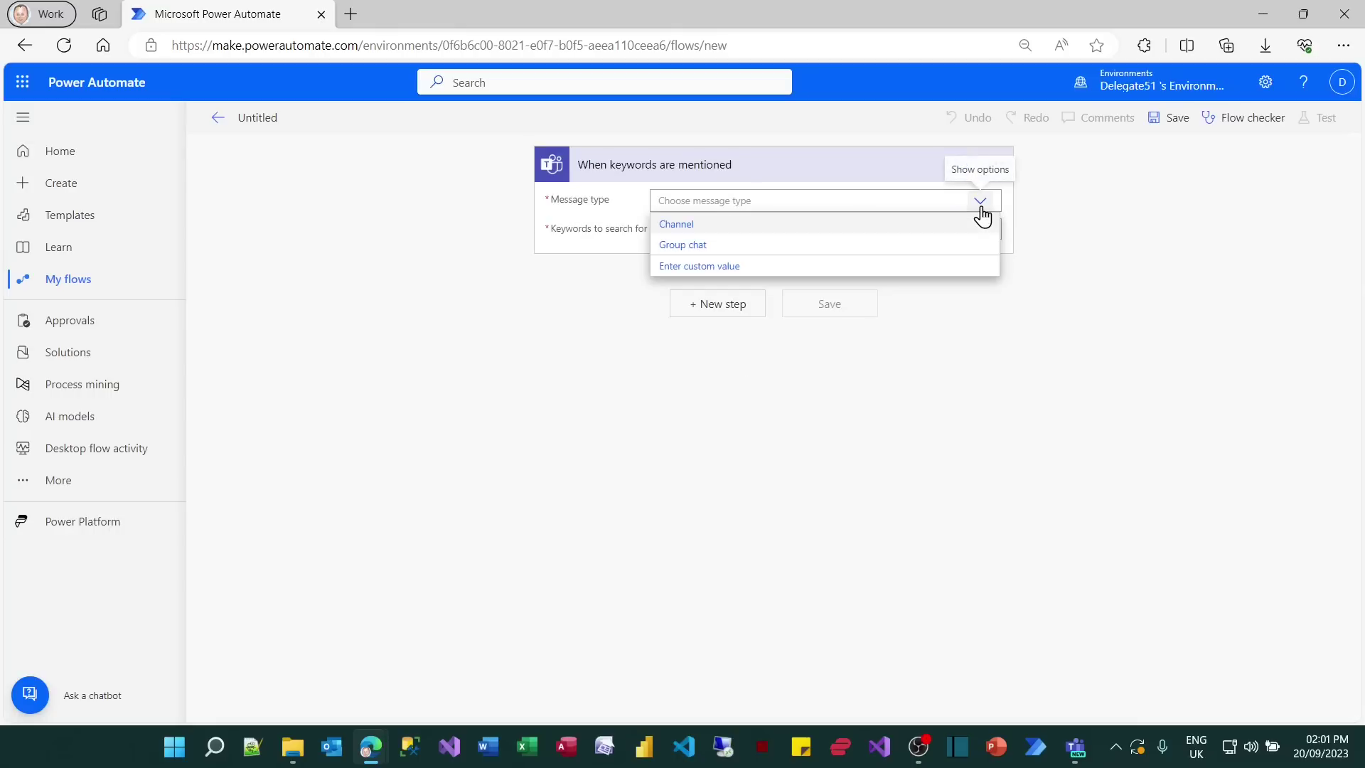
pyautogui.click(666, 227)
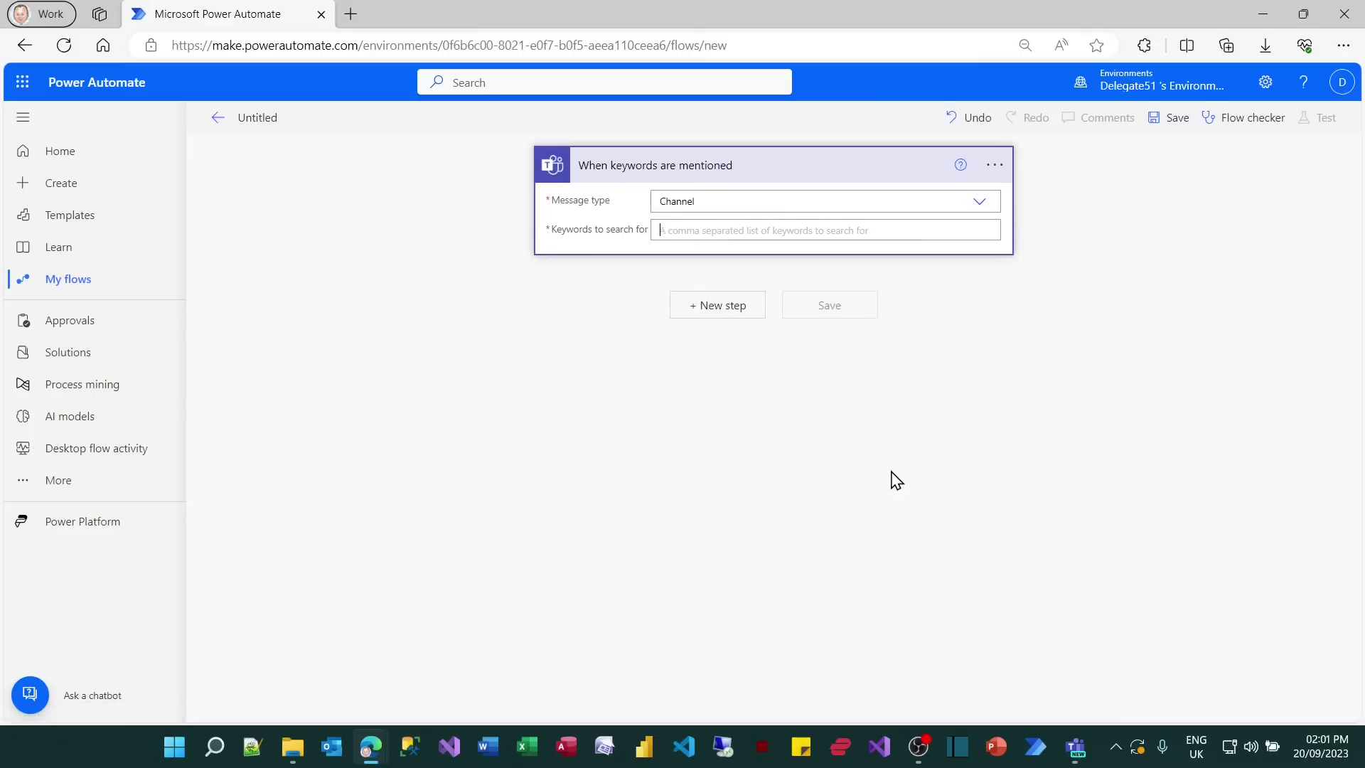
pyautogui.write('Logan,')
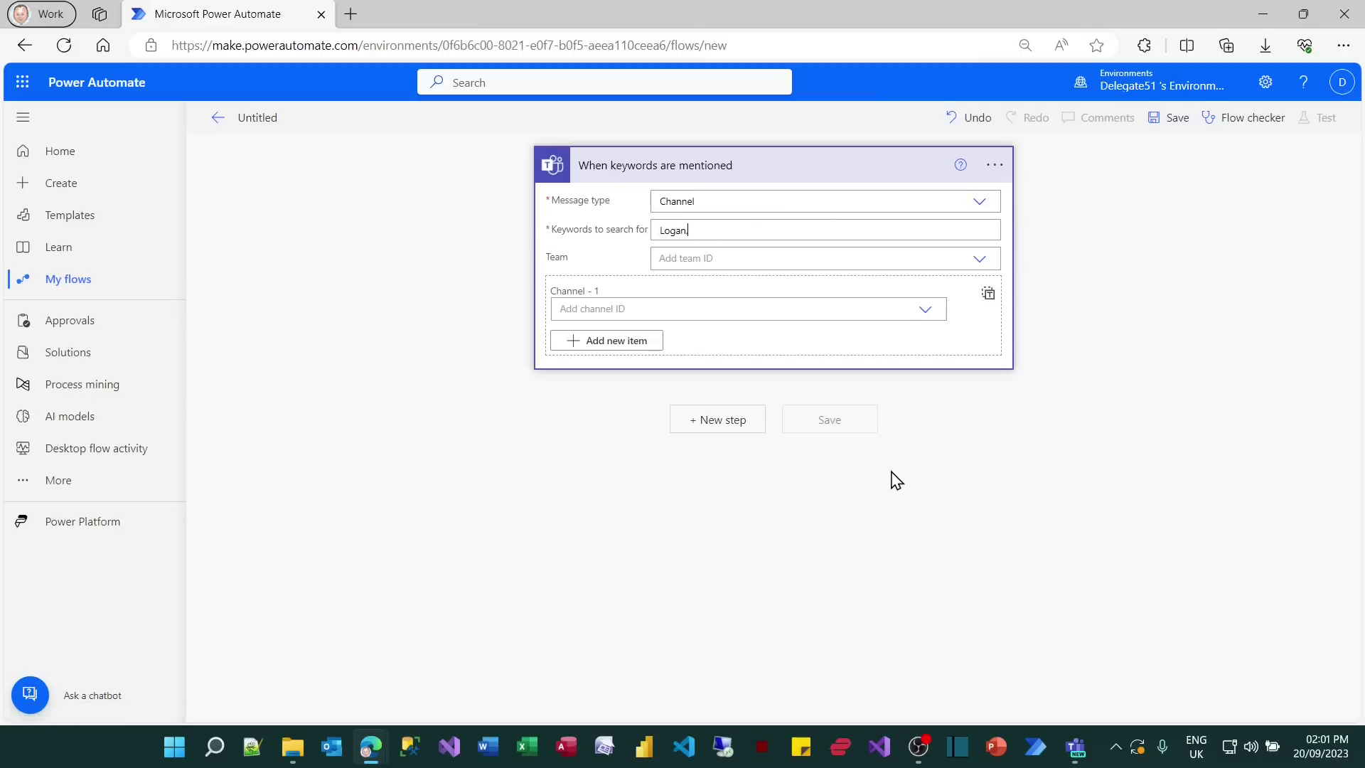
pyautogui.write('R')
pyautogui.write('oy,Kendall,Shiv,Roman')
# - Watch wiseowlcourses.co.uk's Box set discussions channel and name the flow 'Listen for Succession keywords'
pyautogui.click(979, 261)
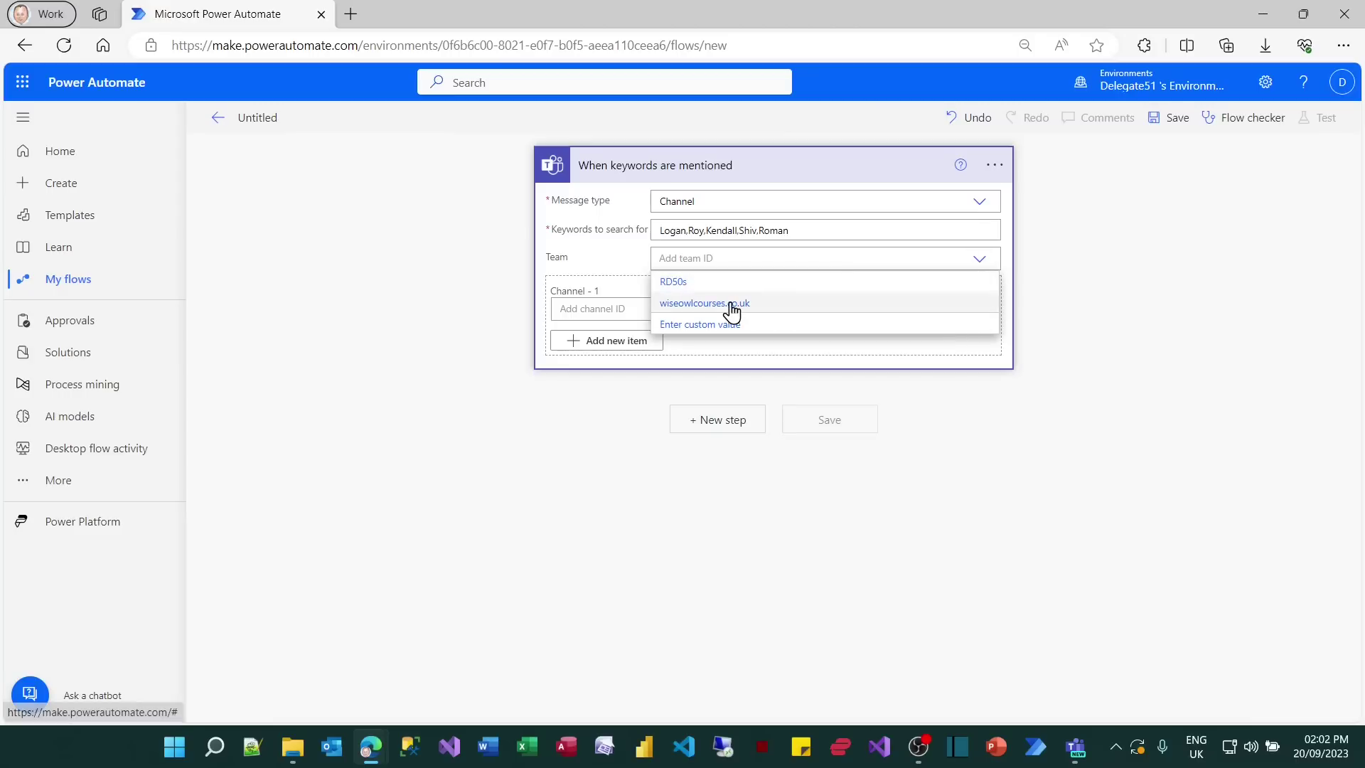
pyautogui.click(731, 304)
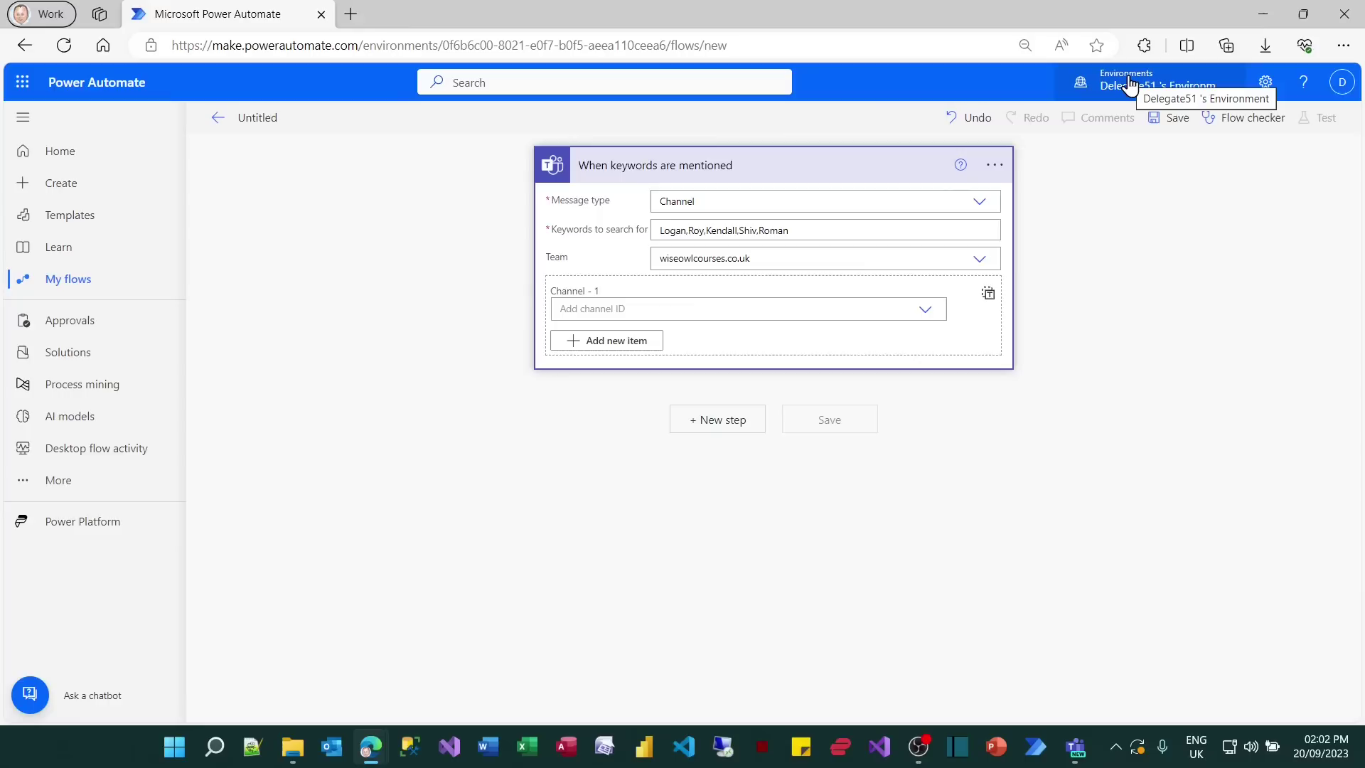
pyautogui.click(927, 313)
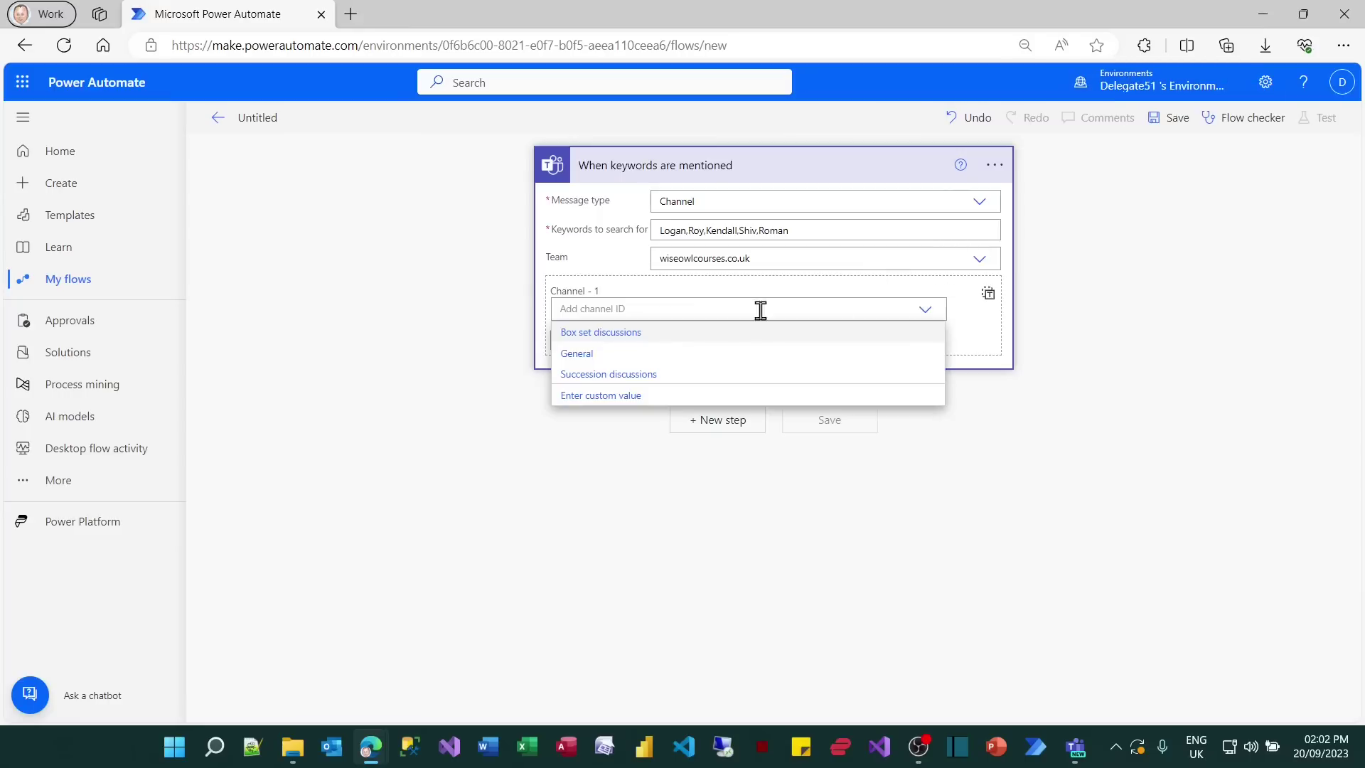
pyautogui.click(601, 336)
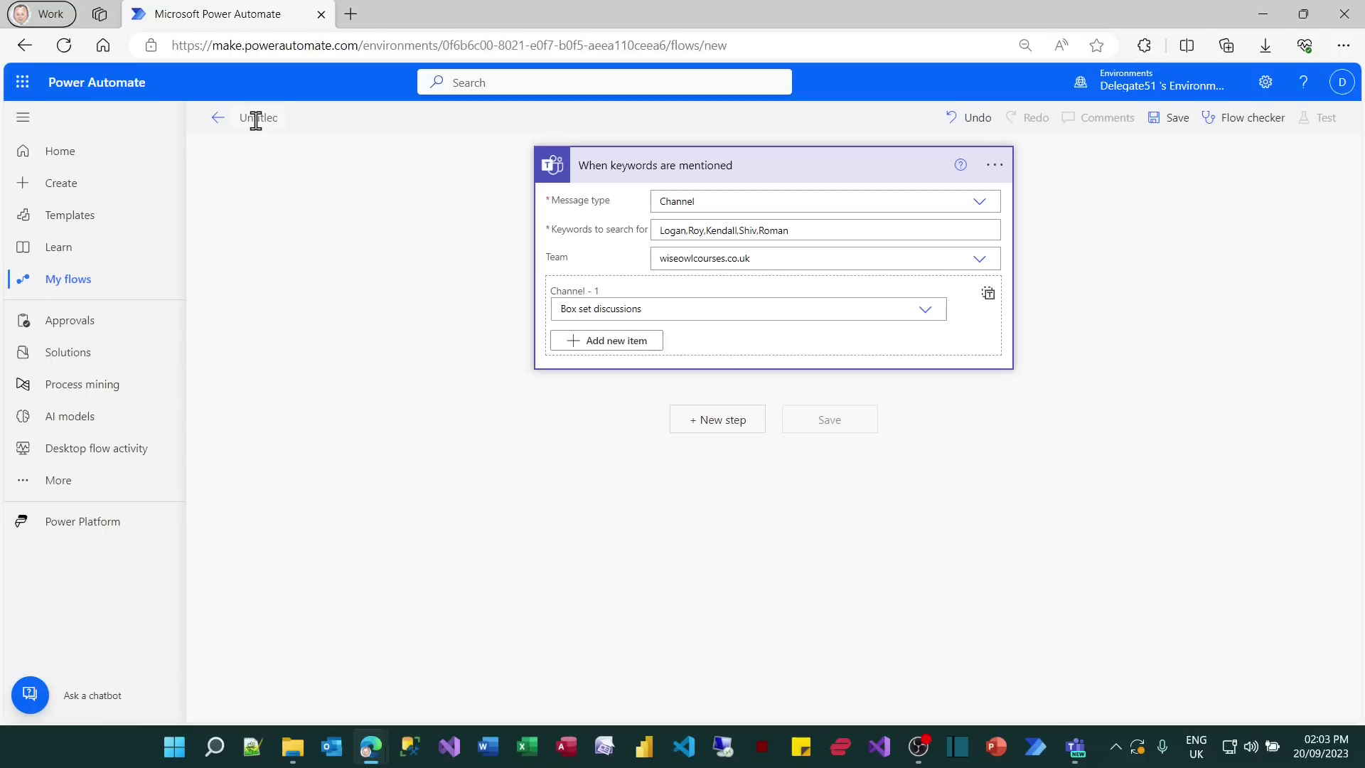
pyautogui.write('Listen for Succession k')
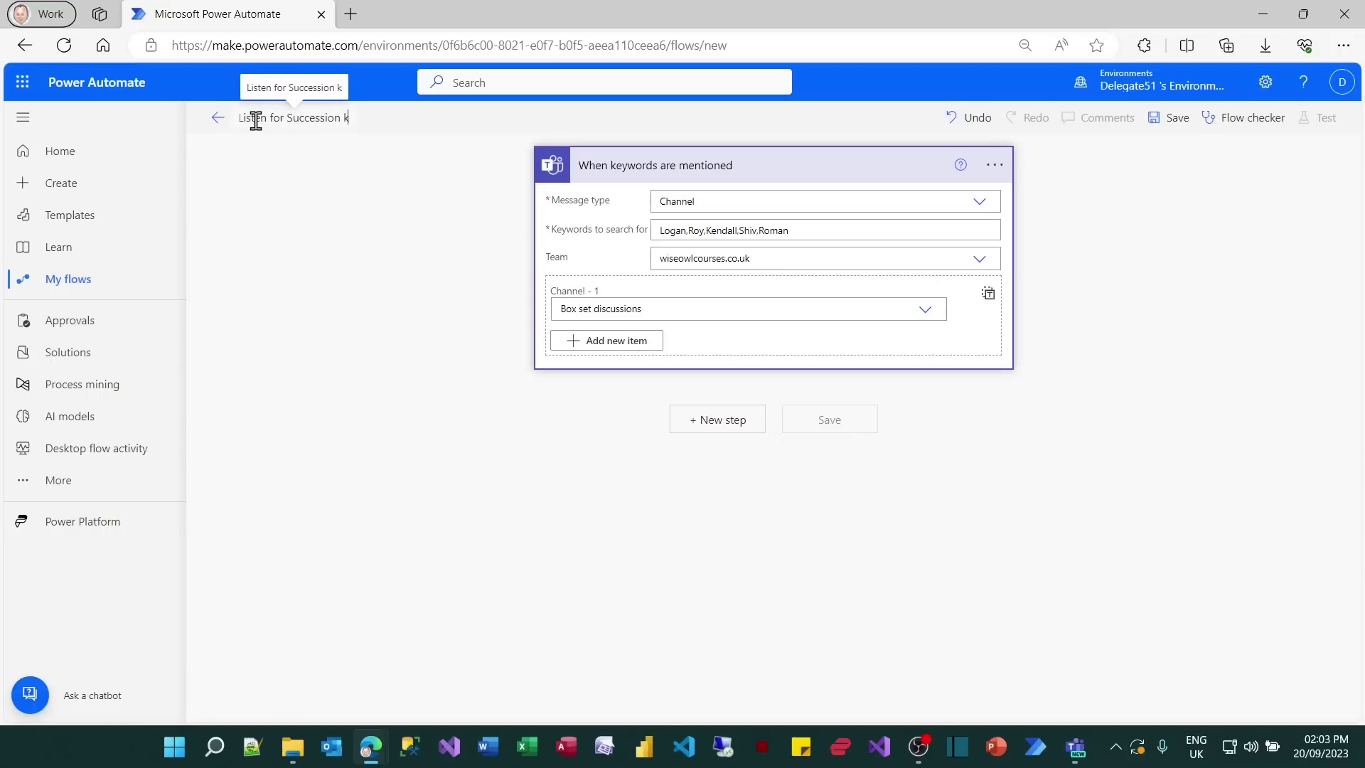
pyautogui.write('eywords')
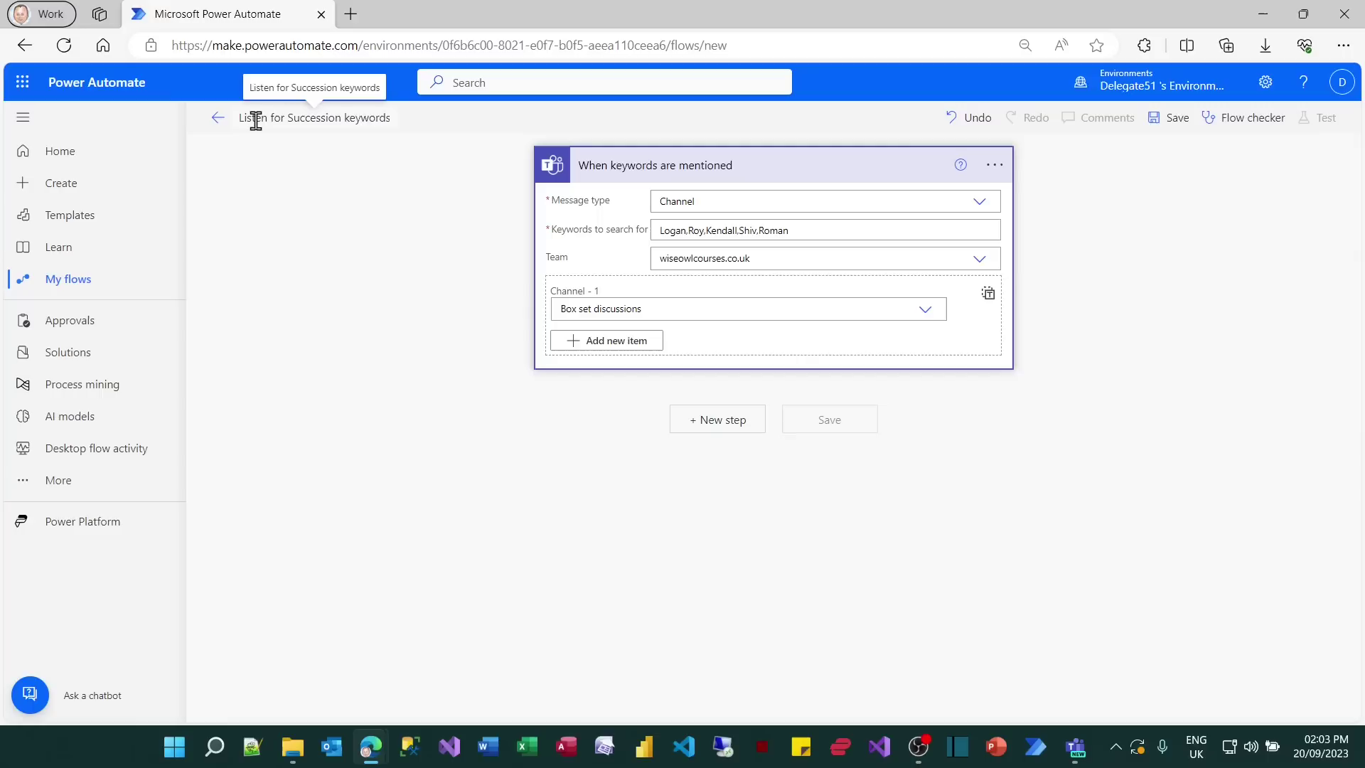
# - Add a Microsoft Teams 'Get message details' action using the trigger's Message ID, creating an Apply to each loop
pyautogui.click(720, 421)
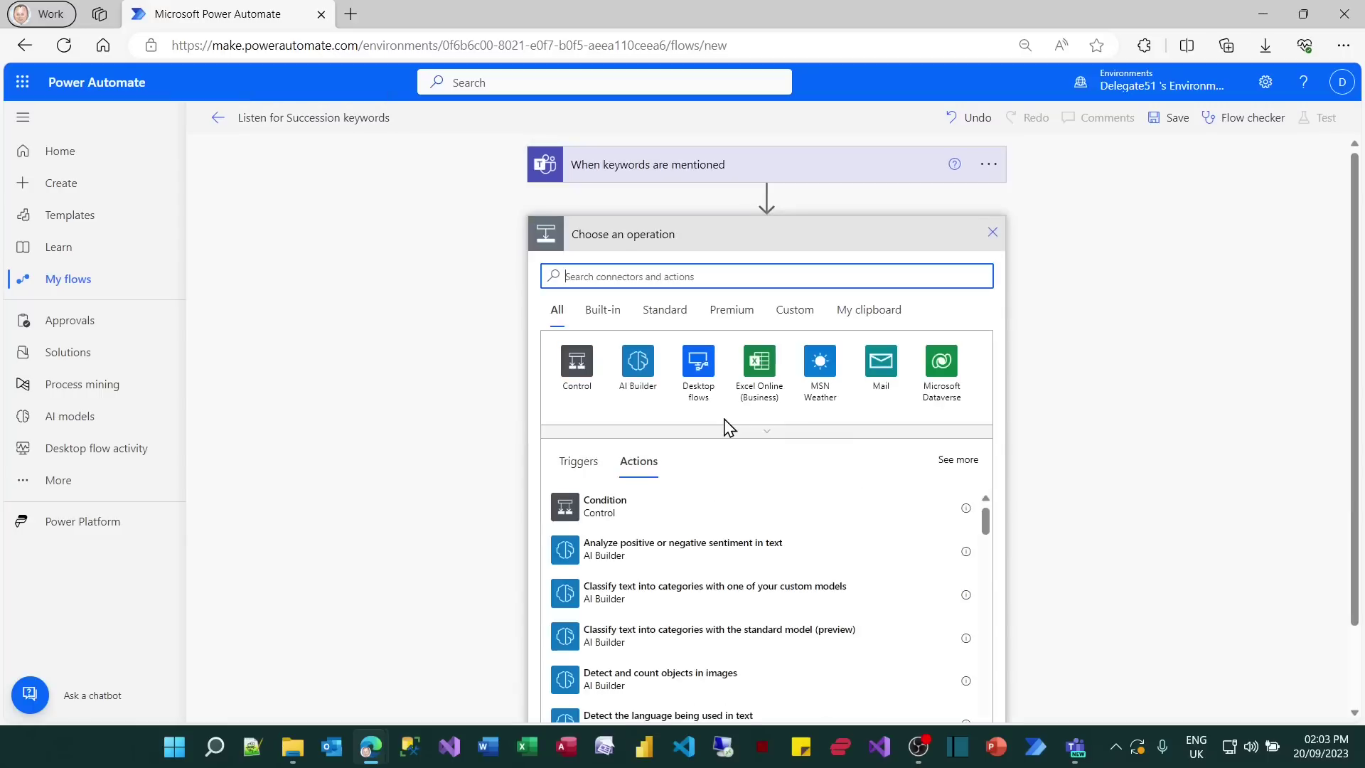
pyautogui.click(670, 276)
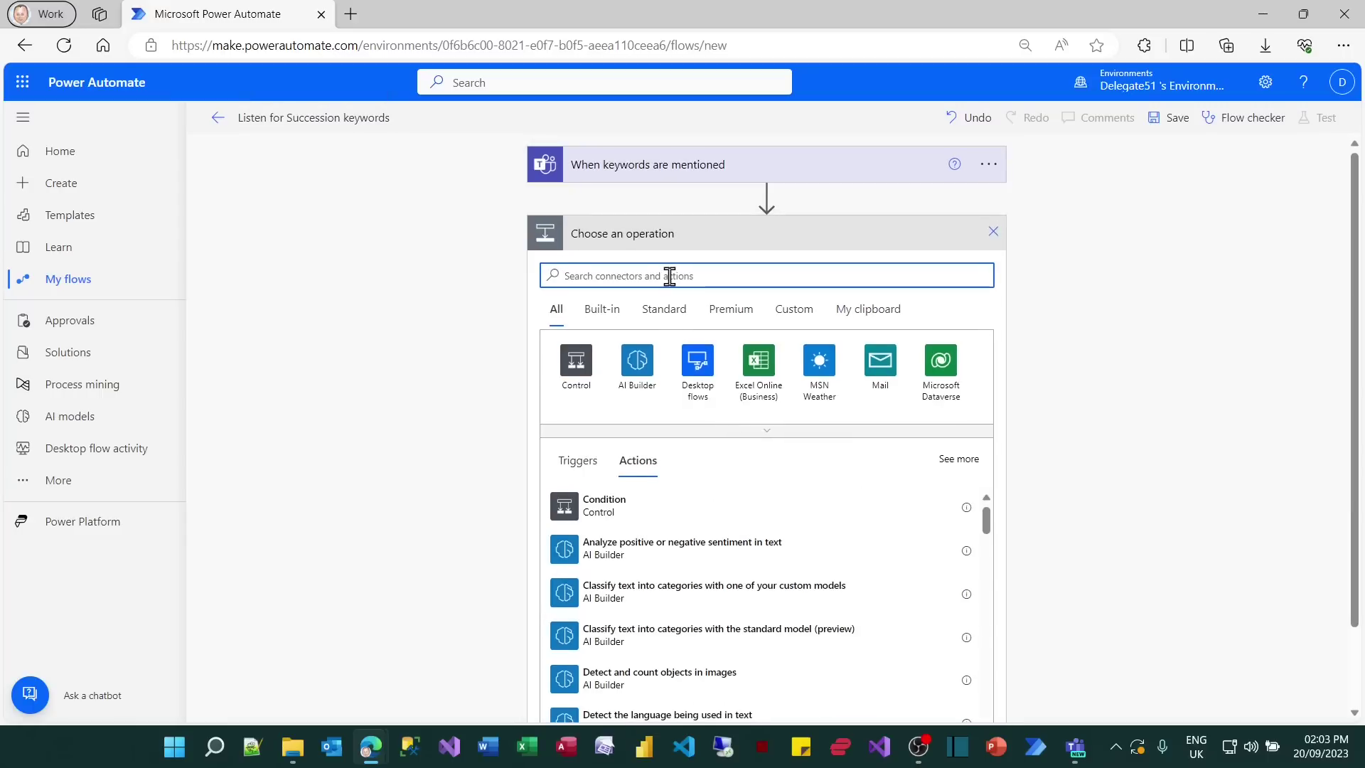
pyautogui.write('teams')
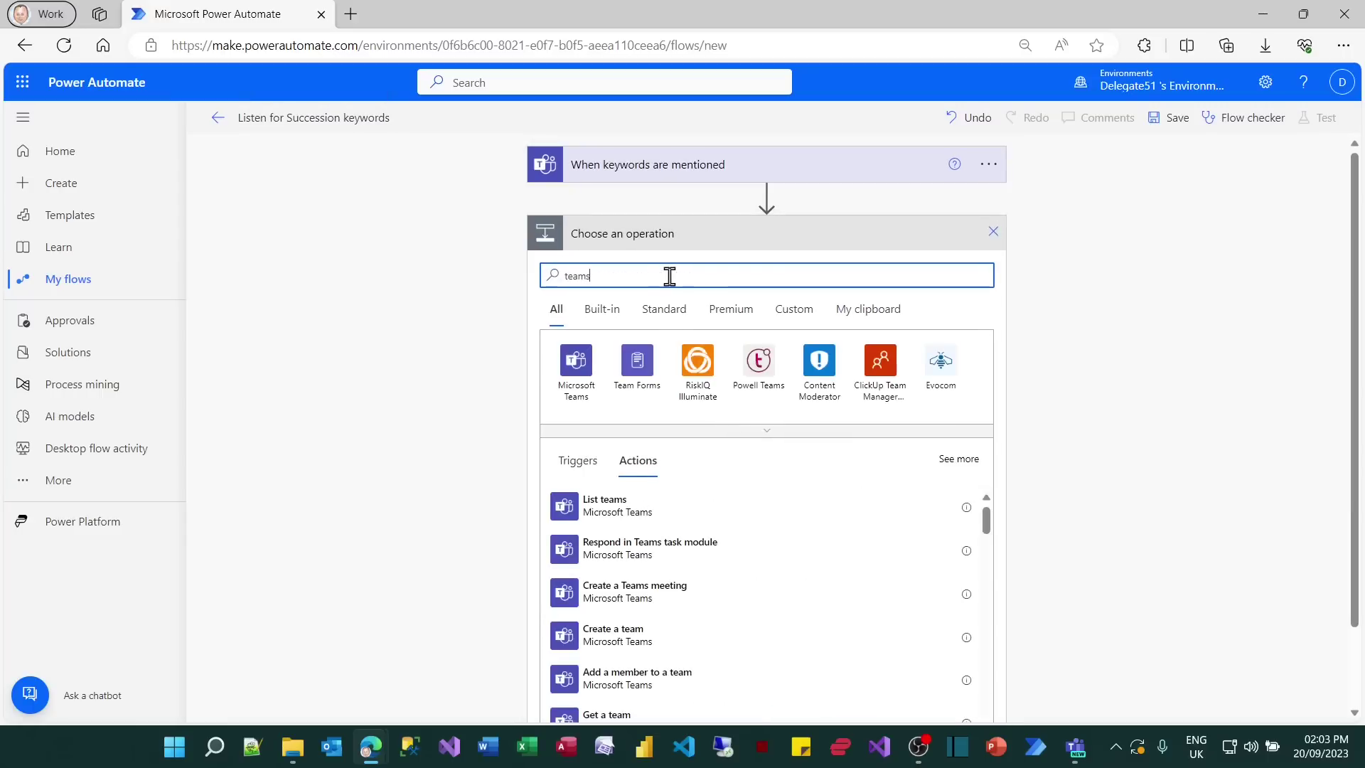
pyautogui.click(576, 360)
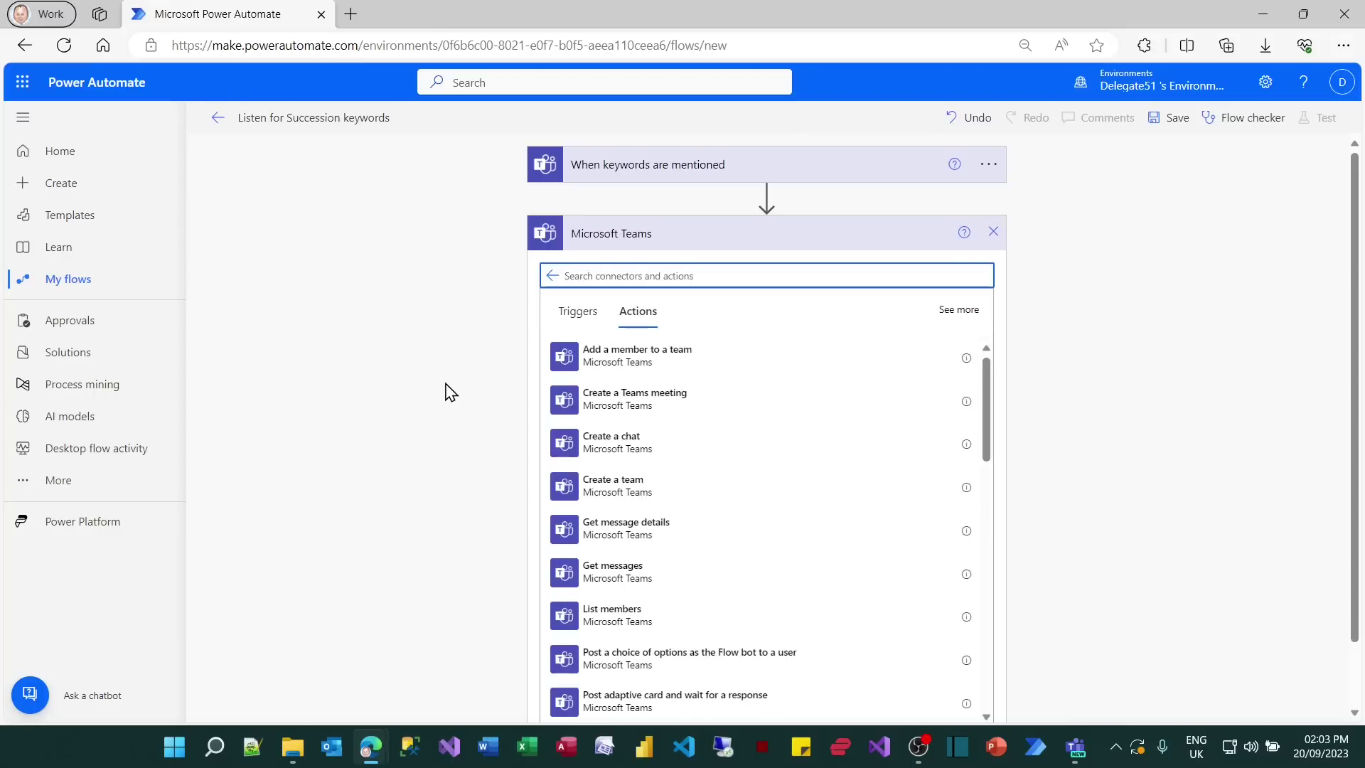
pyautogui.scroll(-1, 450, 394)
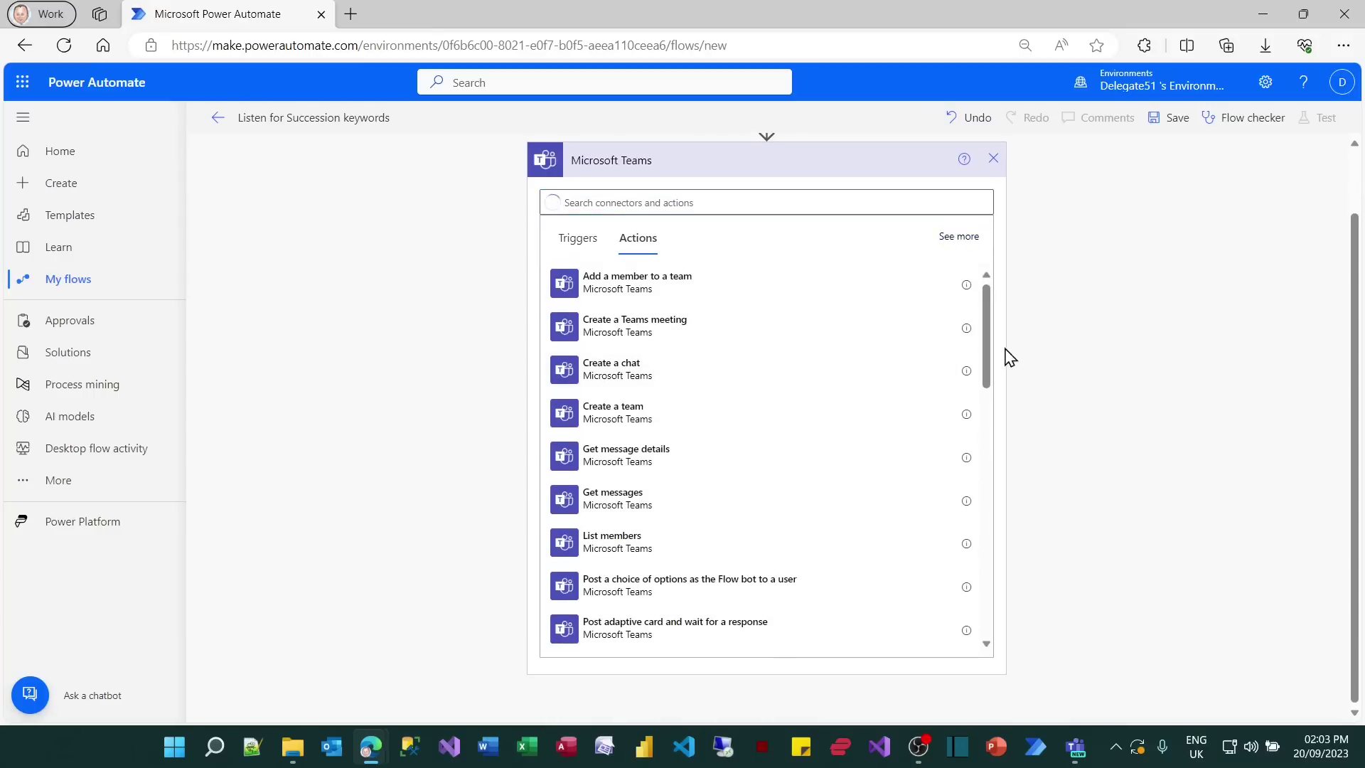
pyautogui.moveTo(988, 341); pyautogui.dragTo(985, 285)
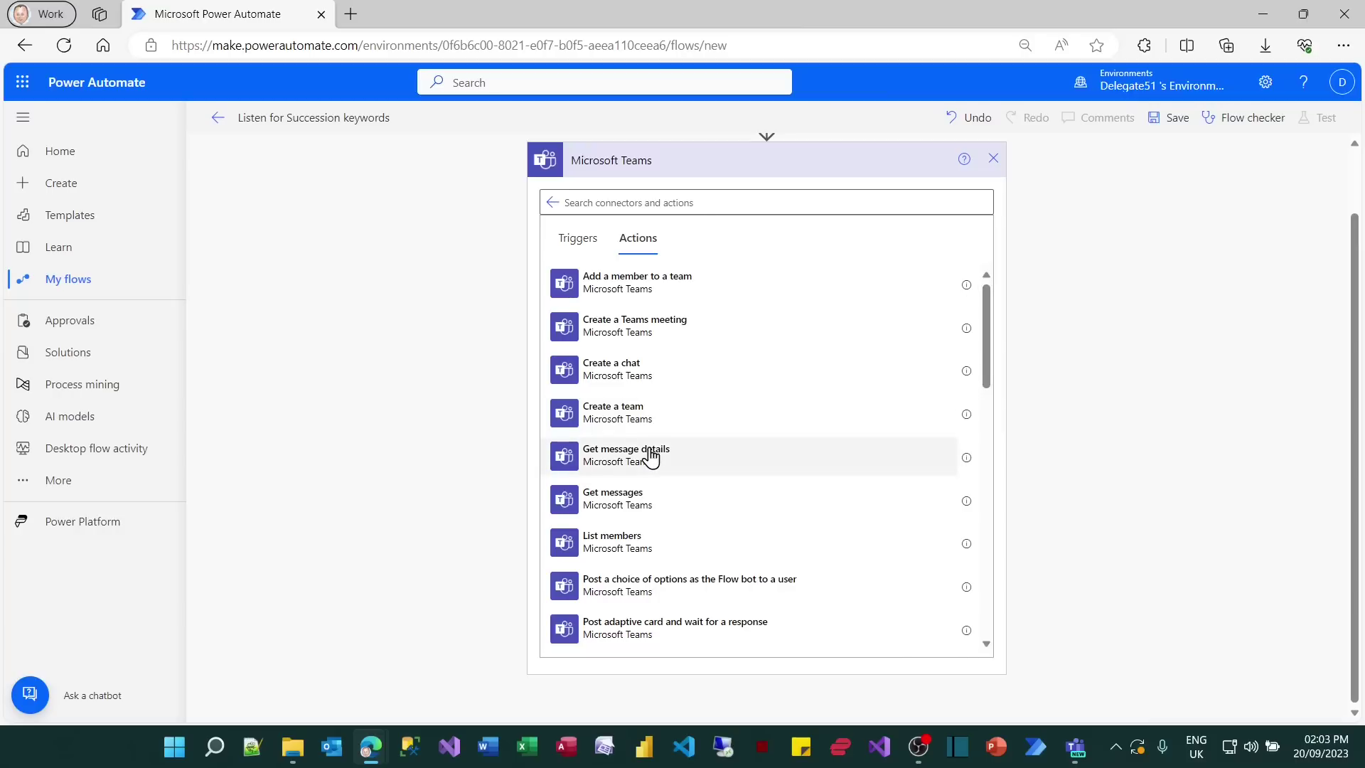
pyautogui.click(650, 459)
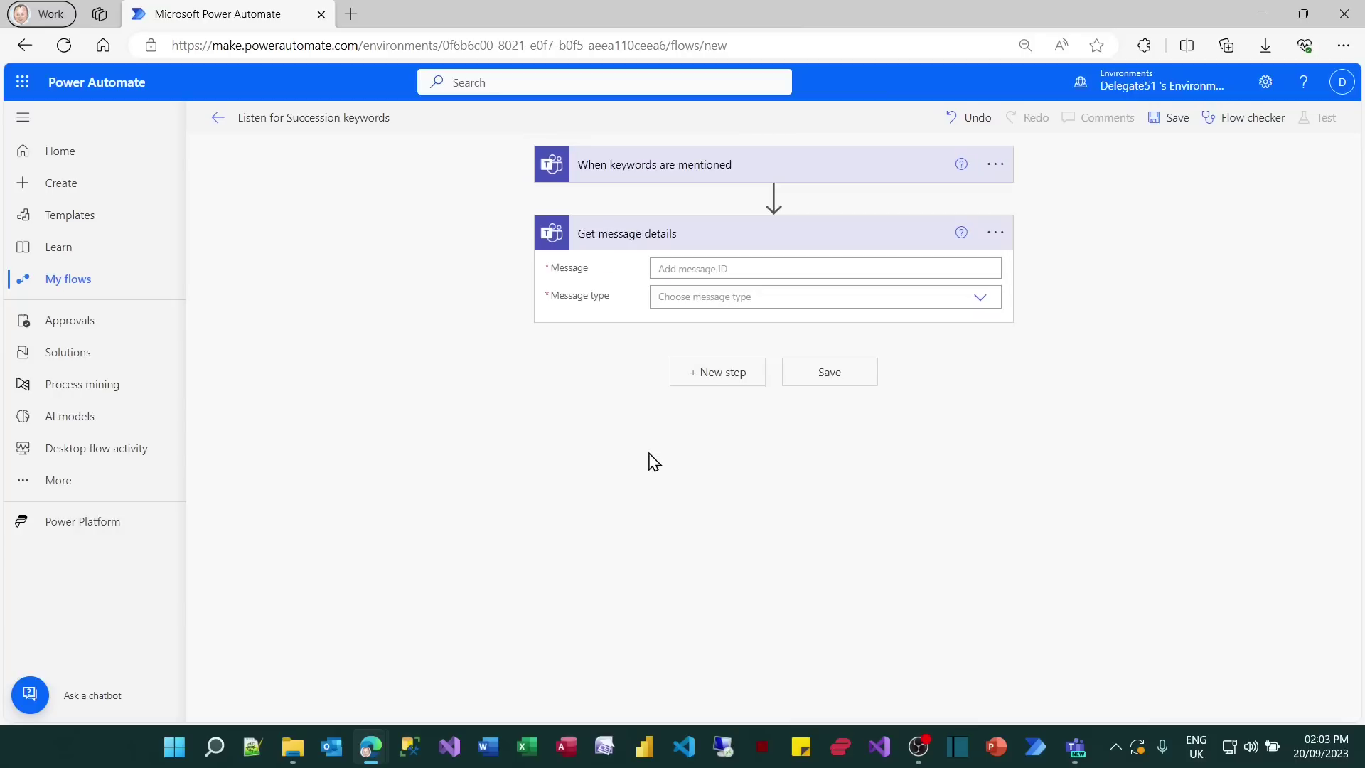
pyautogui.click(814, 267)
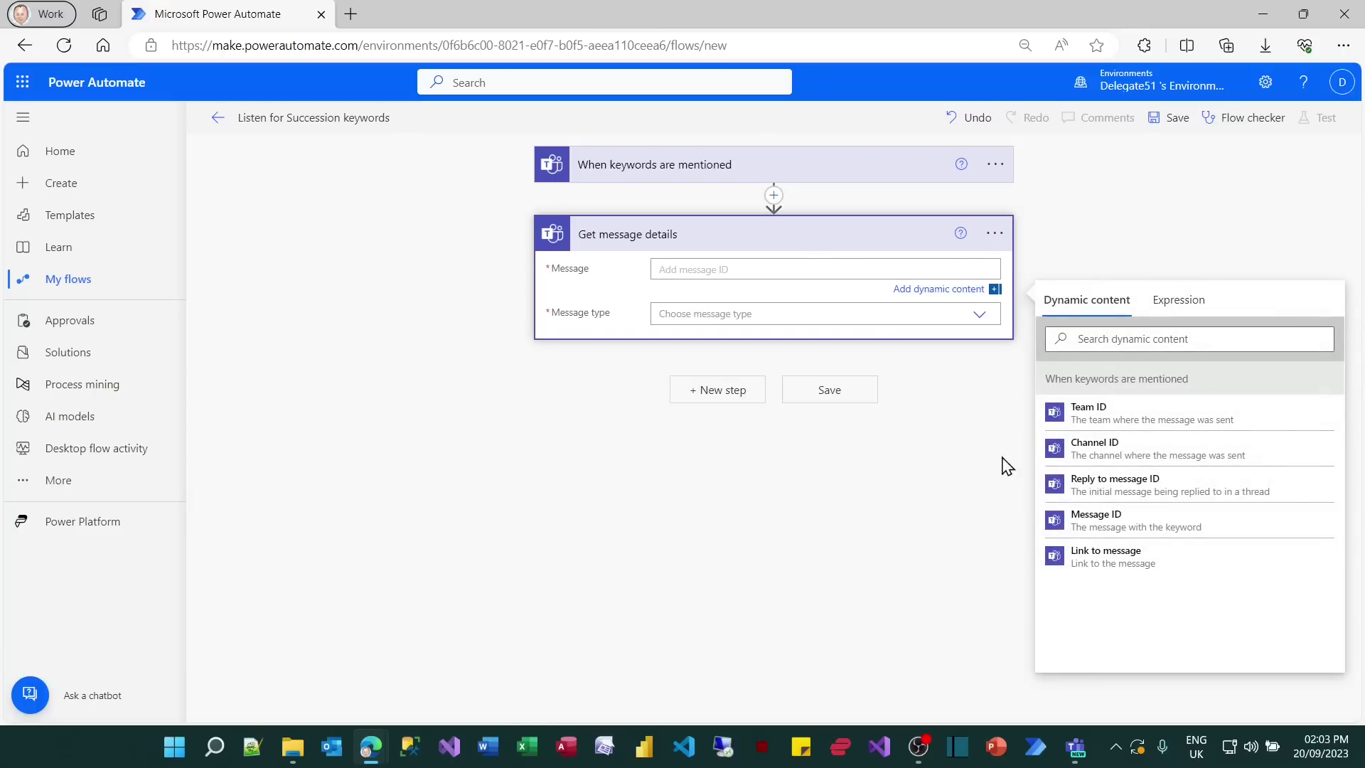
pyautogui.click(1132, 525)
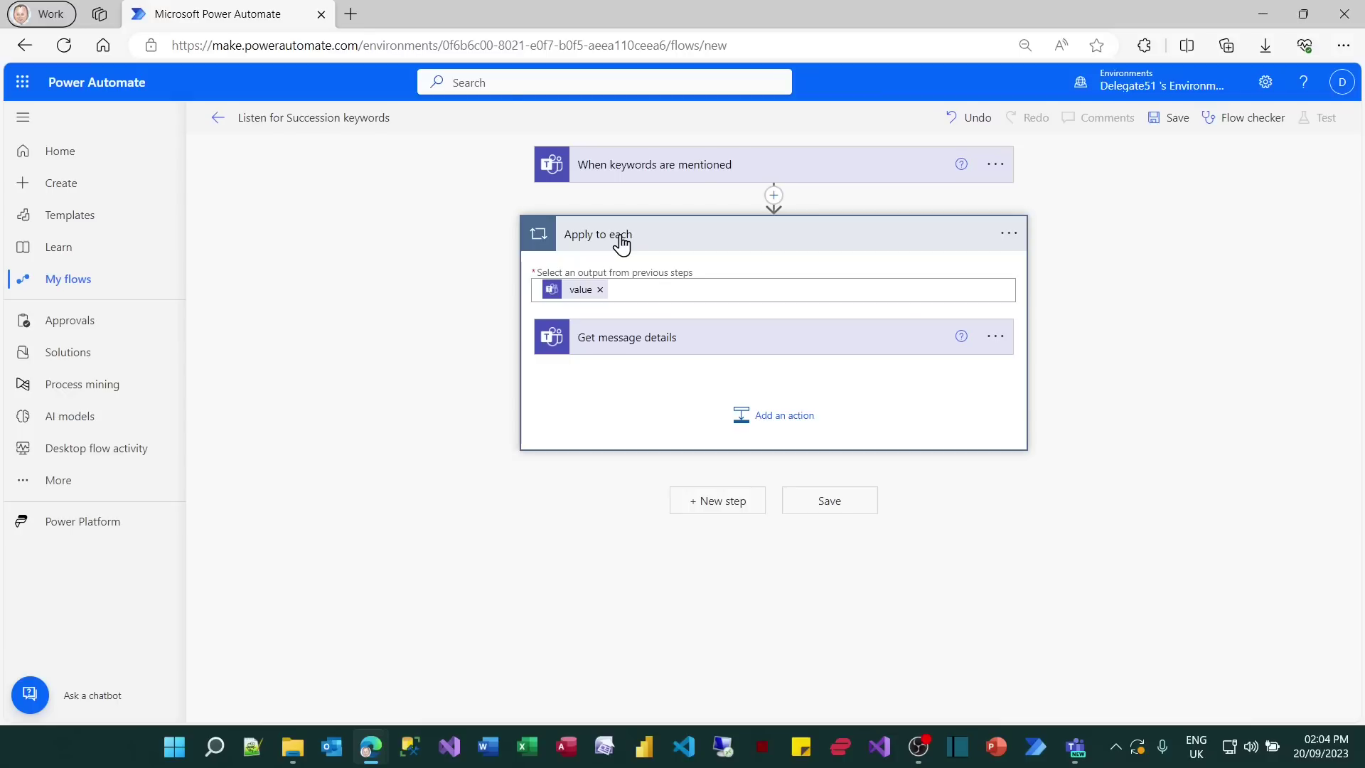
# - Set Get message details to message type Channel, team wiseowlcourses.co.uk, channel Box set discussions
pyautogui.click(684, 339)
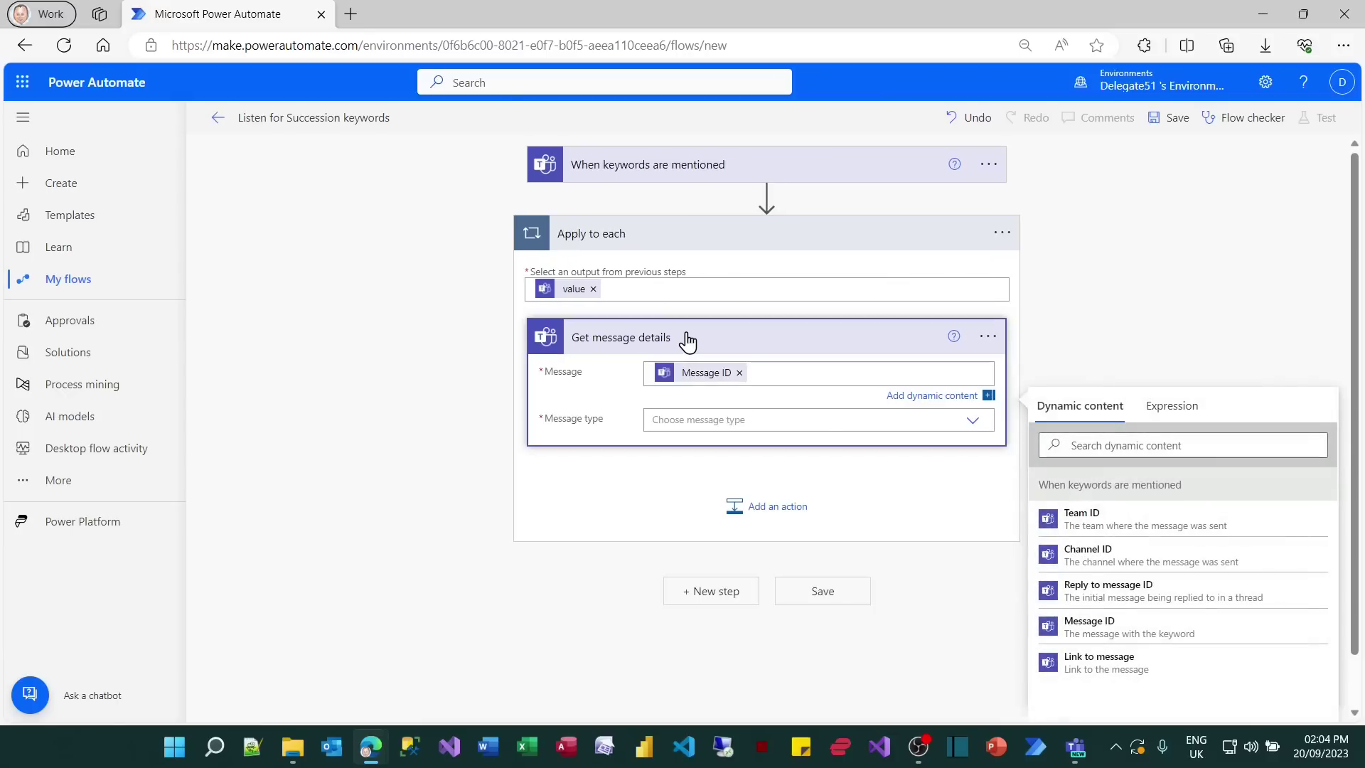
pyautogui.click(974, 427)
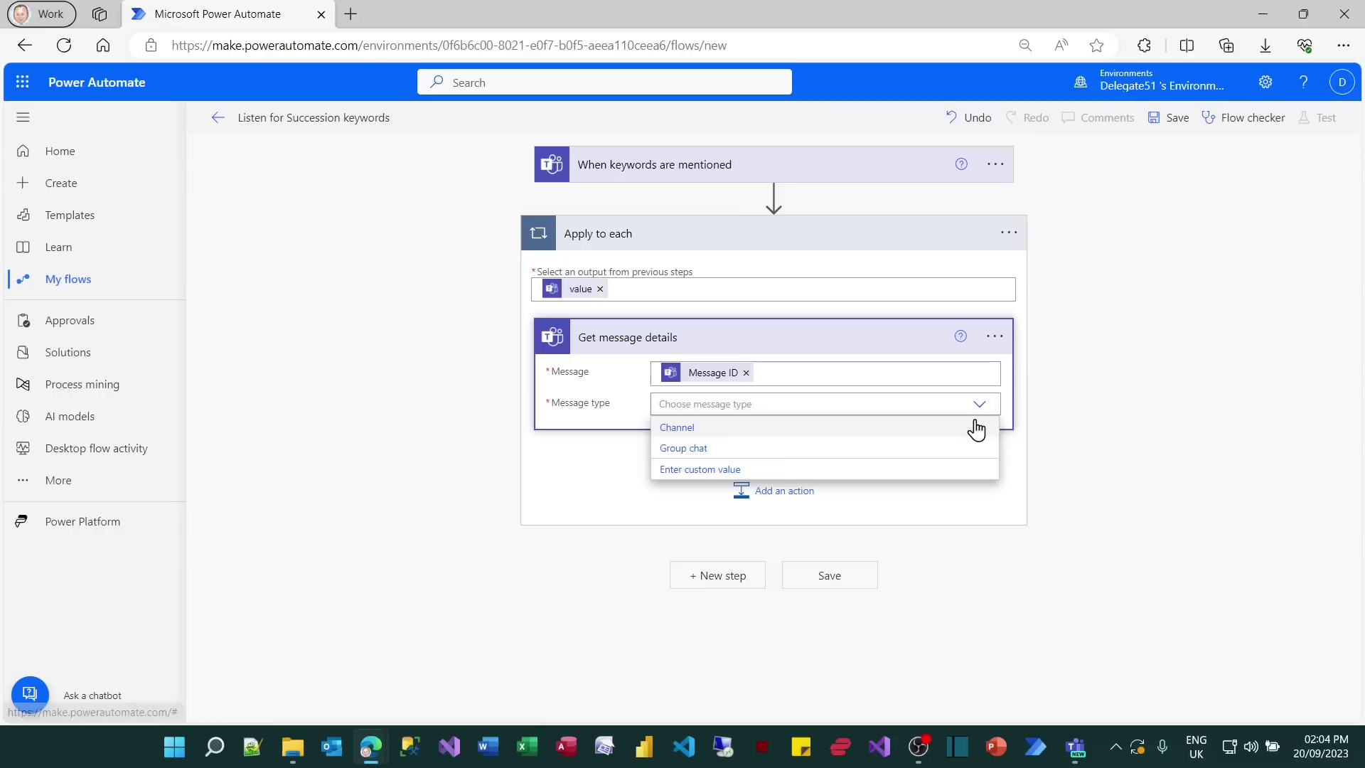
pyautogui.click(693, 428)
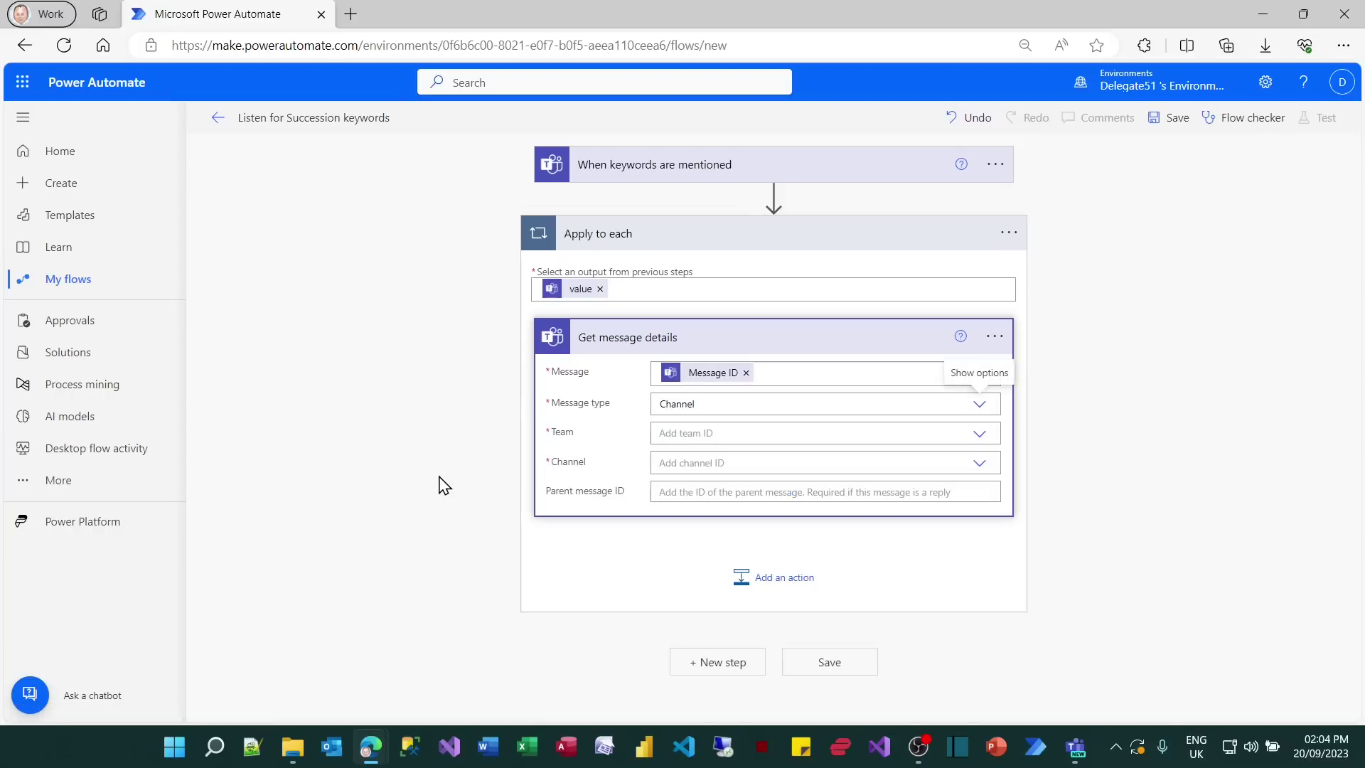
pyautogui.click(979, 437)
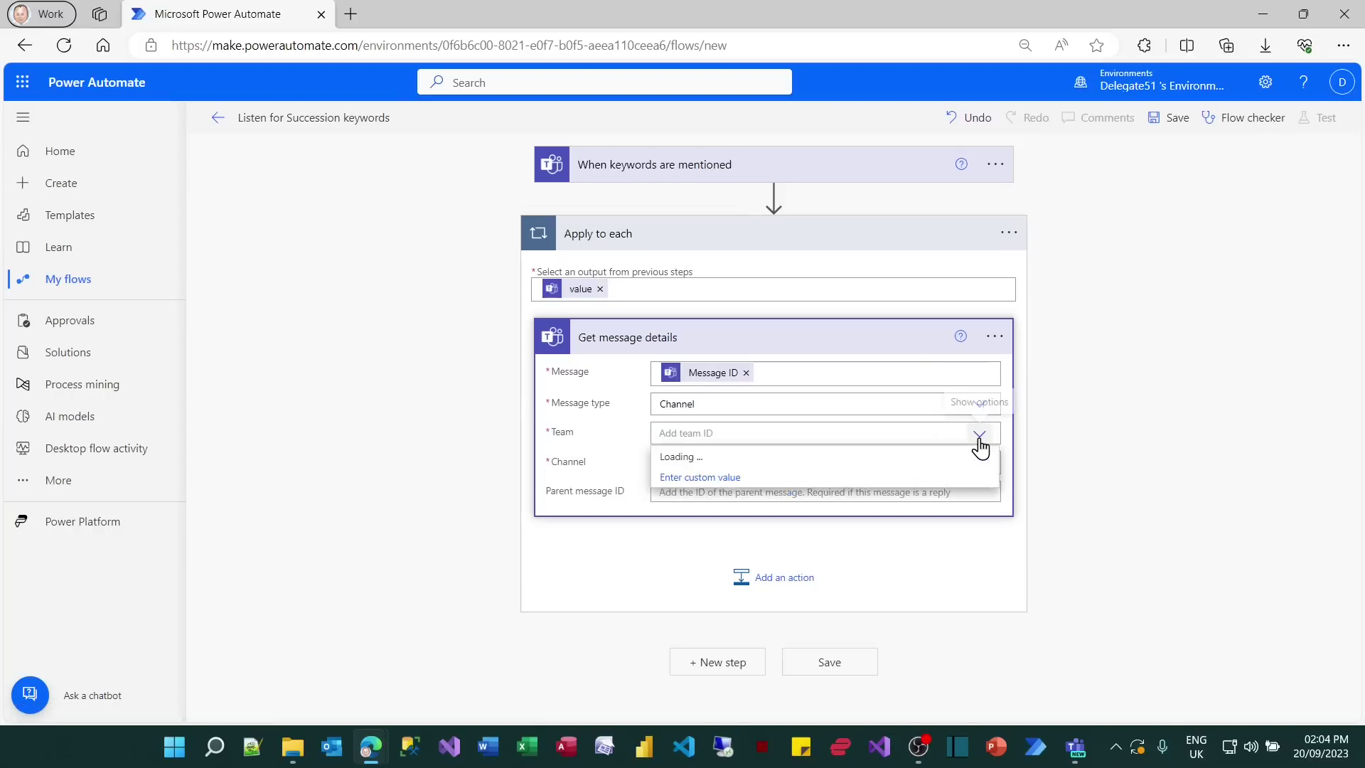
pyautogui.click(743, 478)
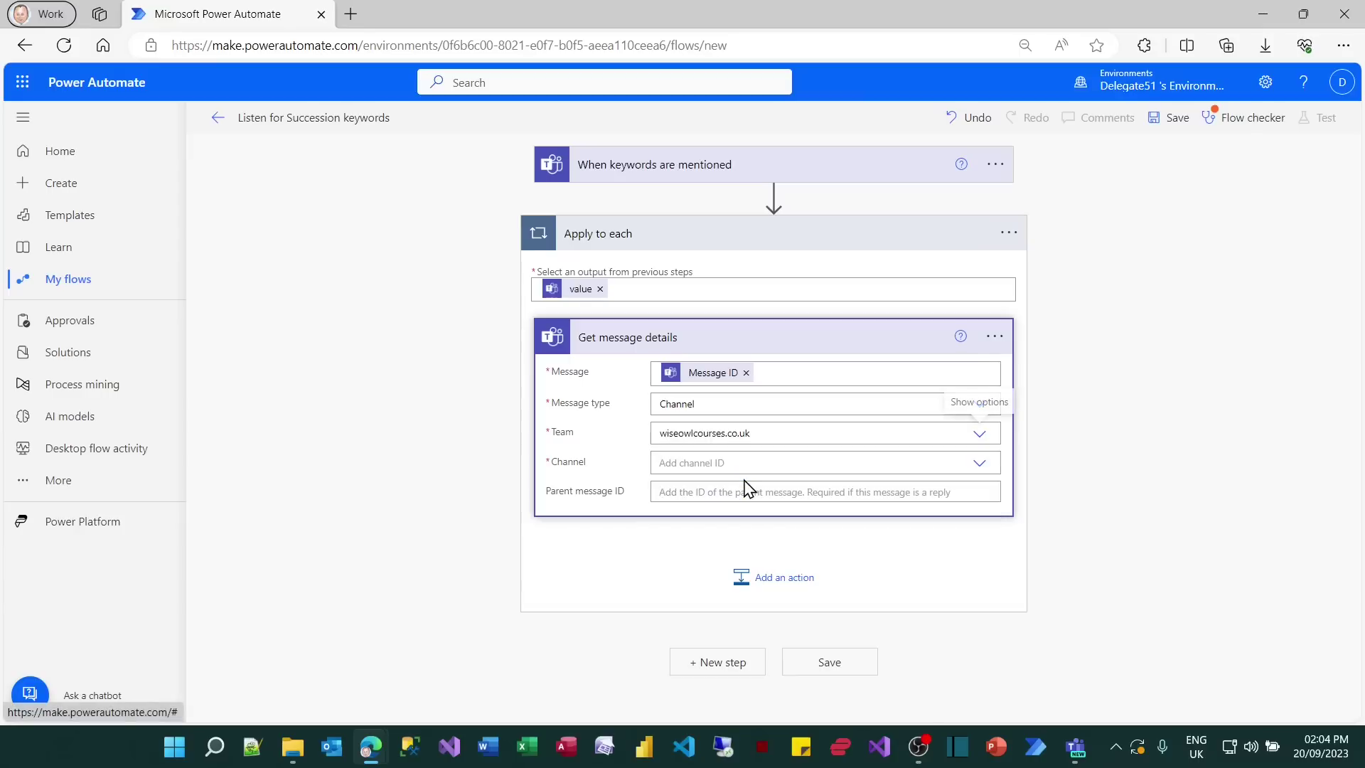
pyautogui.click(979, 466)
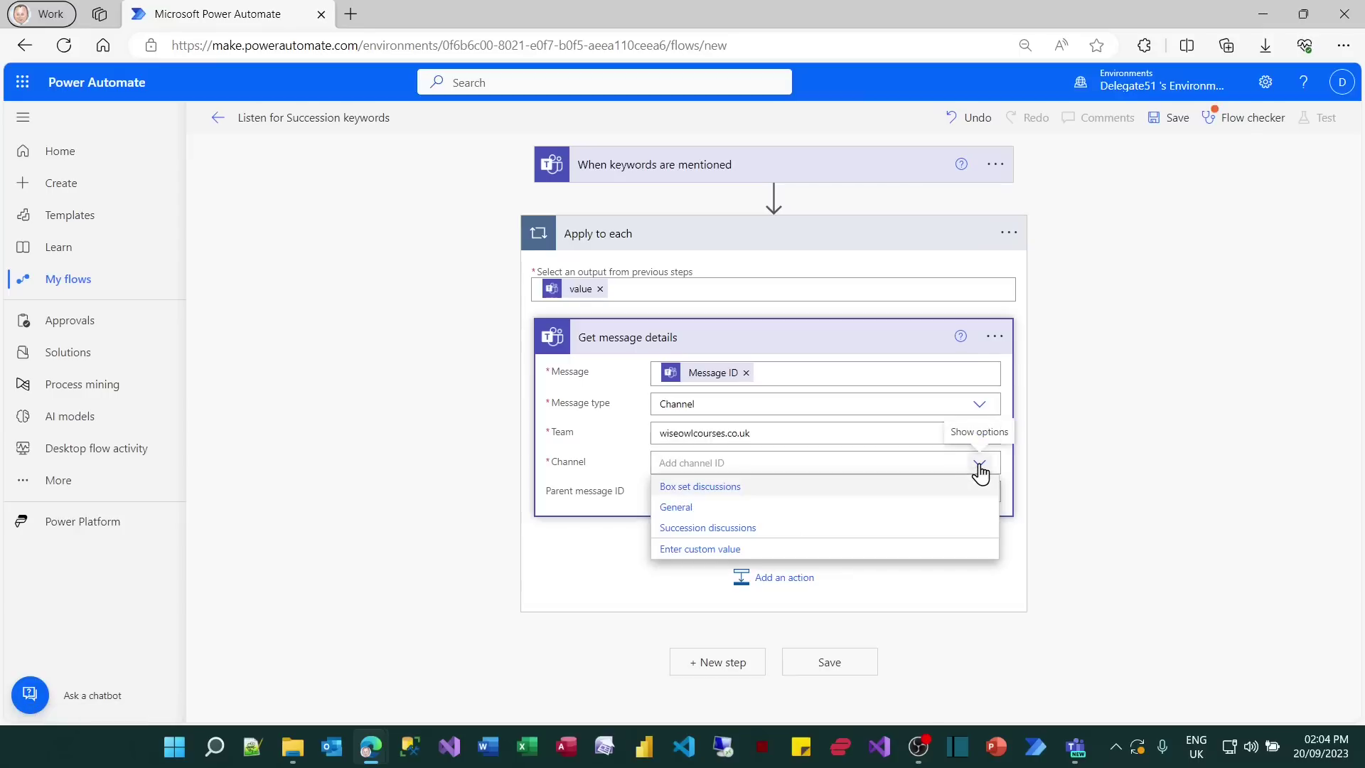
pyautogui.click(731, 487)
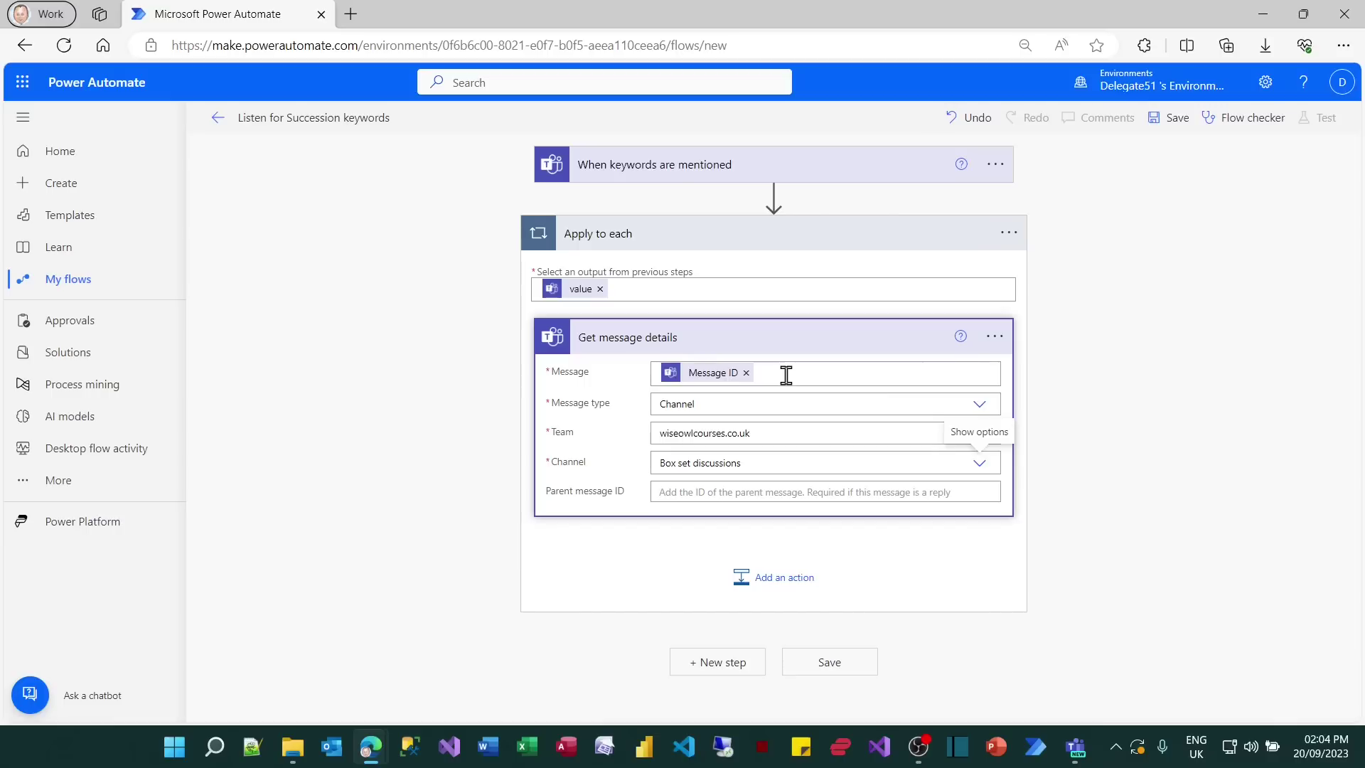
# - Fill Parent message ID with the trigger's 'Reply to message ID' dynamic content
pyautogui.click(781, 493)
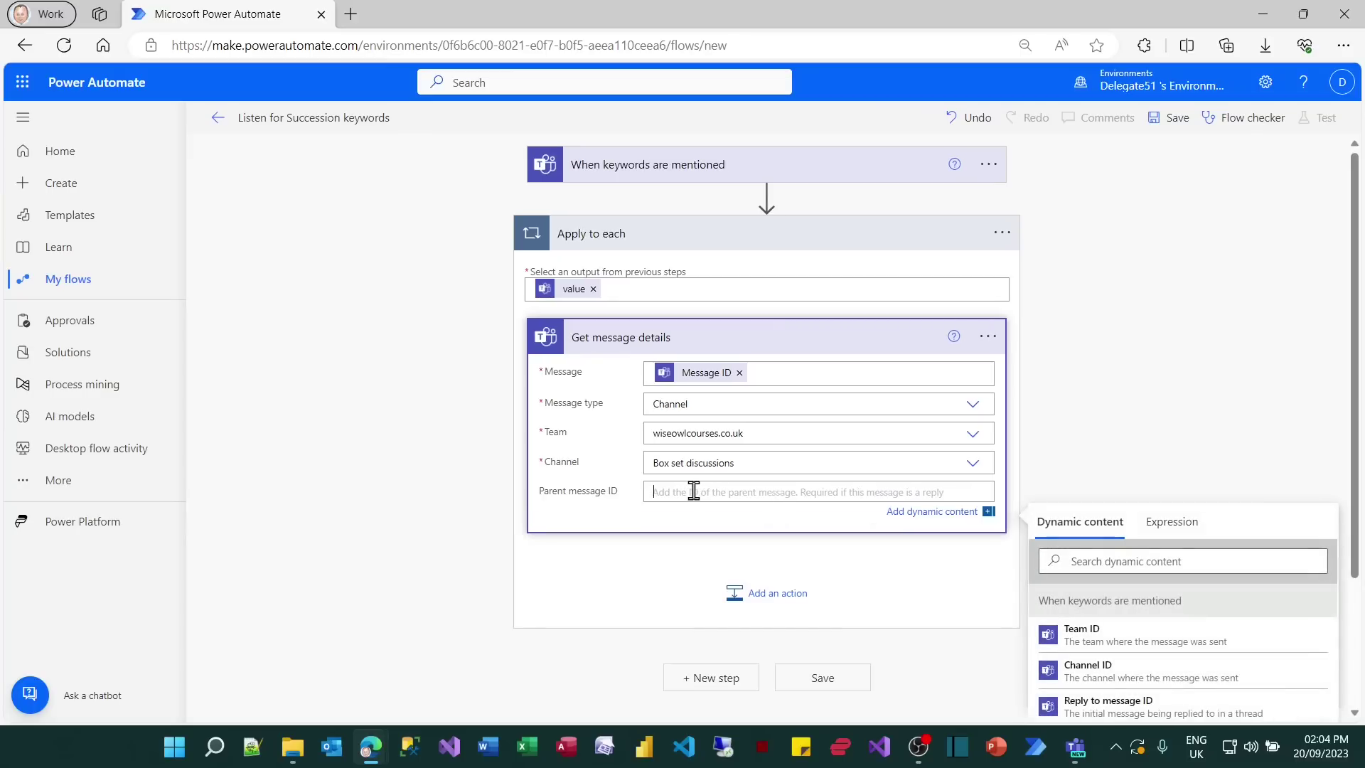
pyautogui.scroll(-1, 1130, 637)
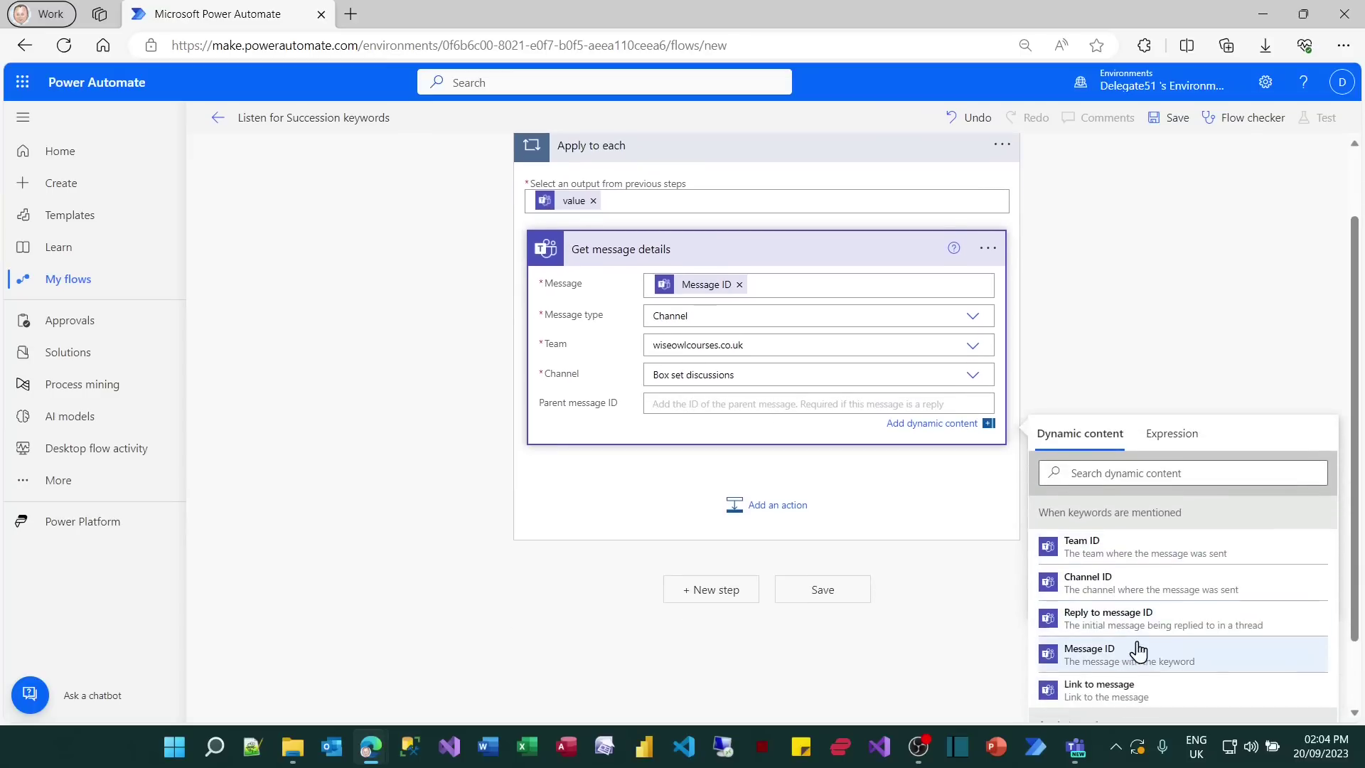
pyautogui.click(1144, 629)
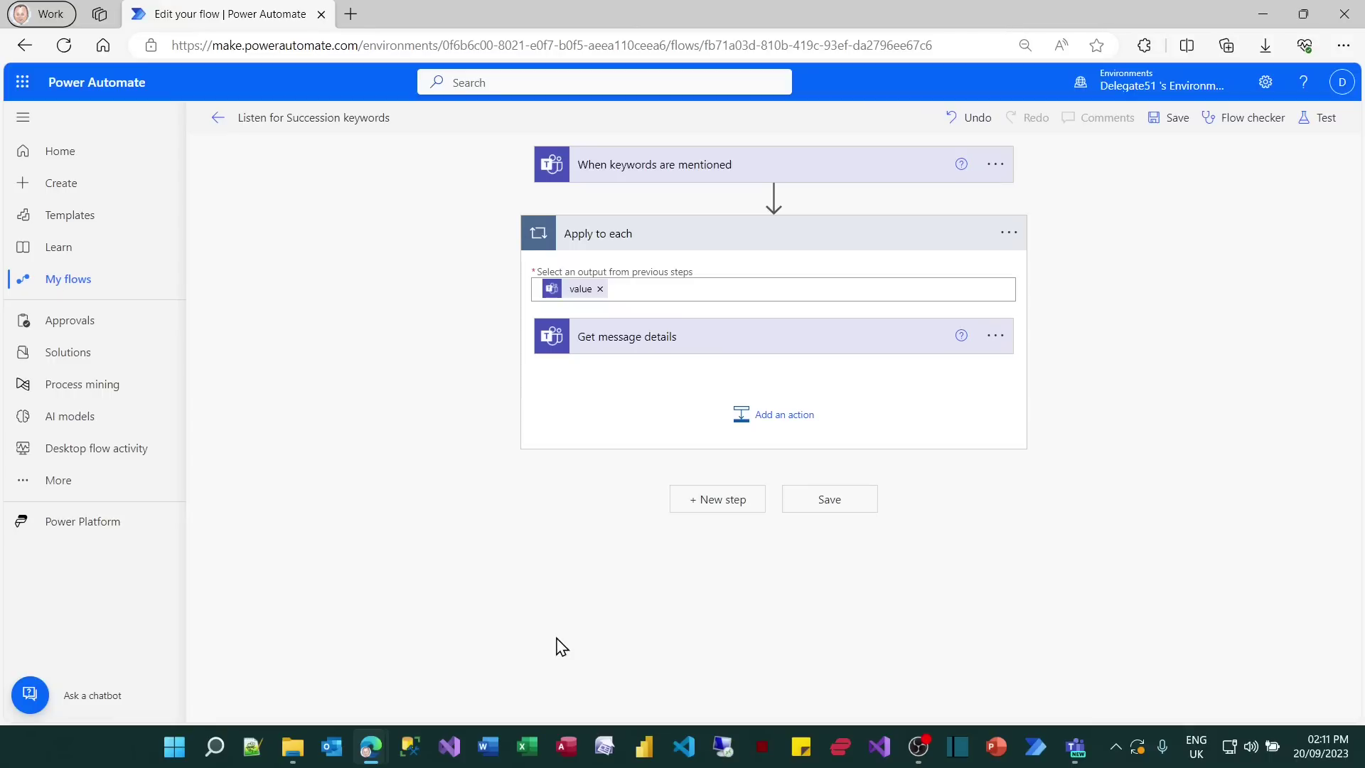
# - Reply 'What about the one with Shiv and Roman in?' in Box set discussions, then open Succession discussions
pyautogui.click(1081, 754)
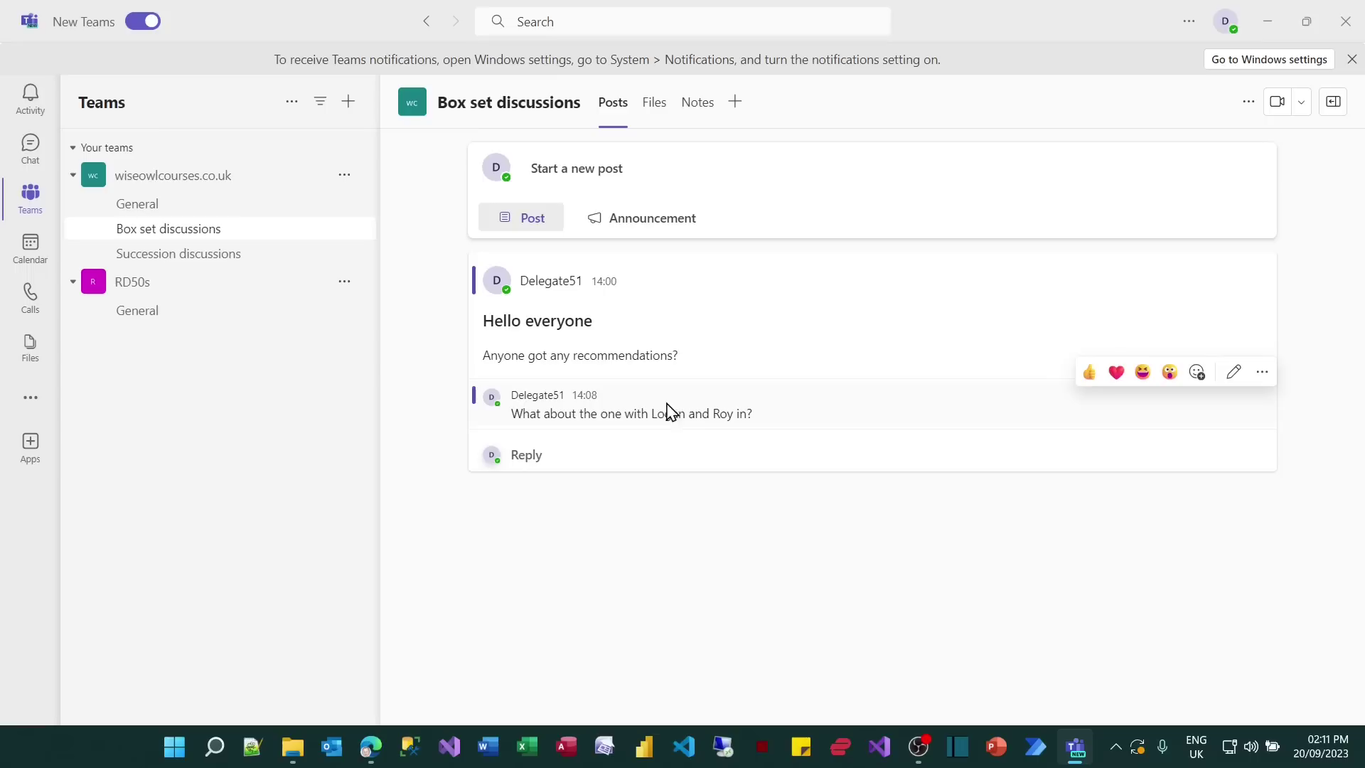
pyautogui.click(524, 459)
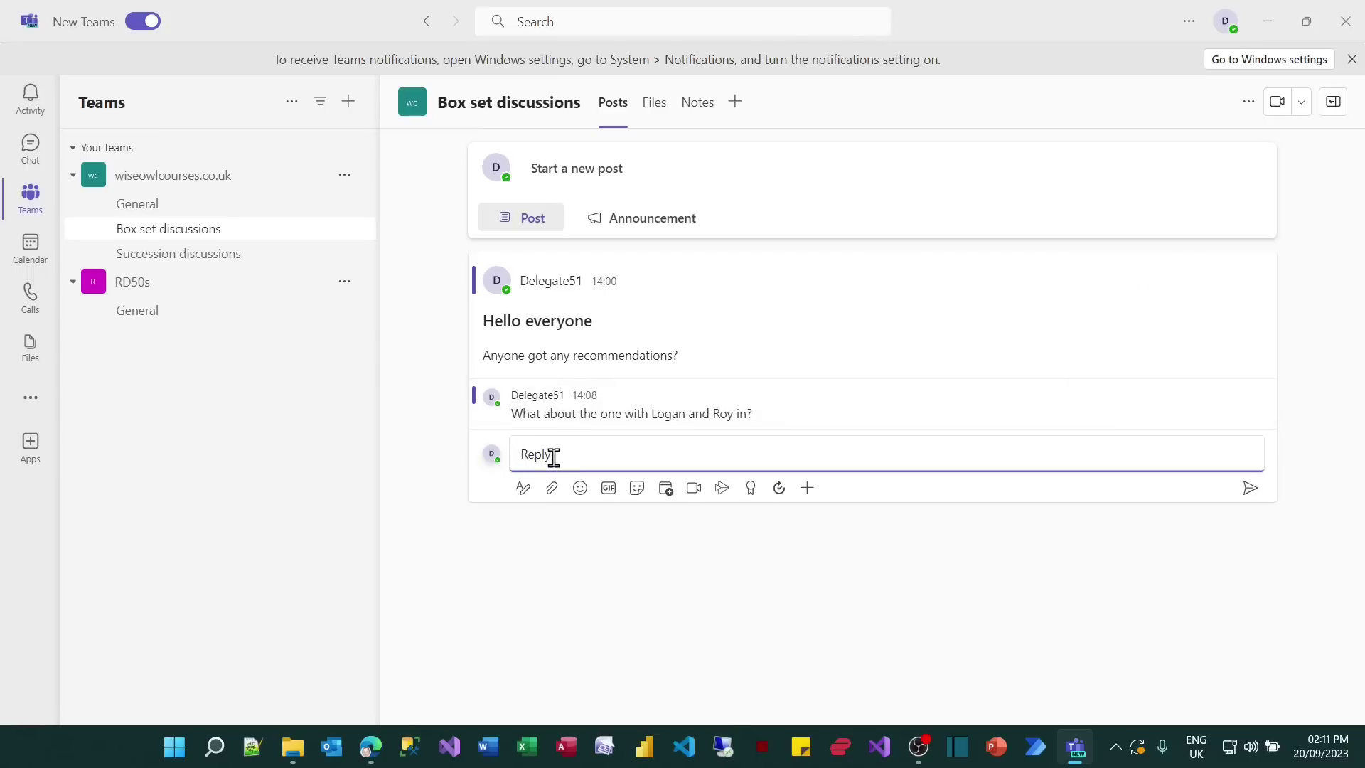
pyautogui.write('What about the one with Shi')
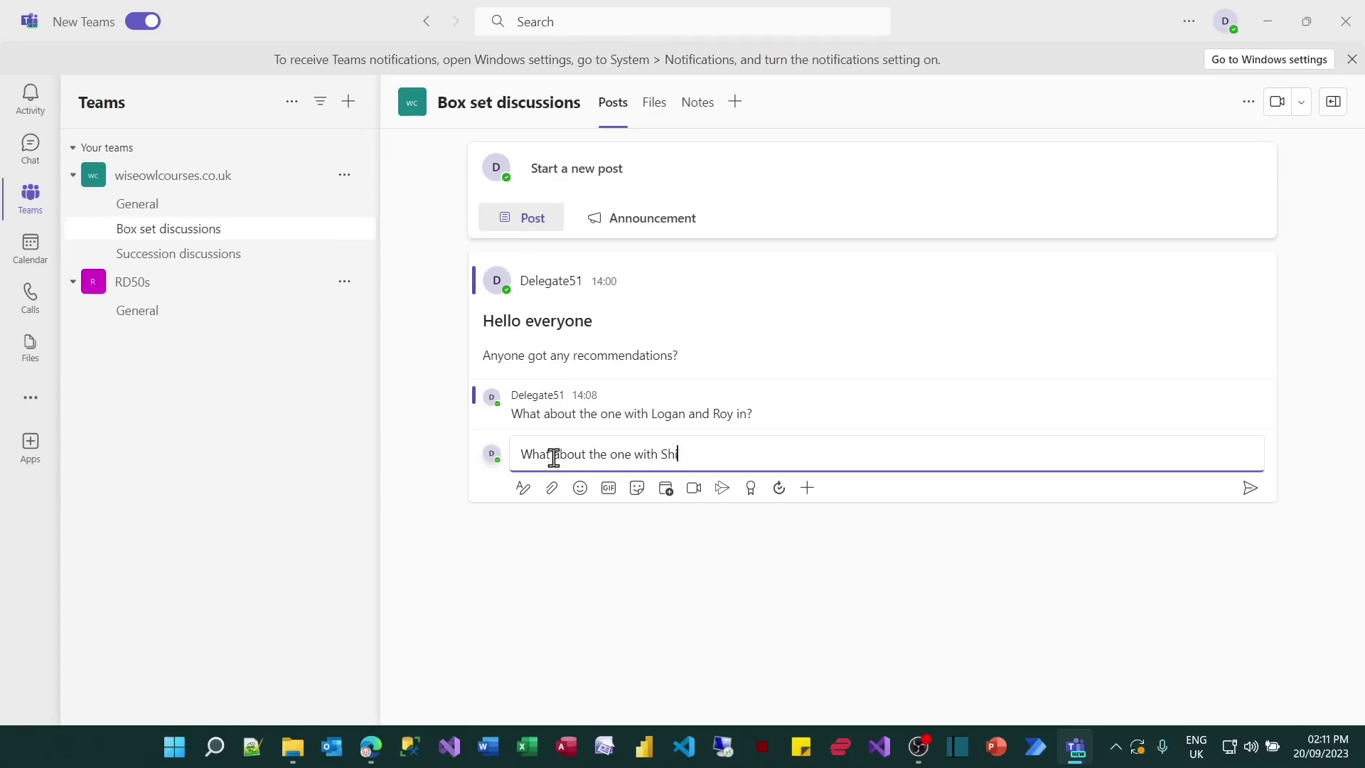
pyautogui.write('v and Roman in?')
pyautogui.click(1249, 489)
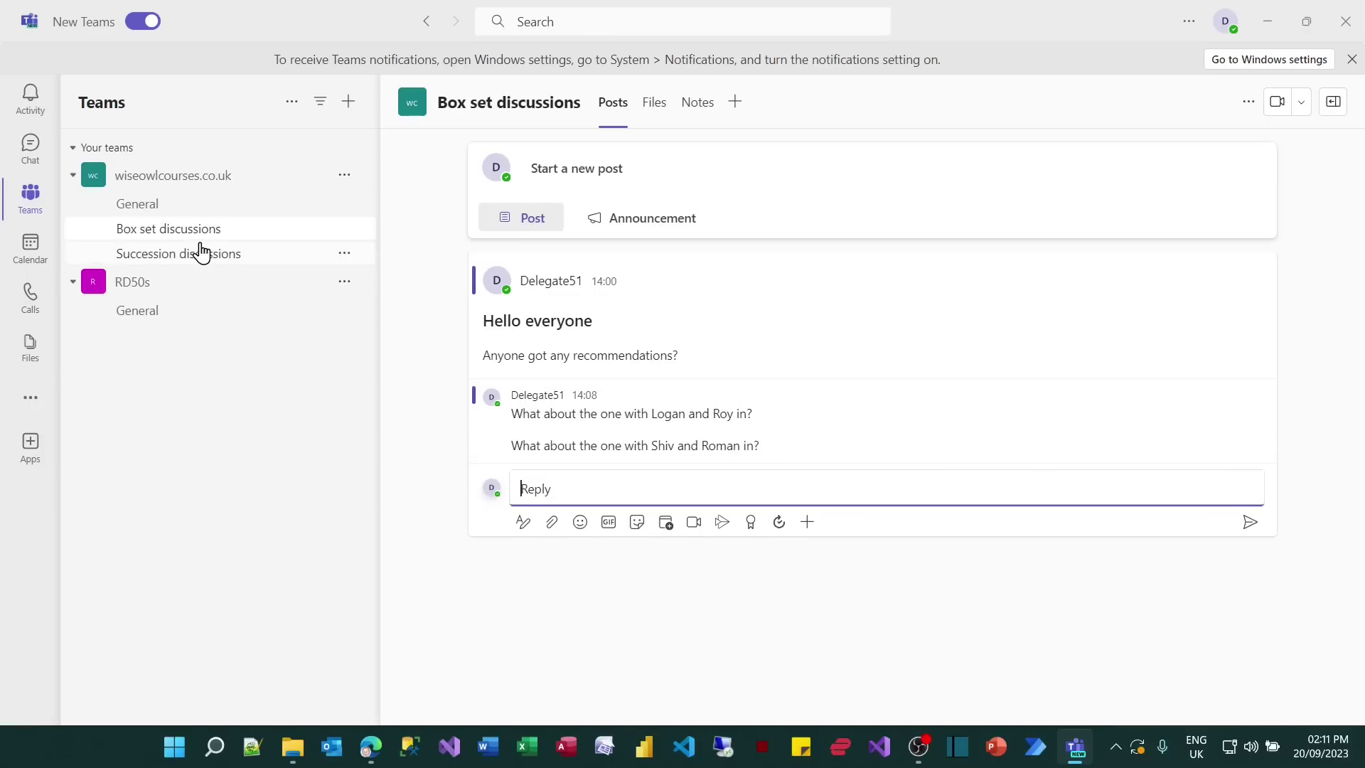
pyautogui.click(197, 267)
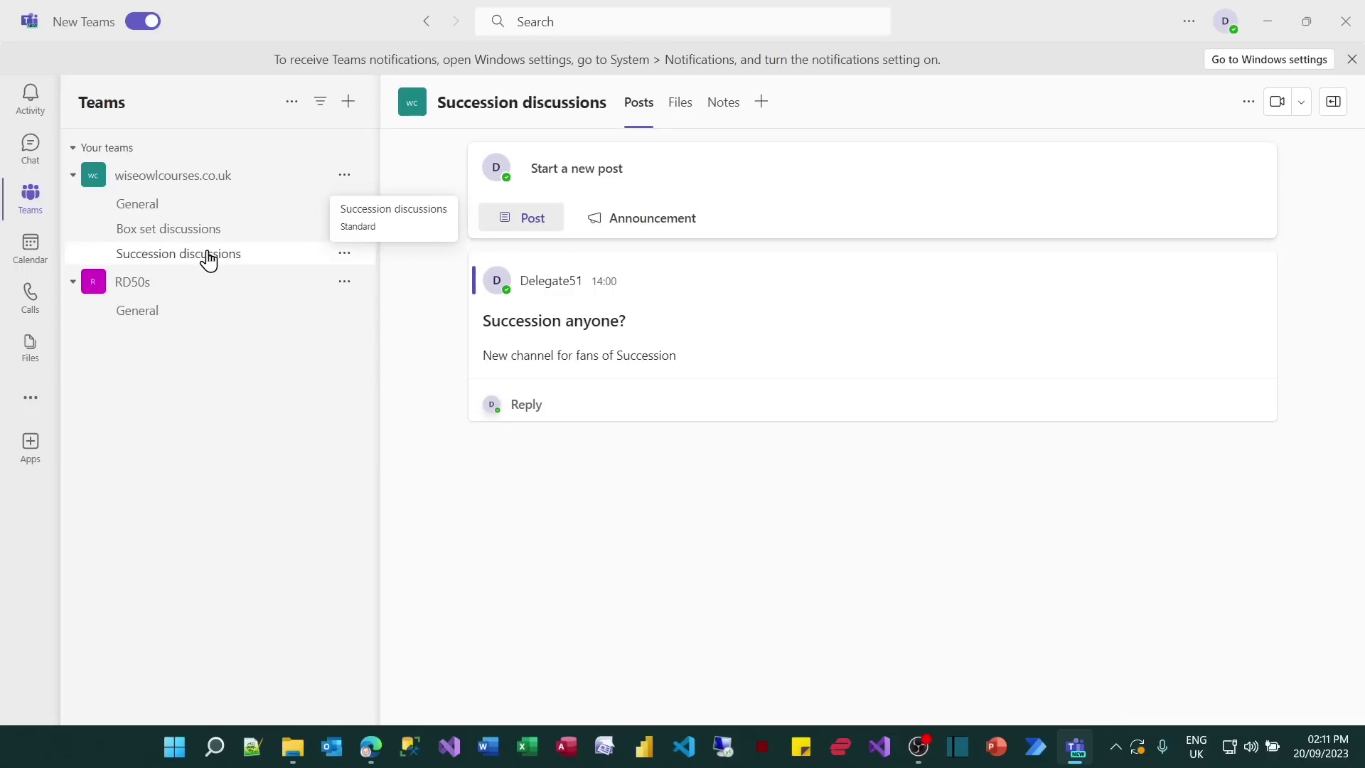
# - Open the flow's most recent run and expand Apply to each to reveal Get message details
pyautogui.moveTo(371, 746)
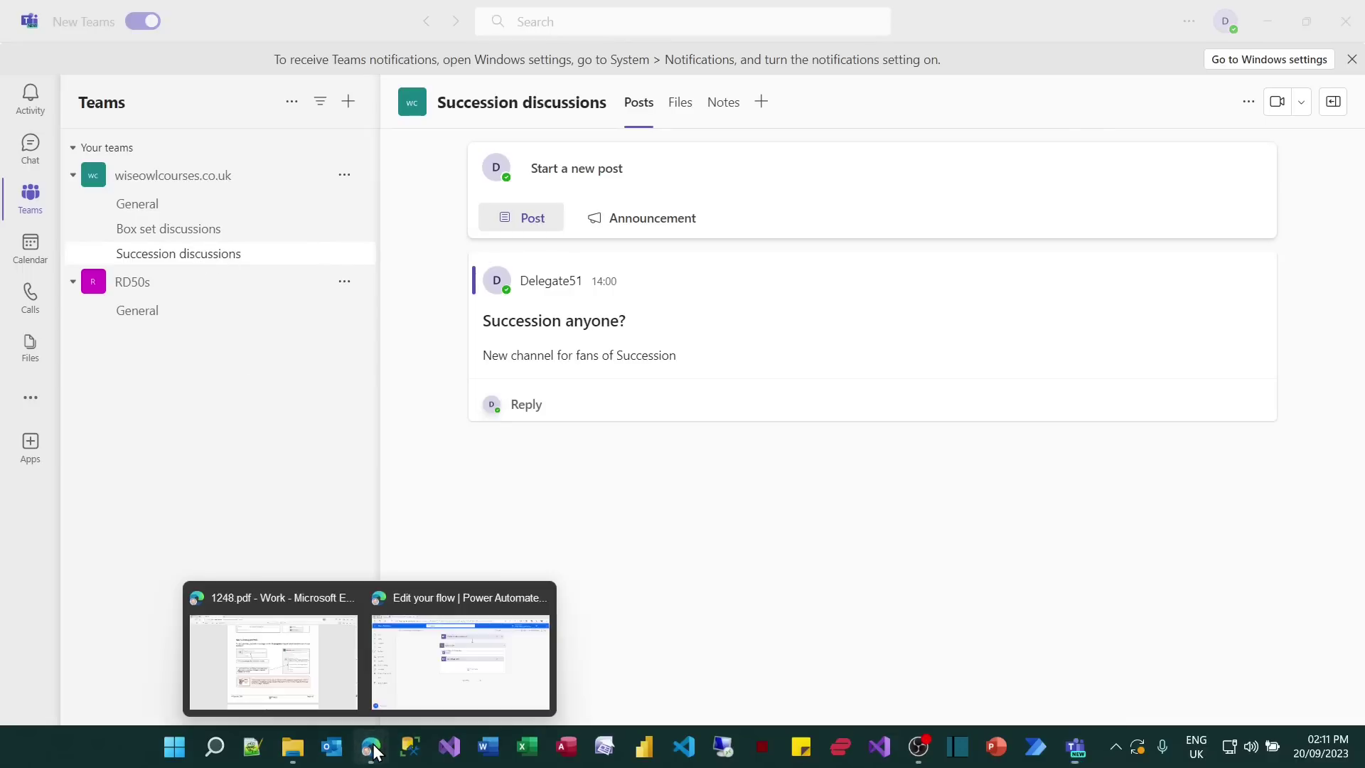
pyautogui.click(463, 685)
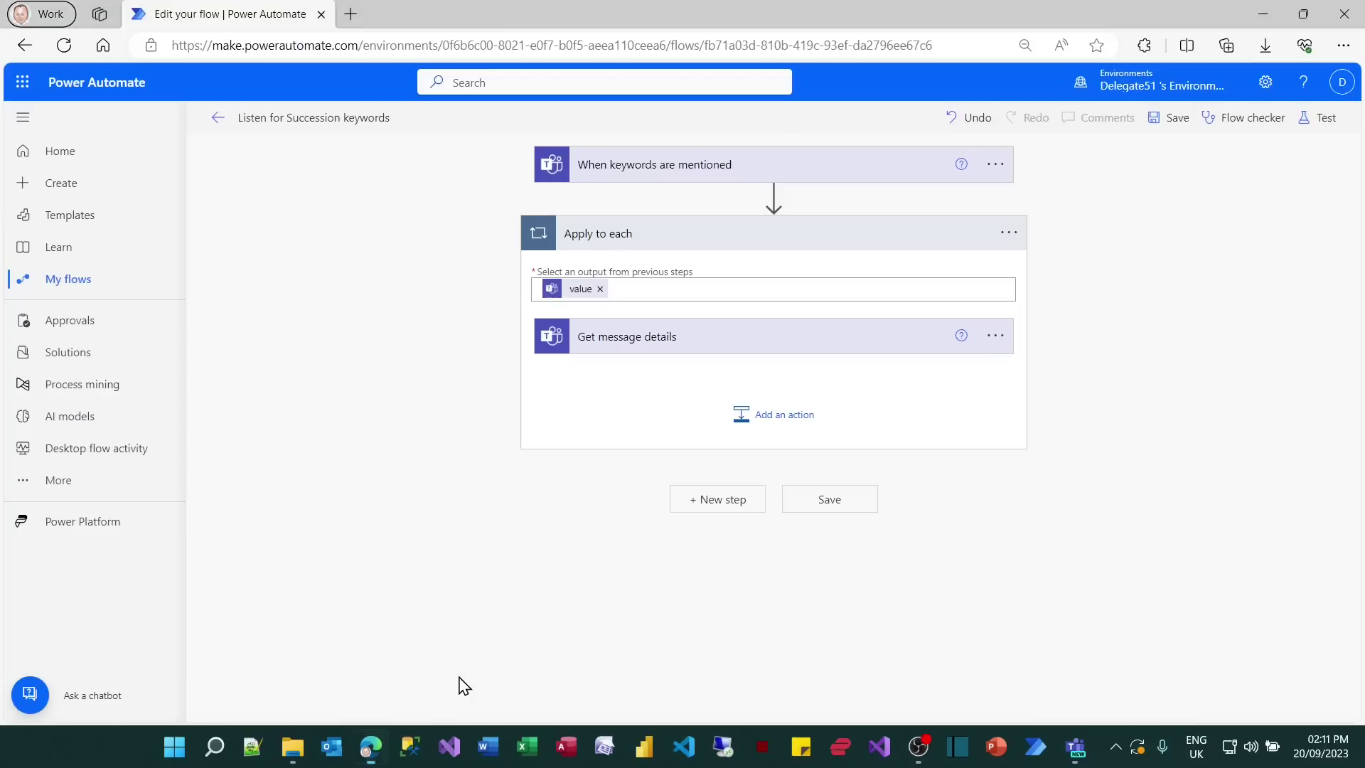
pyautogui.click(217, 118)
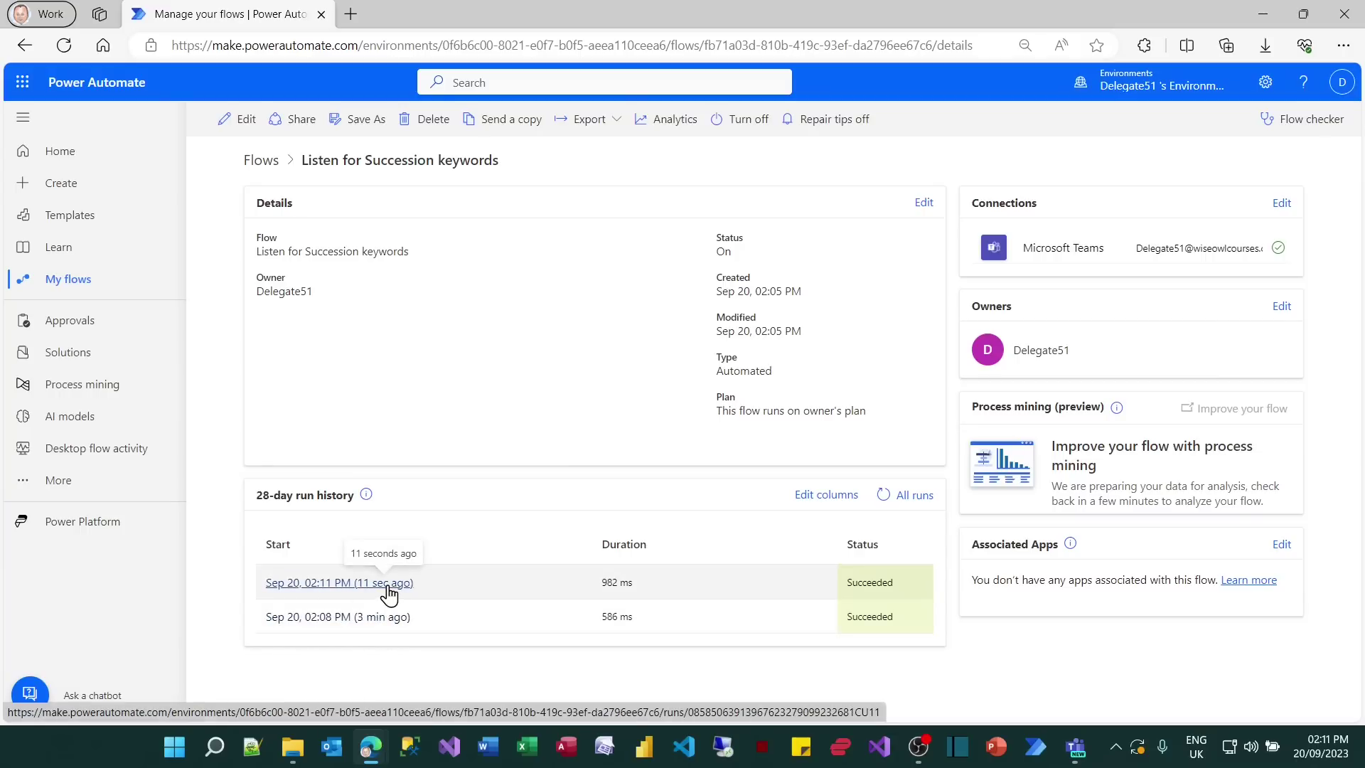
pyautogui.click(388, 589)
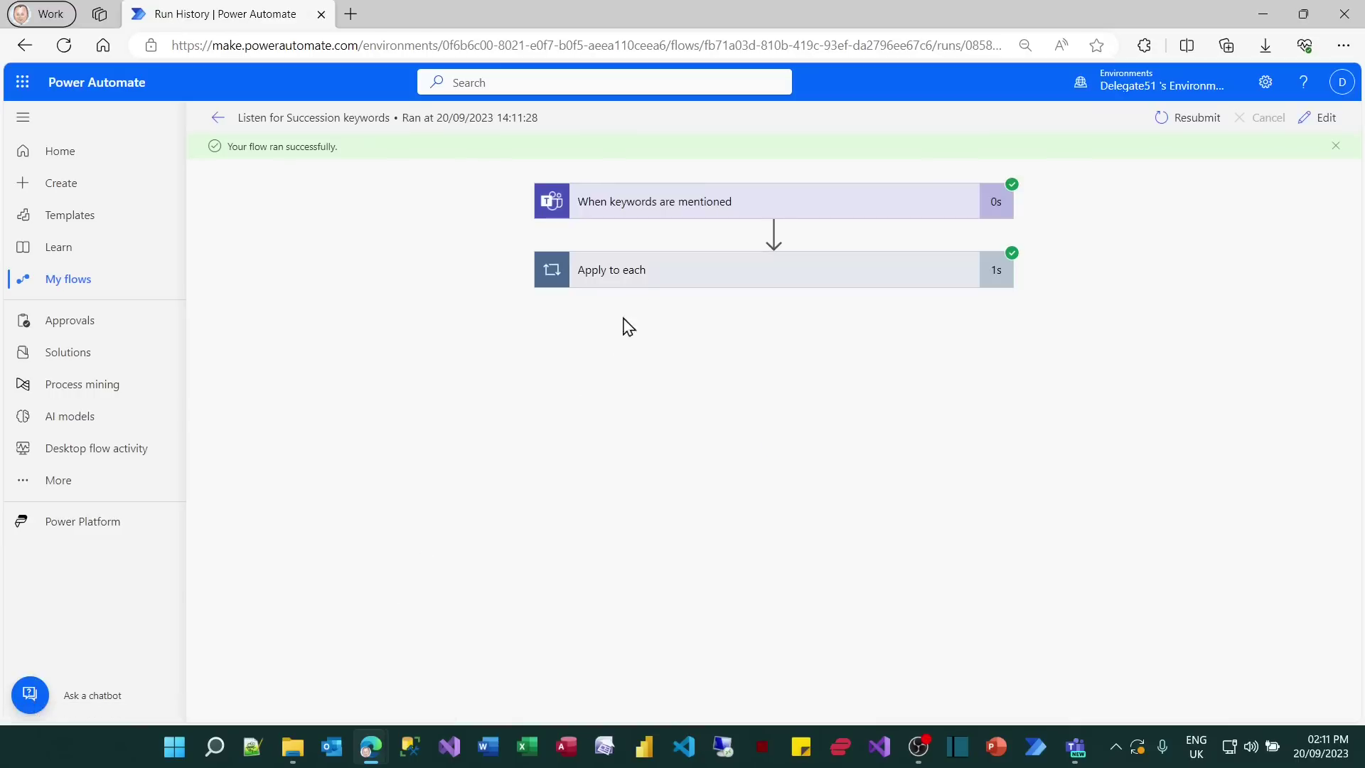
pyautogui.click(638, 270)
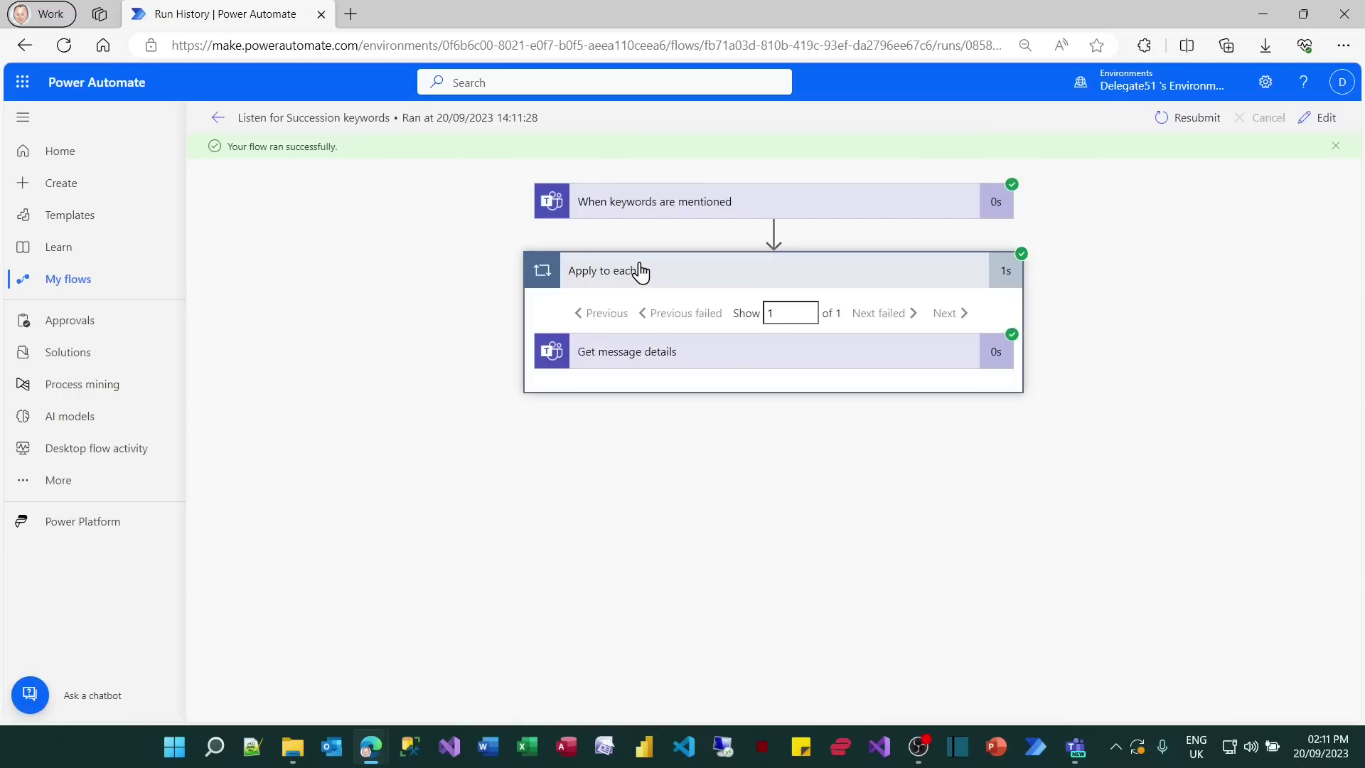
pyautogui.click(650, 352)
# - Inspect the raw JSON output of Get message details, noting the content is HTML, then close it
pyautogui.scroll(-2, 741, 552)
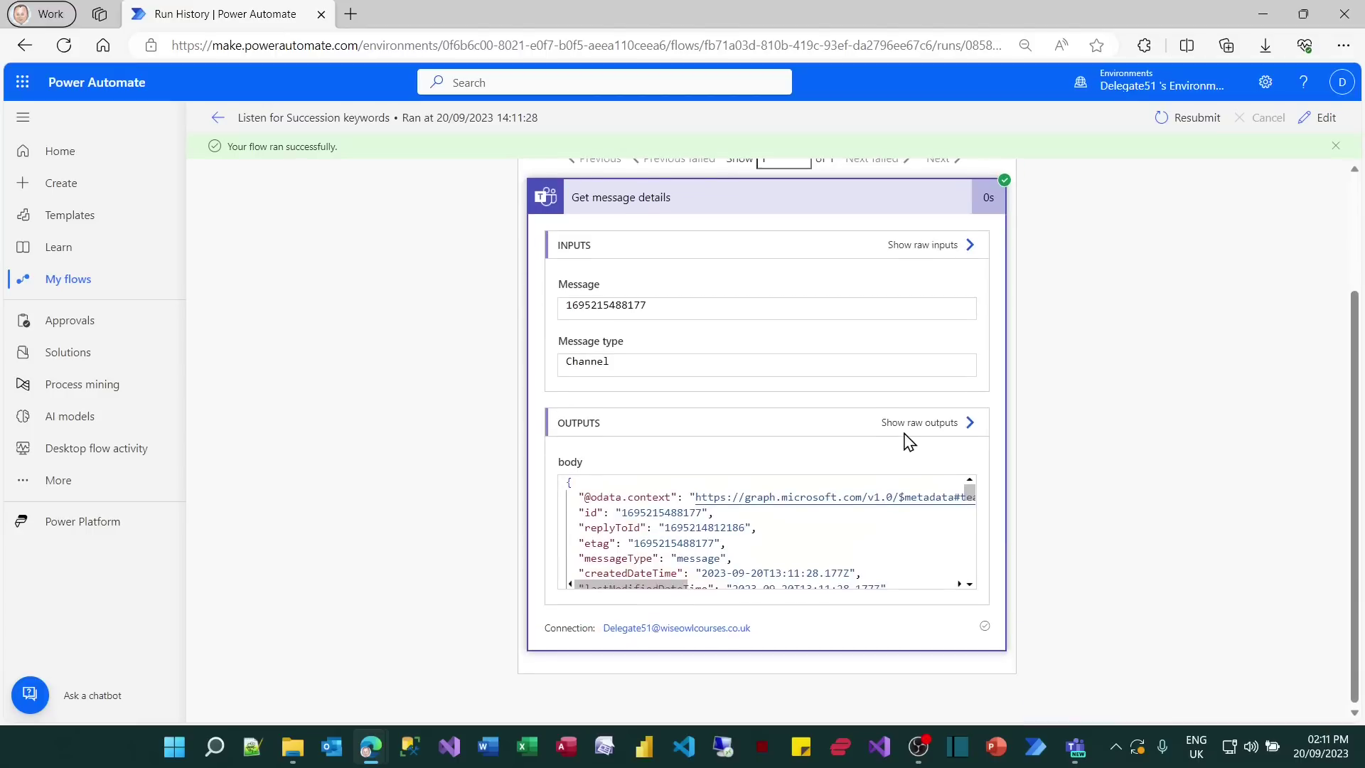
pyautogui.click(920, 423)
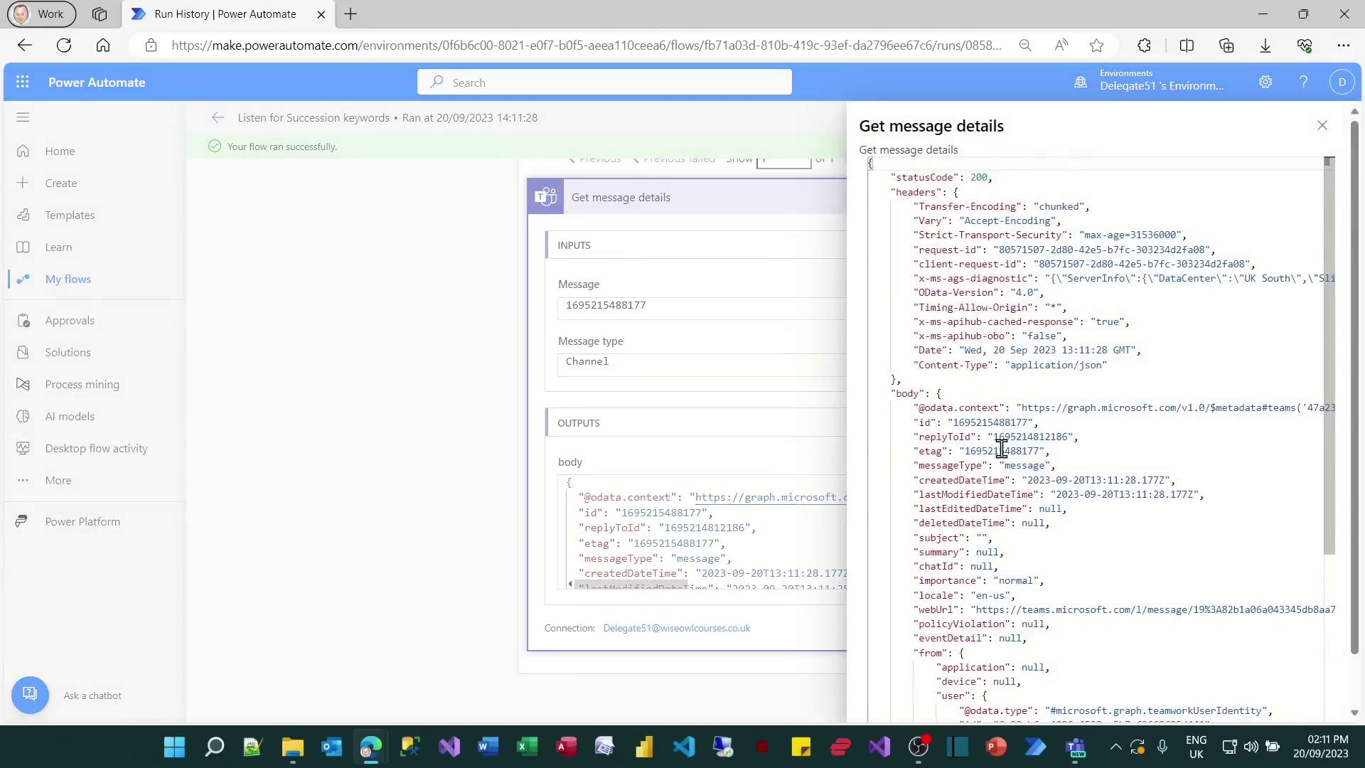
pyautogui.scroll(-2, 1092, 478)
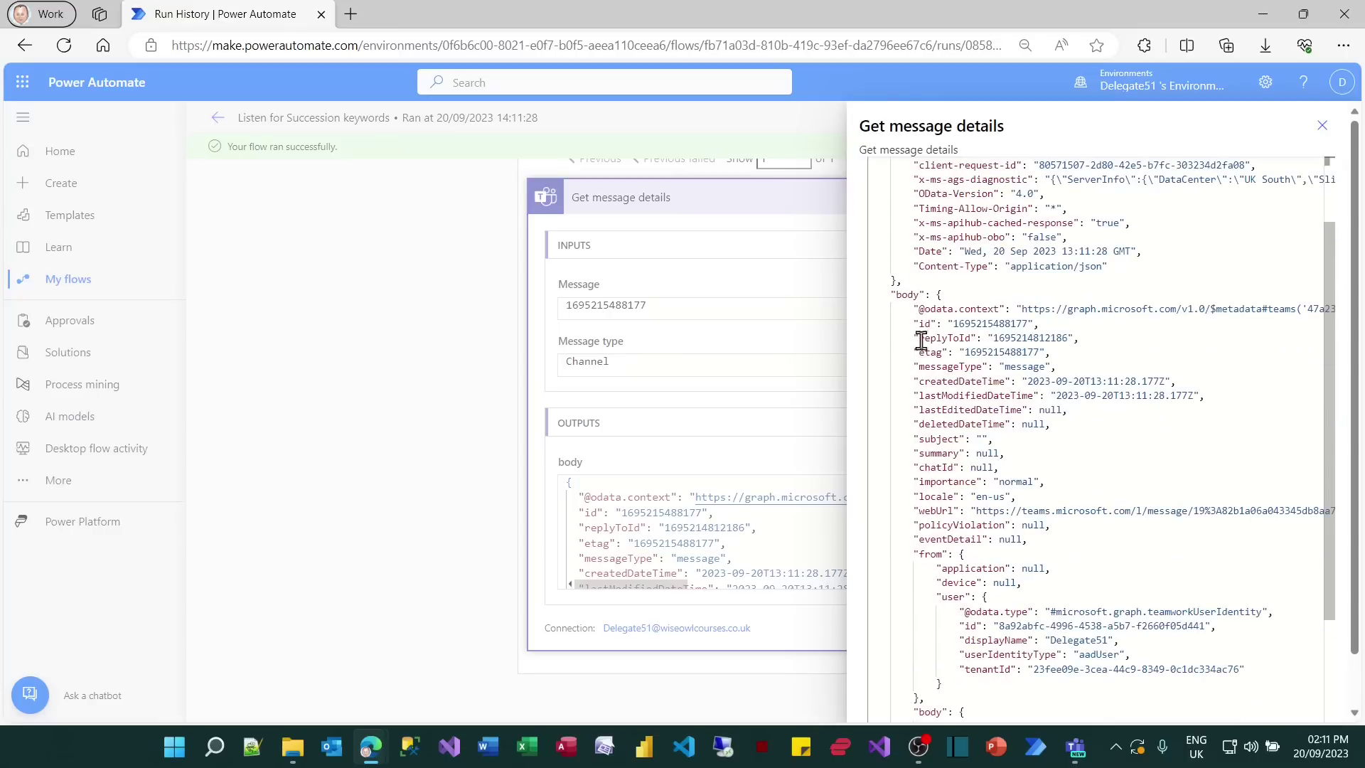
pyautogui.moveTo(882, 281); pyautogui.dragTo(952, 317)
pyautogui.scroll(-3, 975, 356)
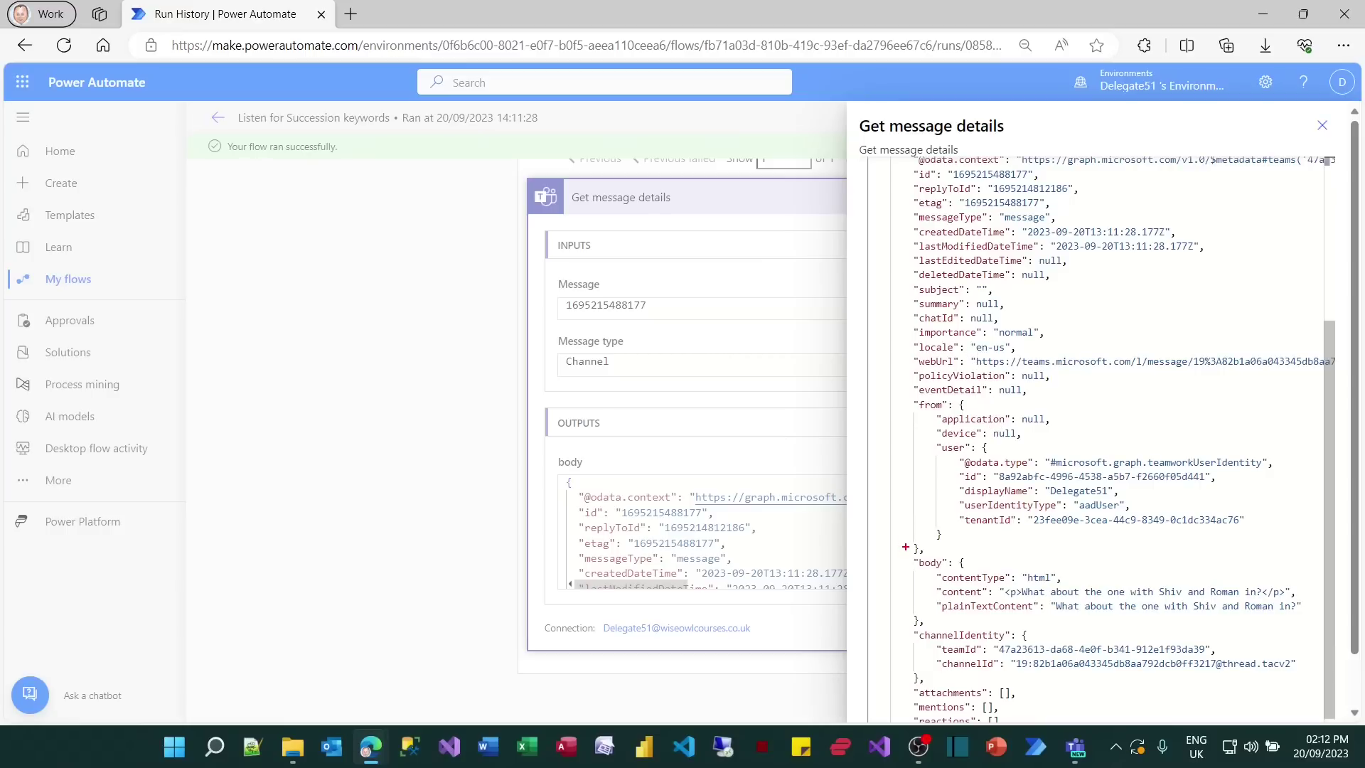
pyautogui.moveTo(905, 547)
pyautogui.mouseDown()
pyautogui.moveTo(982, 579)
pyautogui.moveTo(1047, 539)
pyautogui.mouseUp()
pyautogui.press('Escape')
pyautogui.press('Escape')
pyautogui.moveTo(928, 581); pyautogui.dragTo(1308, 603)
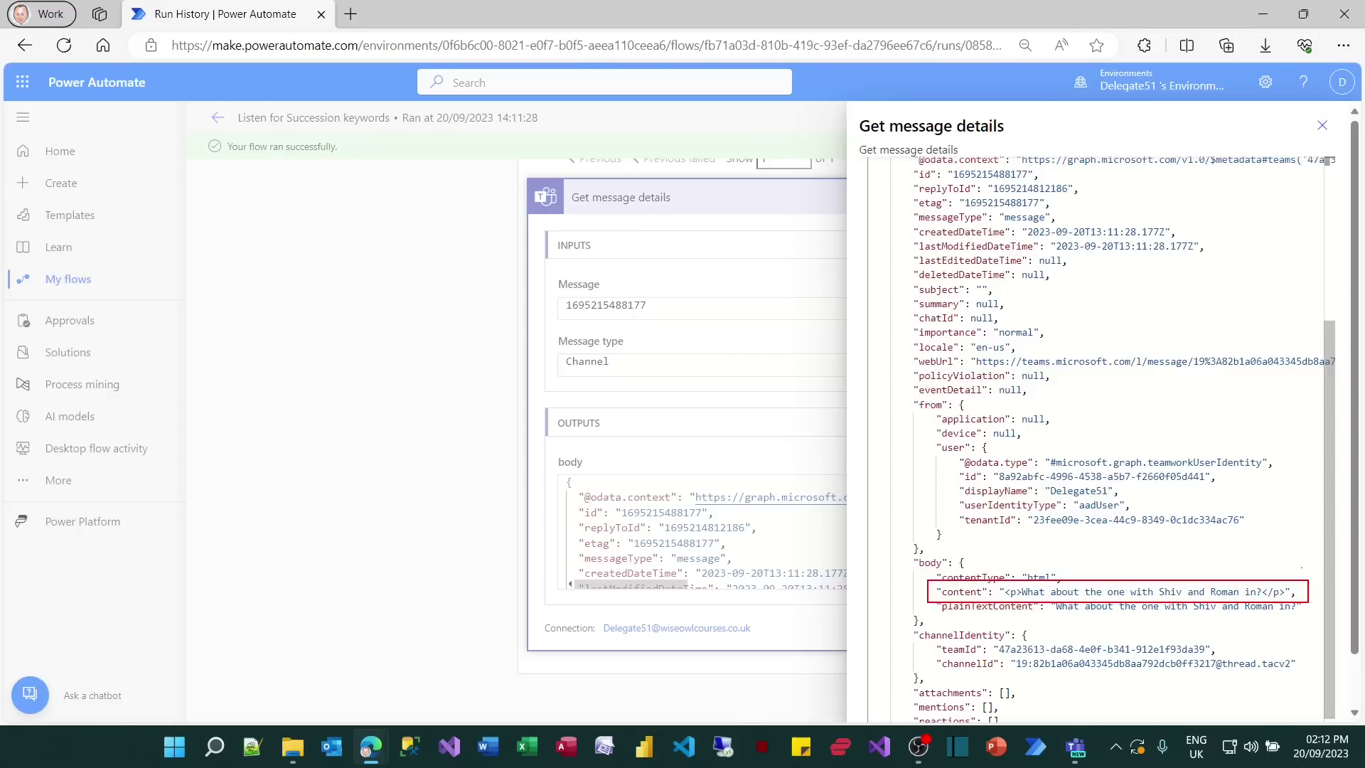
pyautogui.press('Escape')
pyautogui.click(1323, 125)
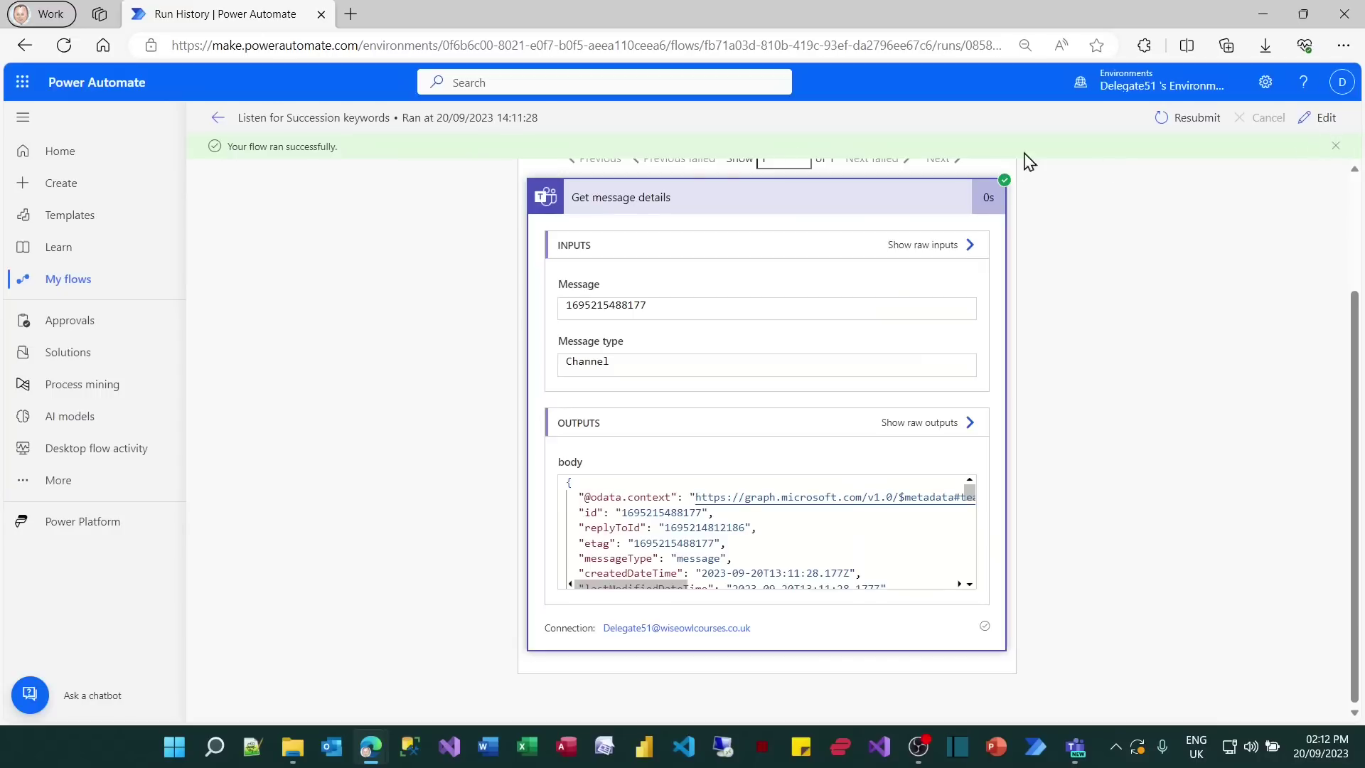
# - Reopen the flow for editing and insert a Compose (Data Operation) action inside the Apply to each loop
pyautogui.click(219, 119)
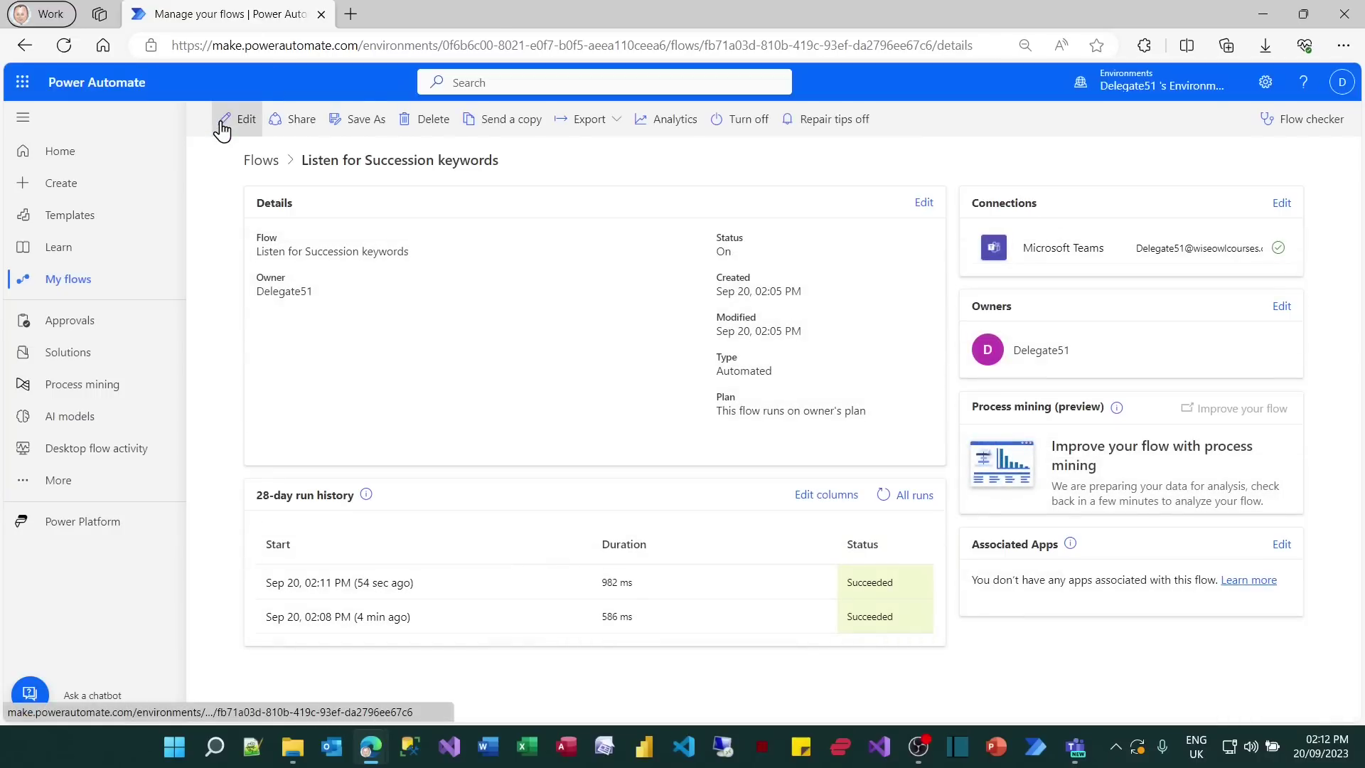
pyautogui.click(229, 123)
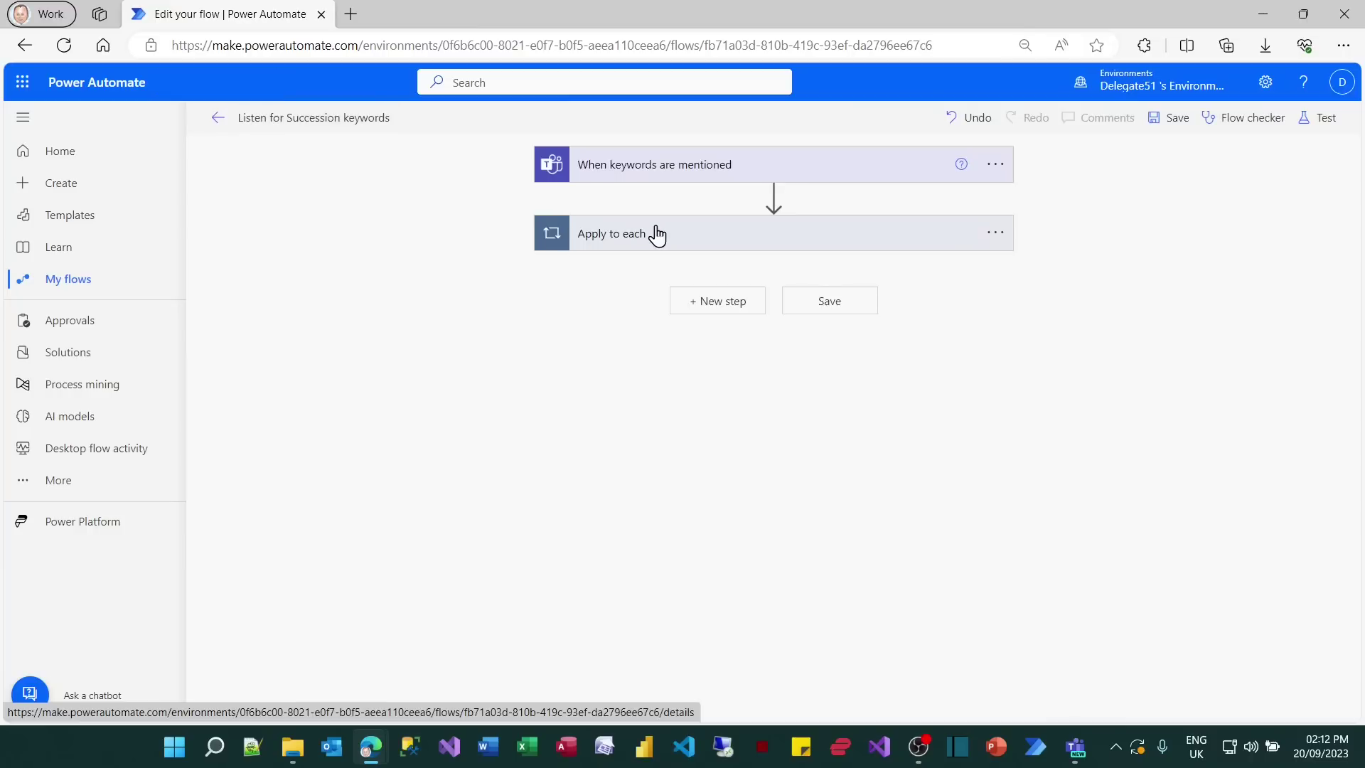
pyautogui.click(657, 236)
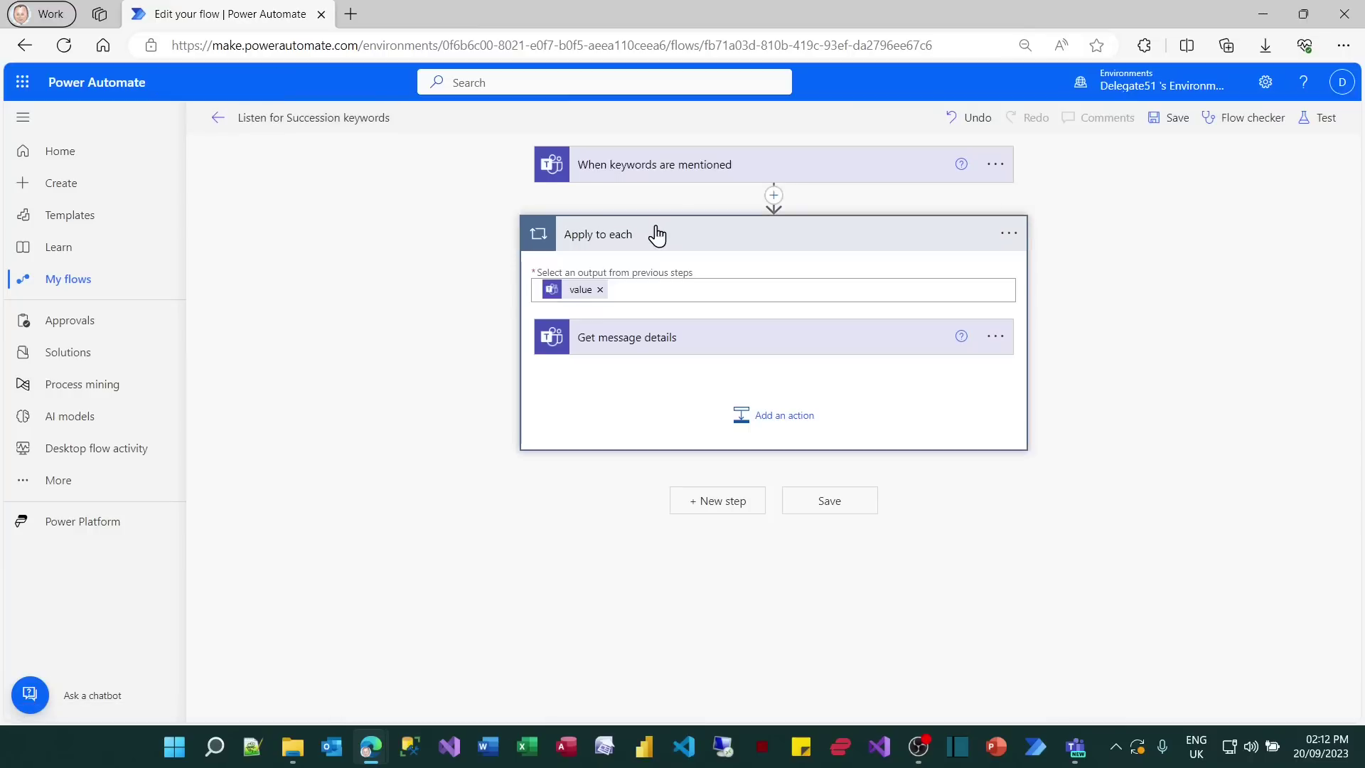
pyautogui.click(806, 424)
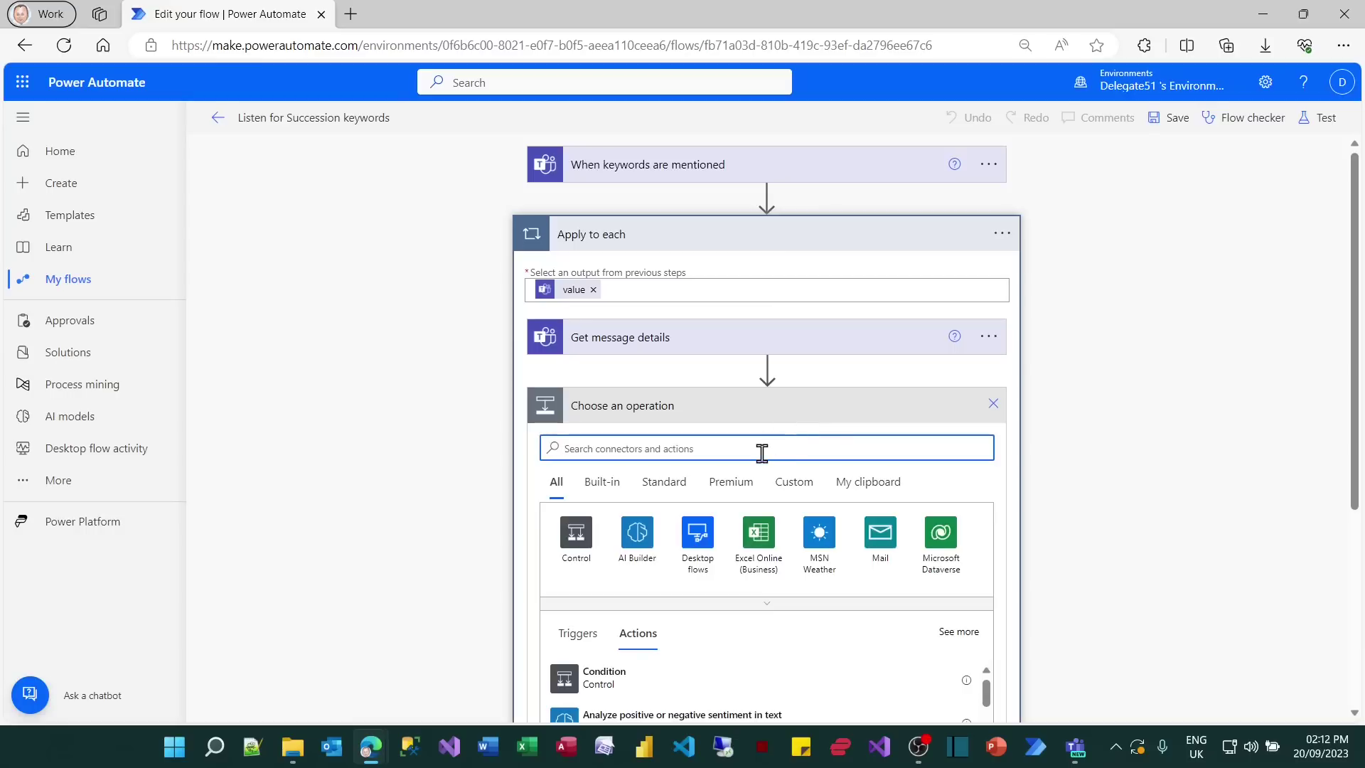
pyautogui.write('compose')
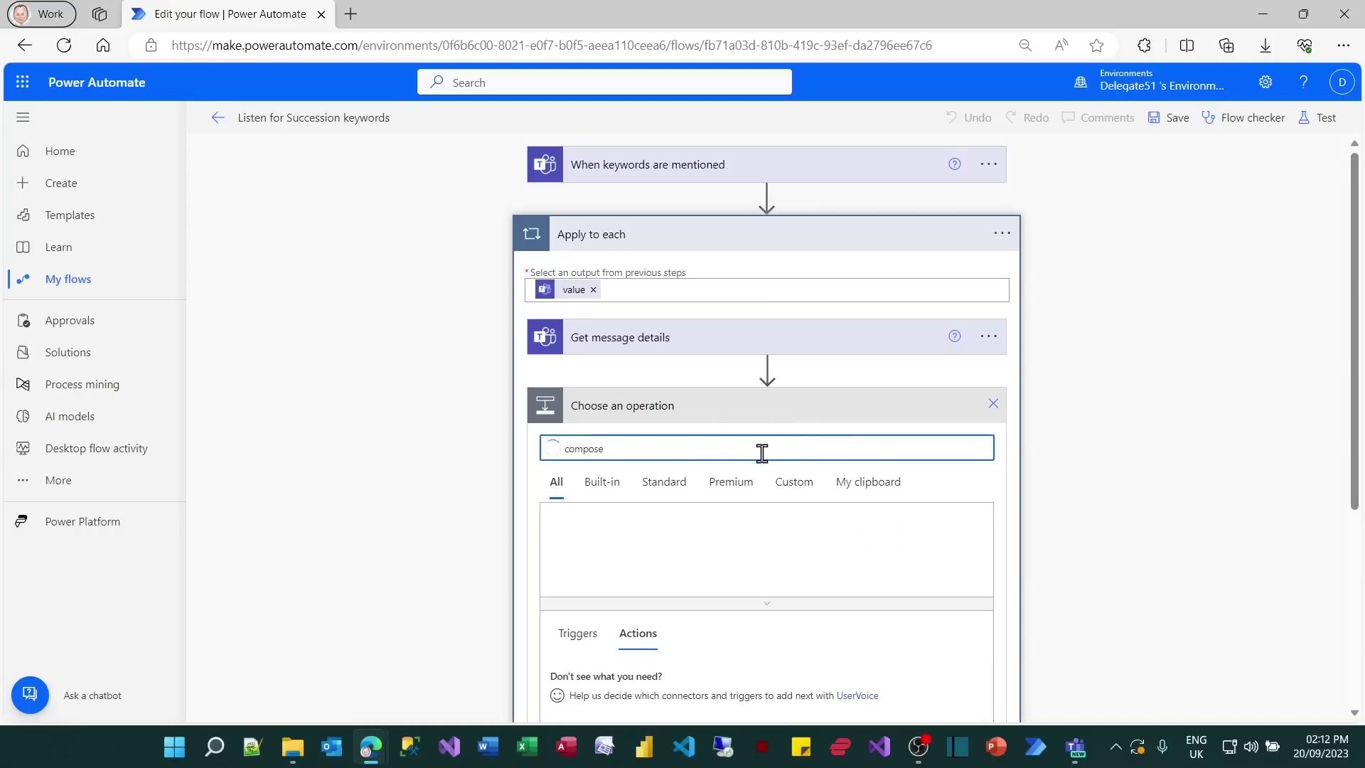
pyautogui.scroll(-3, 763, 453)
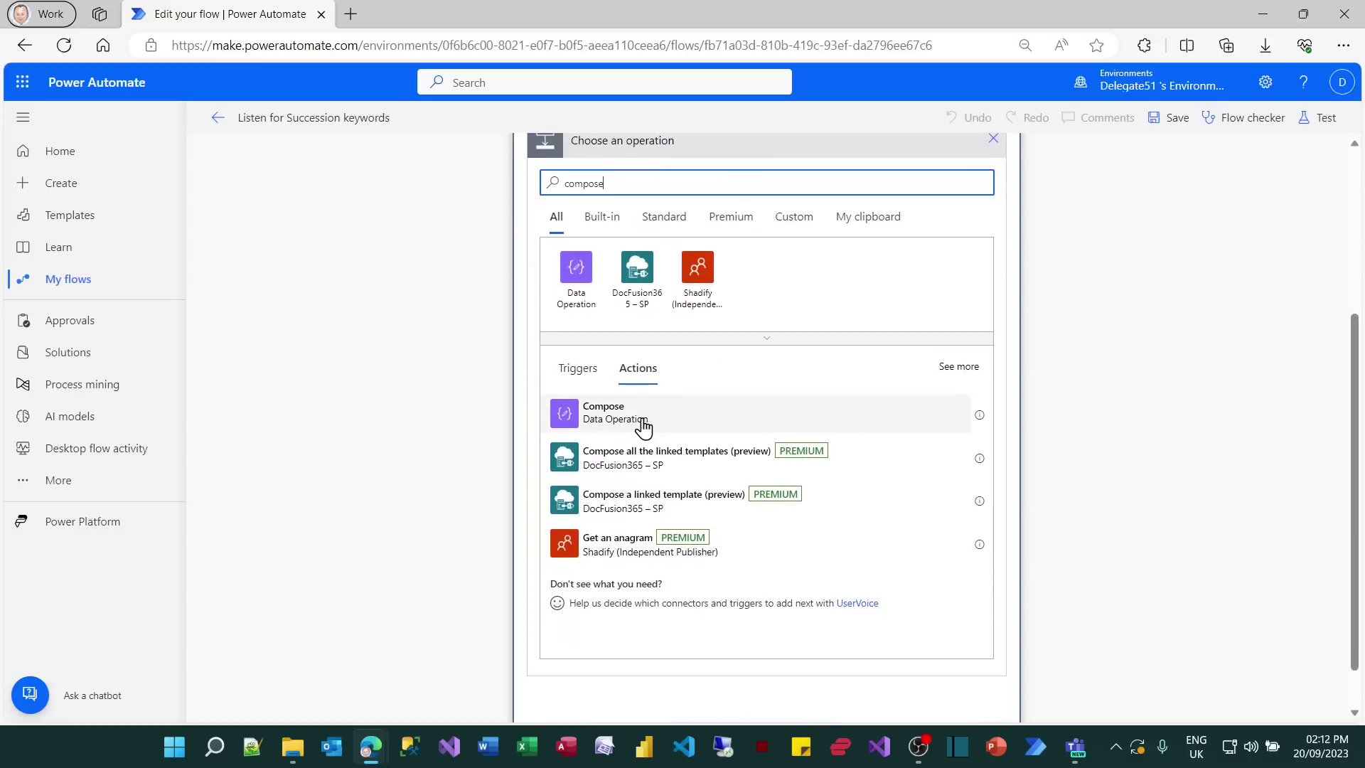
pyautogui.click(644, 425)
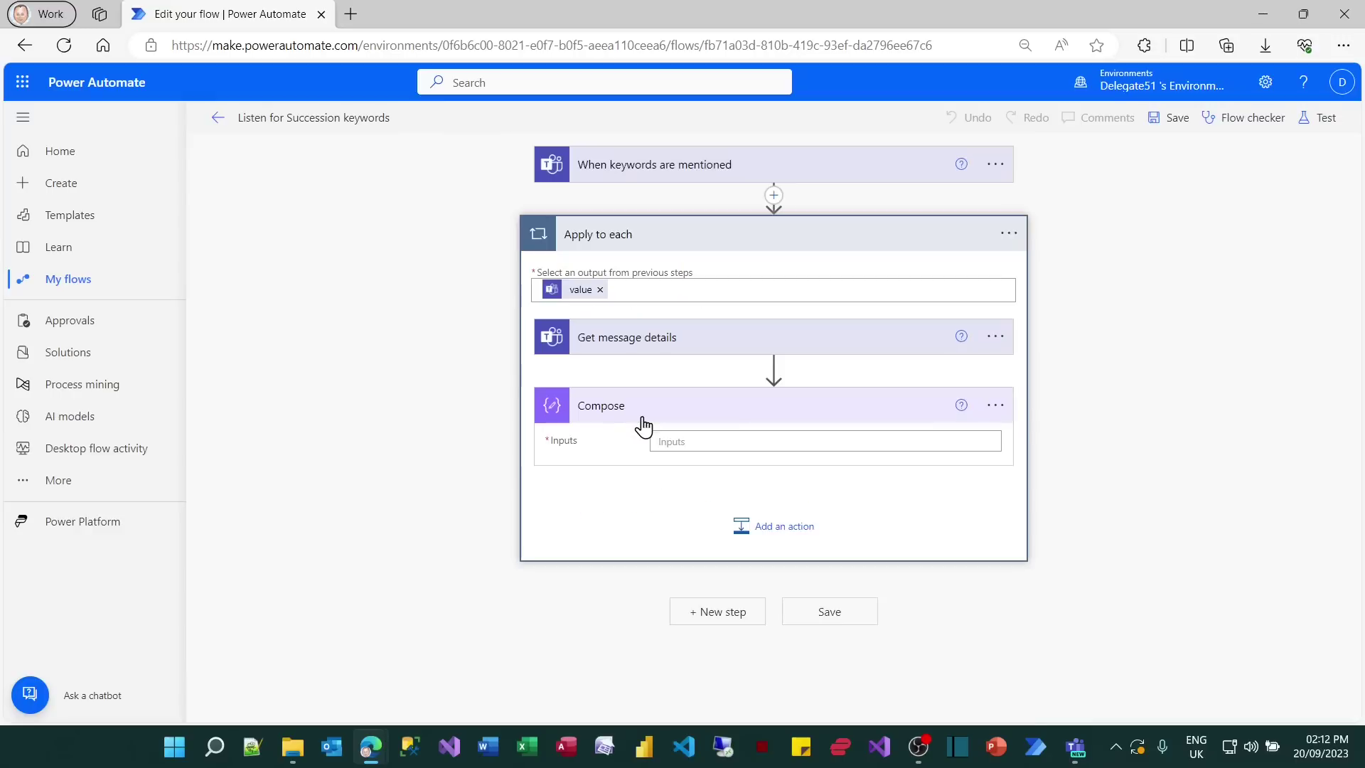
pyautogui.click(697, 436)
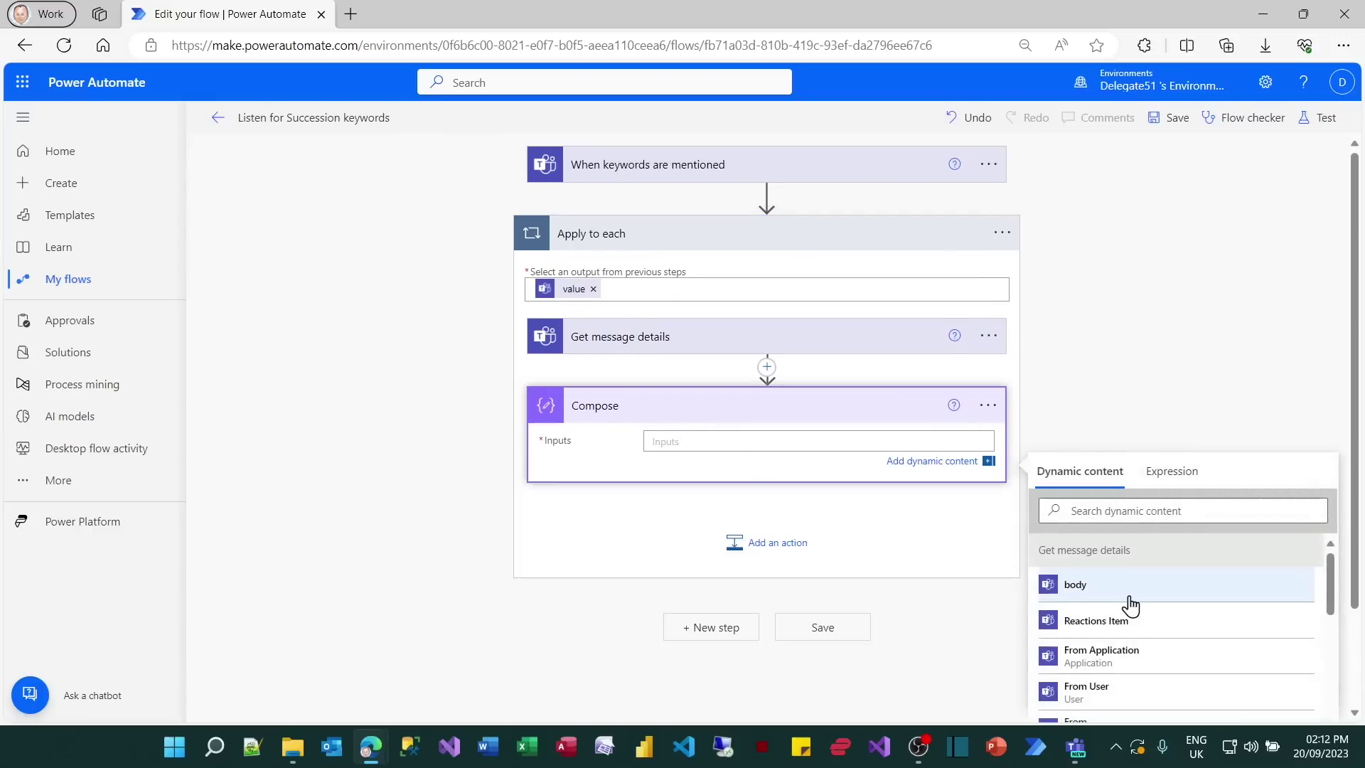
pyautogui.scroll(-10, 1130, 606)
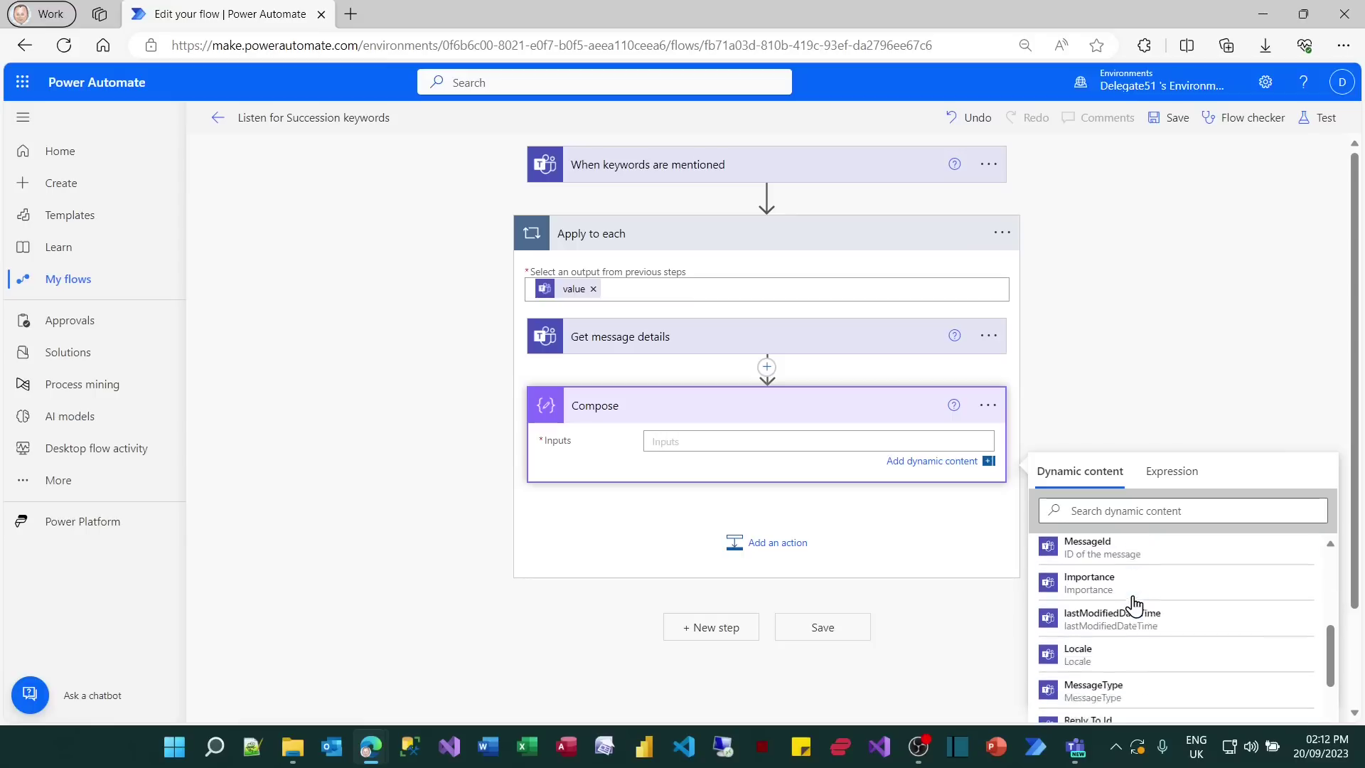
pyautogui.scroll(-10, 1134, 606)
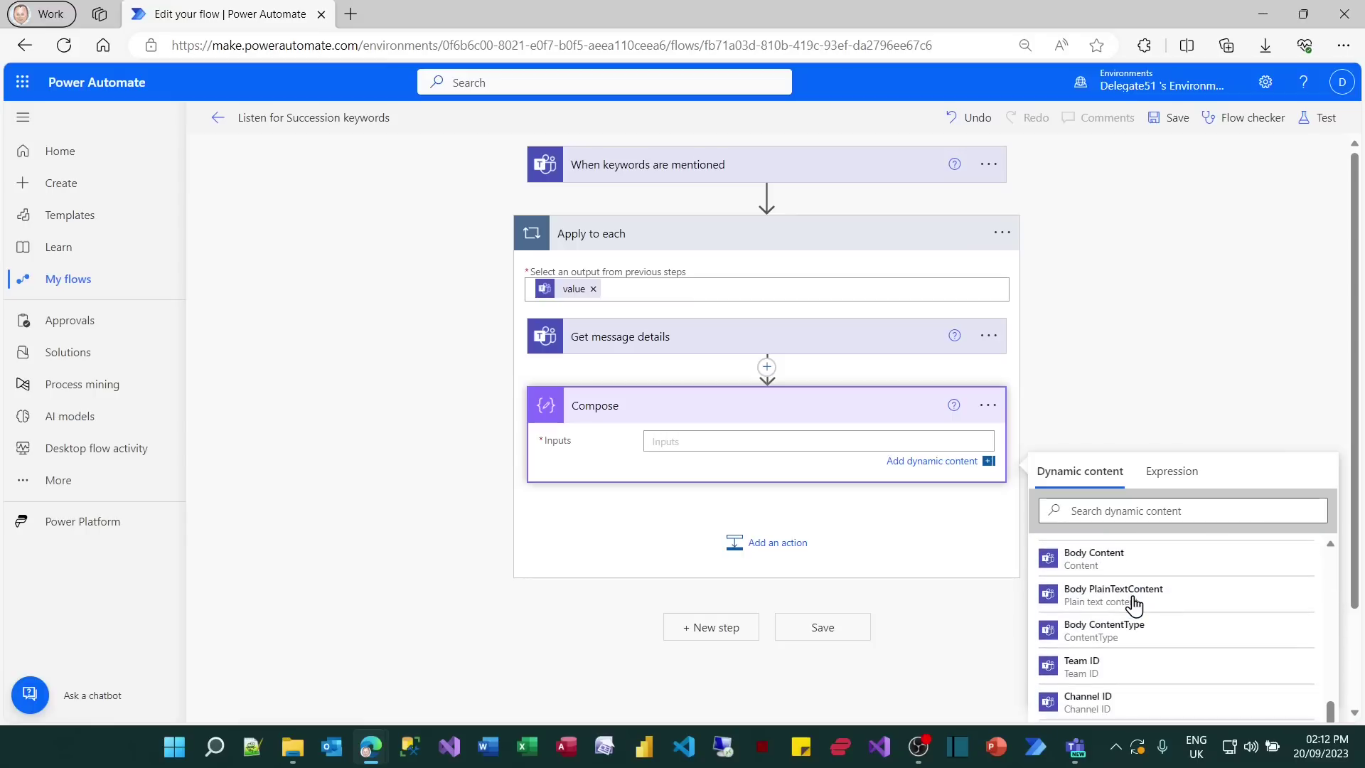
pyautogui.click(1110, 565)
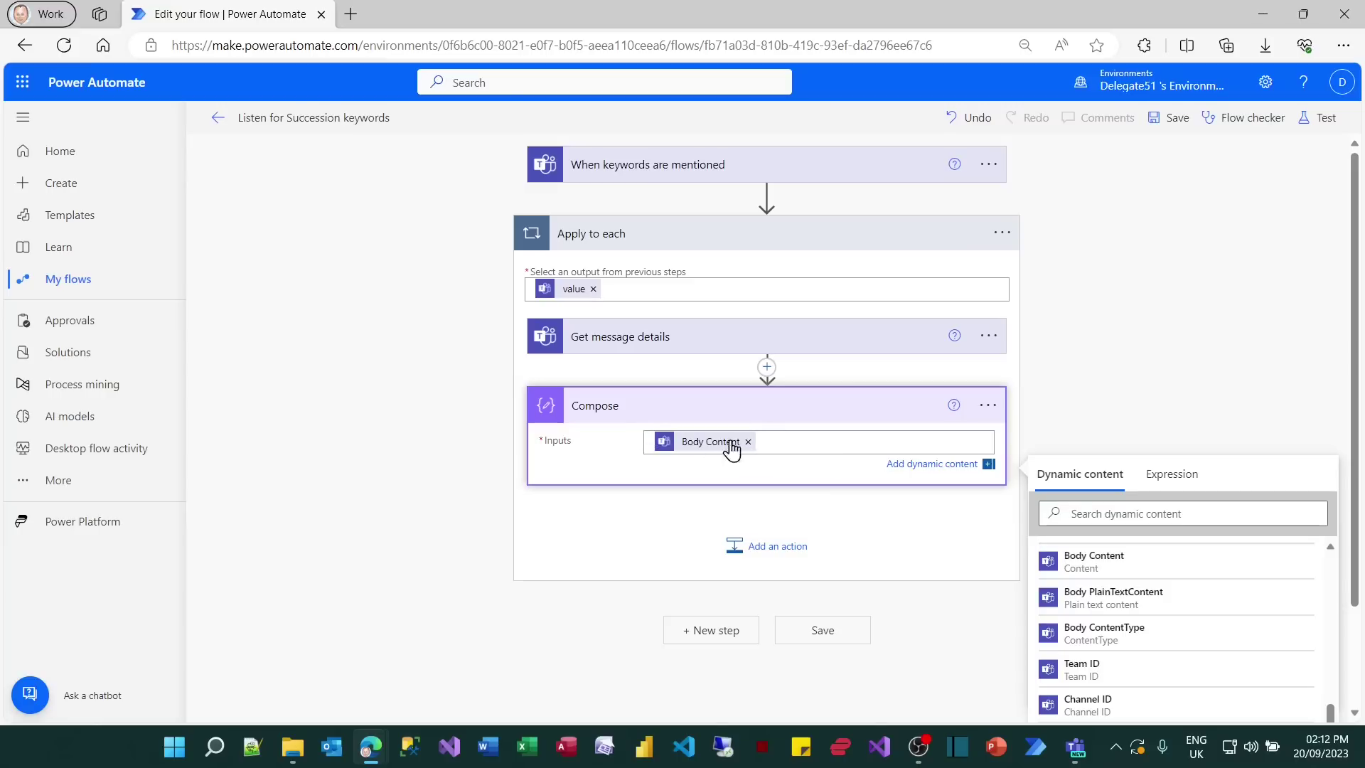
pyautogui.rightClick(703, 456)
pyautogui.click(689, 441)
pyautogui.rightClick(693, 440)
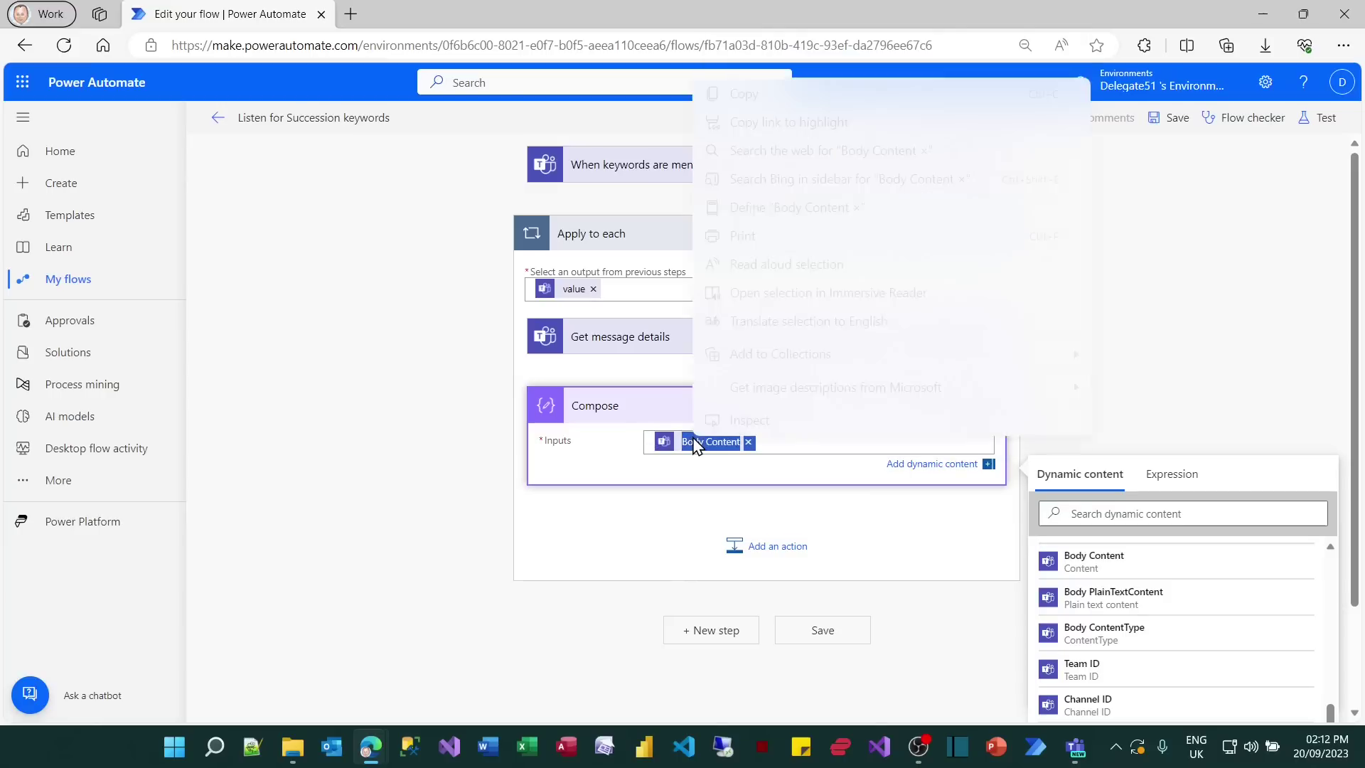
pyautogui.click(741, 96)
pyautogui.click(1171, 473)
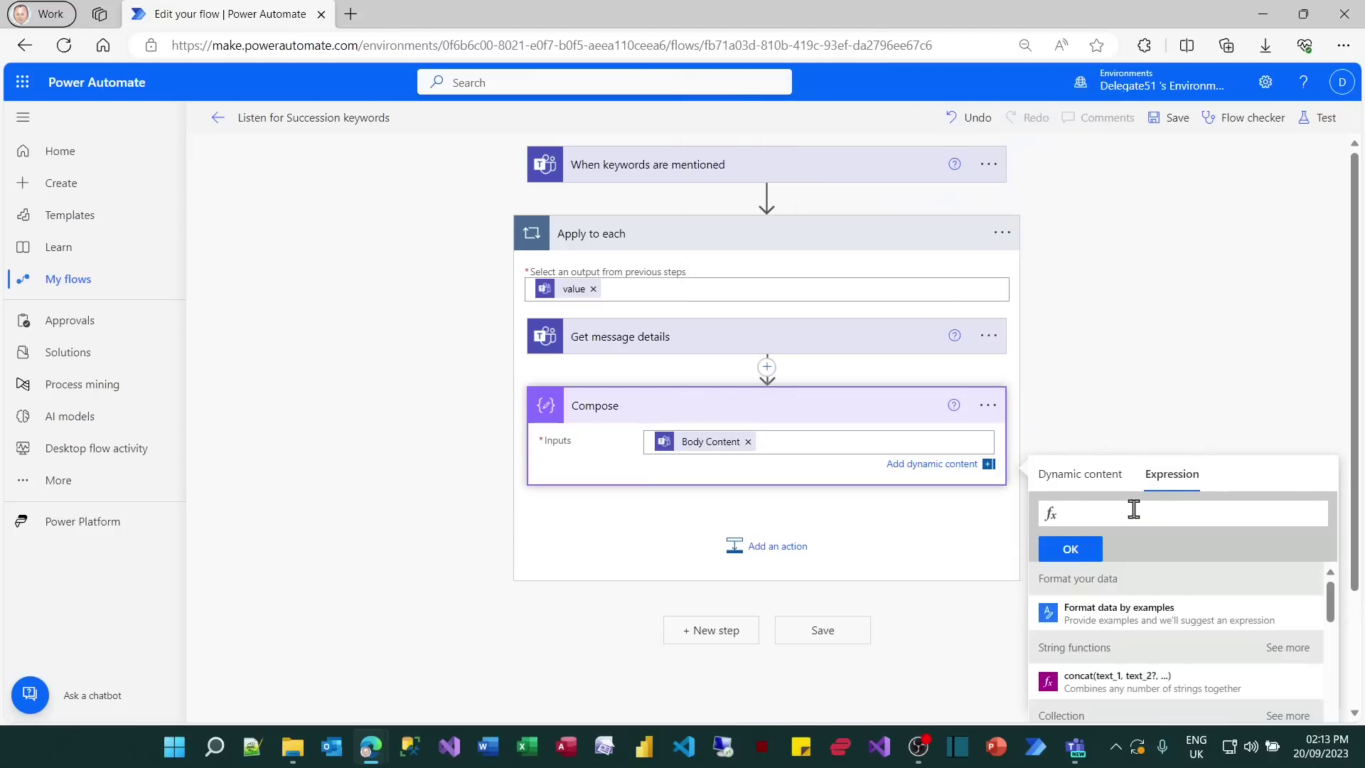
pyautogui.rightClick(1134, 507)
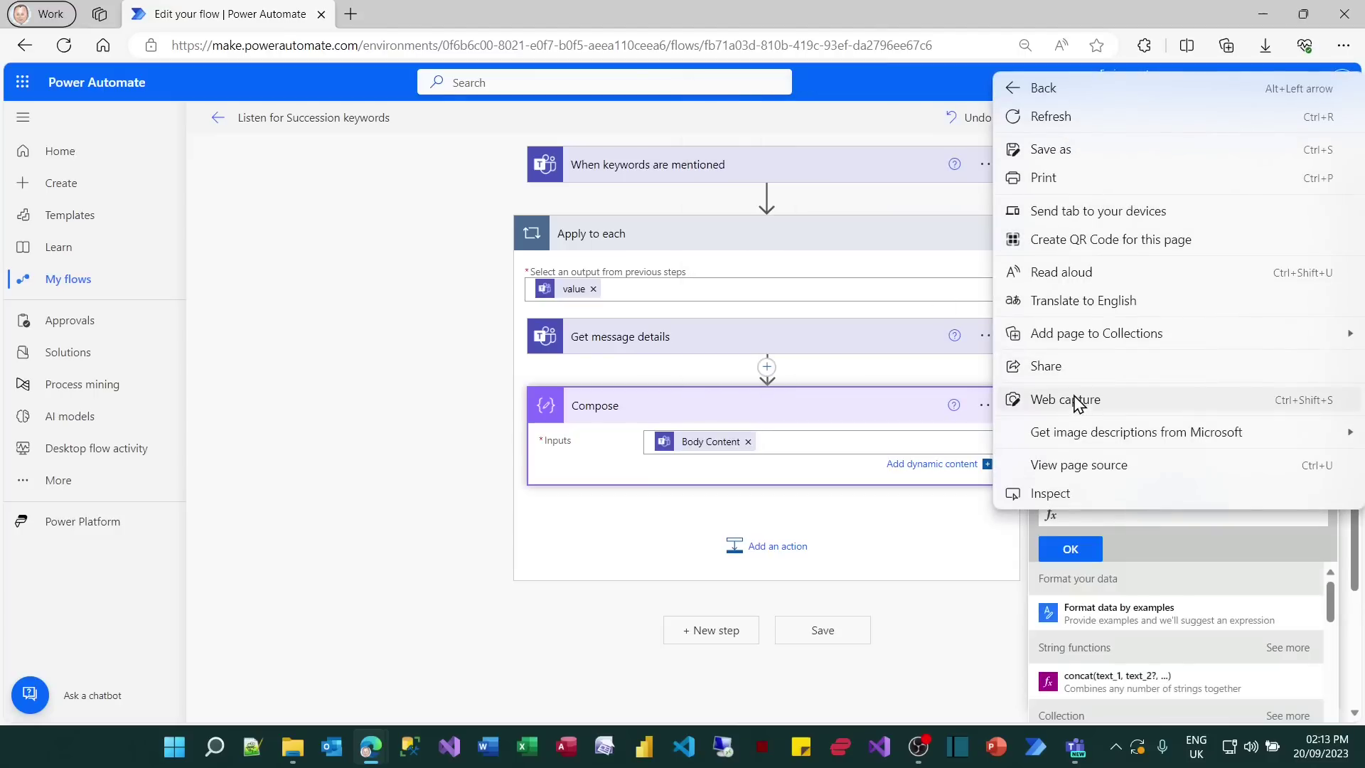
pyautogui.click(1093, 513)
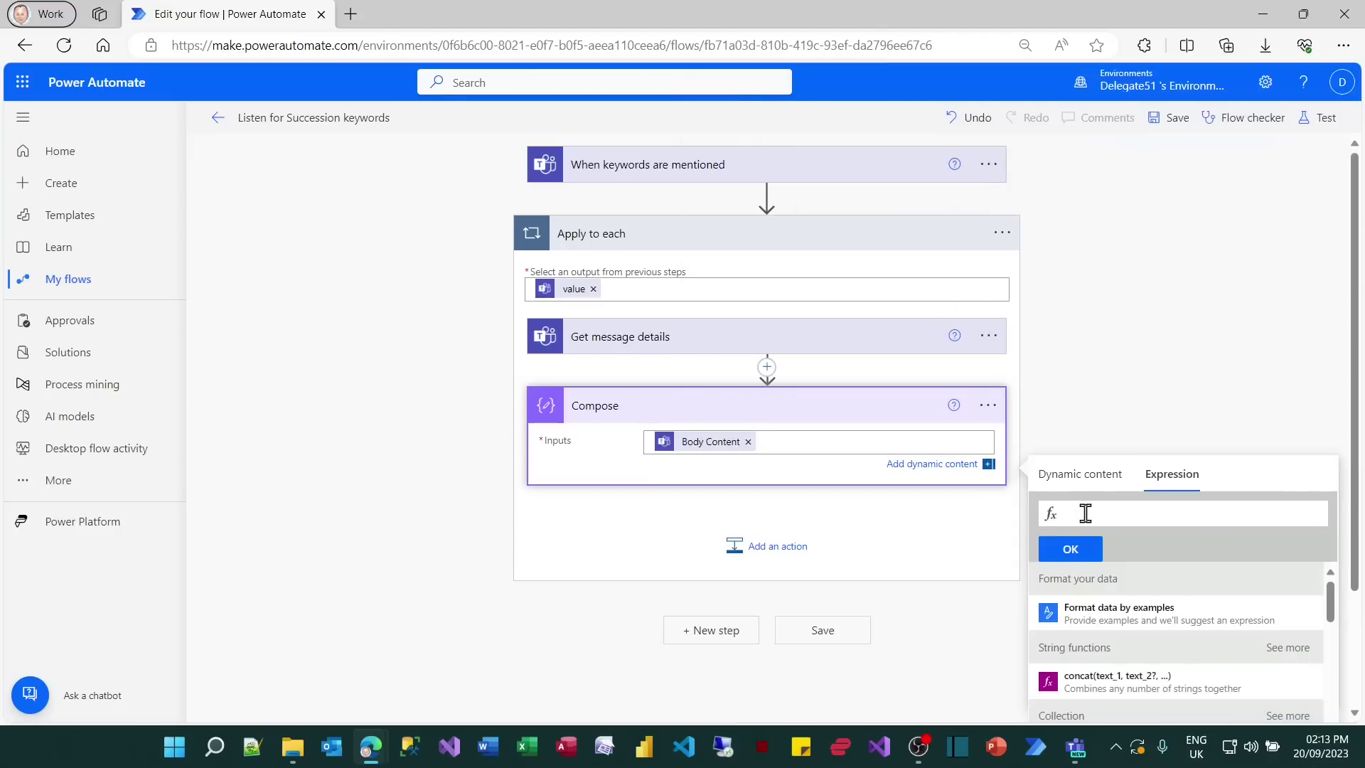
pyautogui.hotkey('ctrl', 'v')
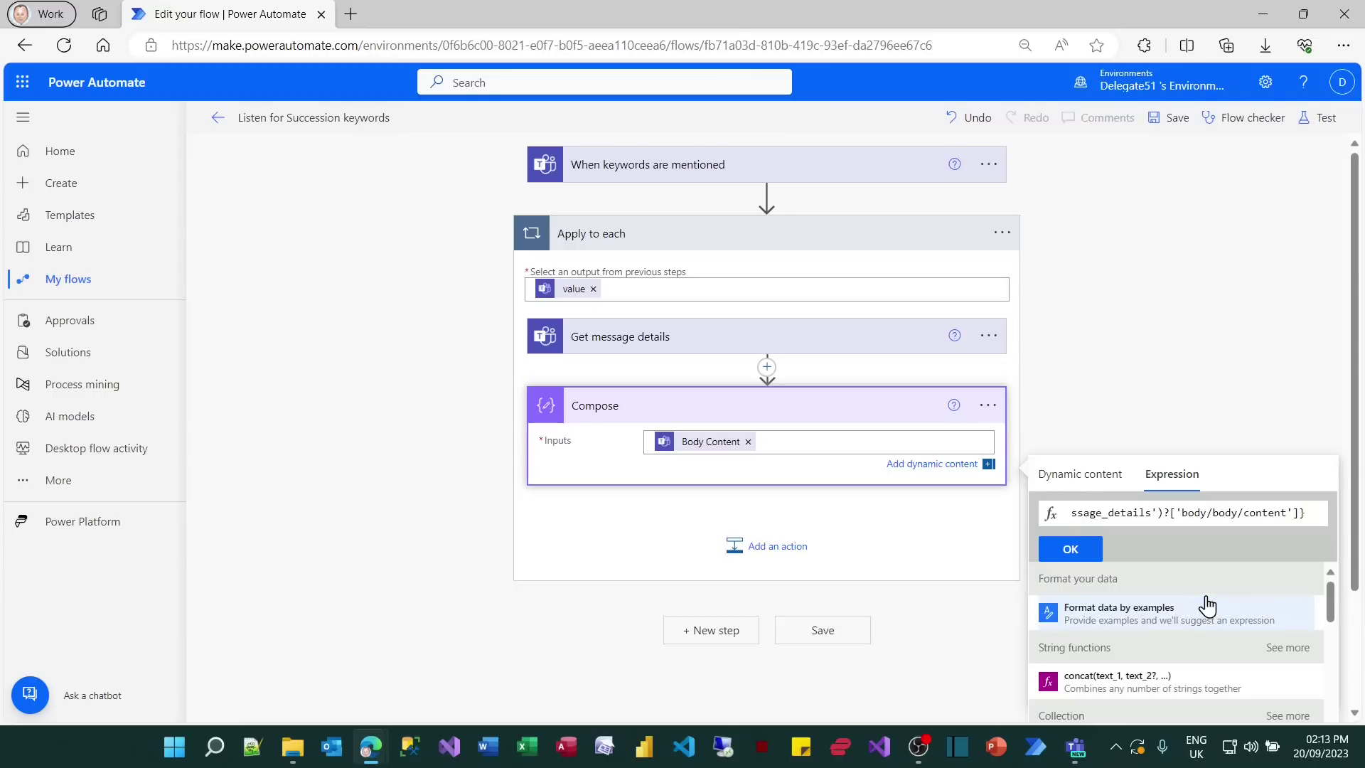
pyautogui.doubleClick(1187, 513)
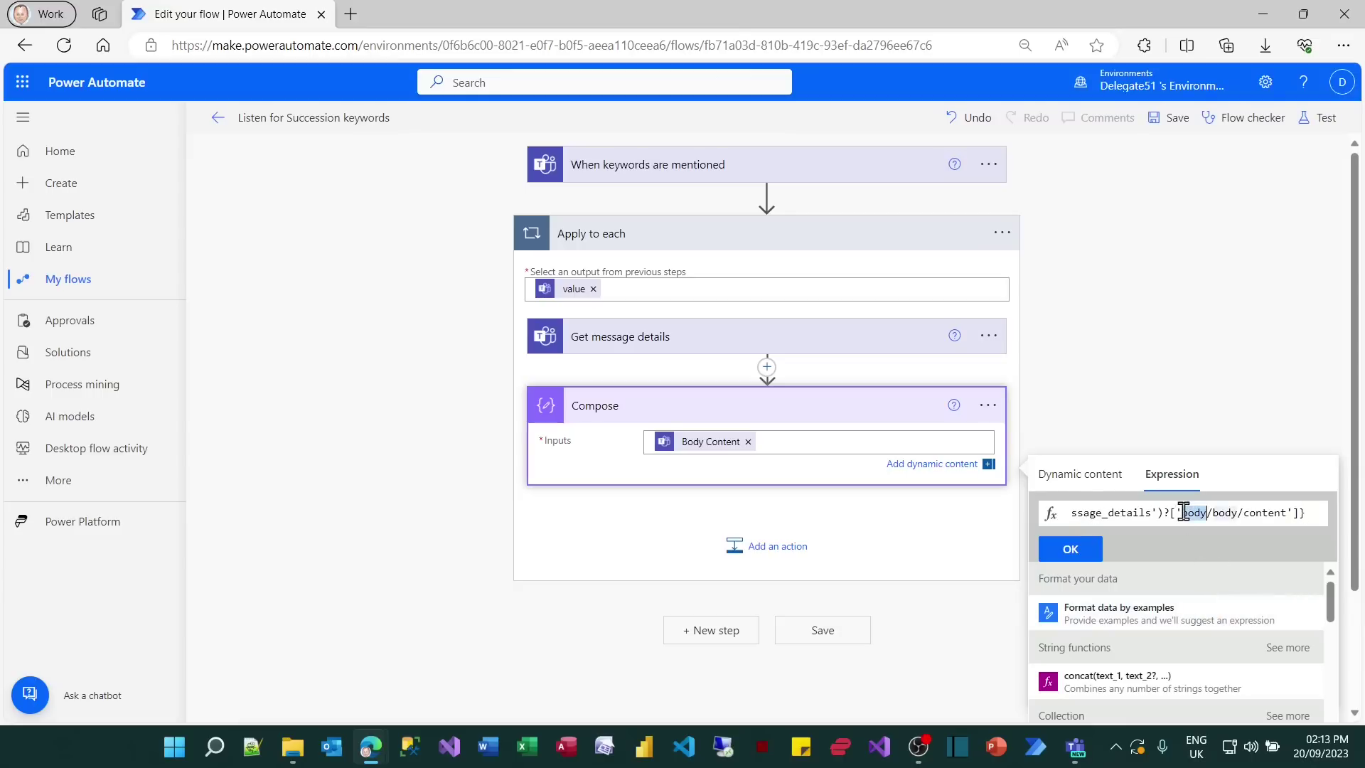
pyautogui.click(1226, 515)
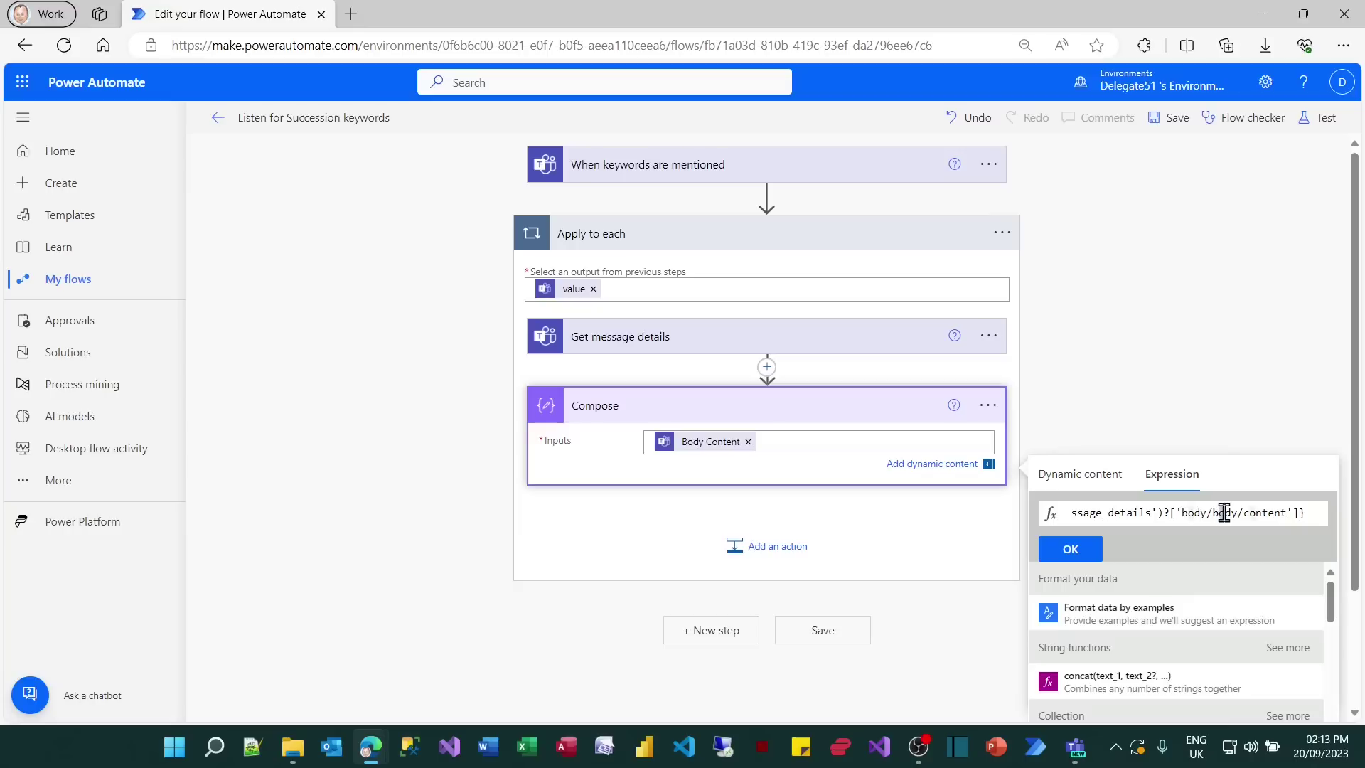
pyautogui.doubleClick(1263, 514)
pyautogui.click(1316, 512)
pyautogui.hotkey('ctrl', 'a')
pyautogui.hotkey('ctrl', 'x')
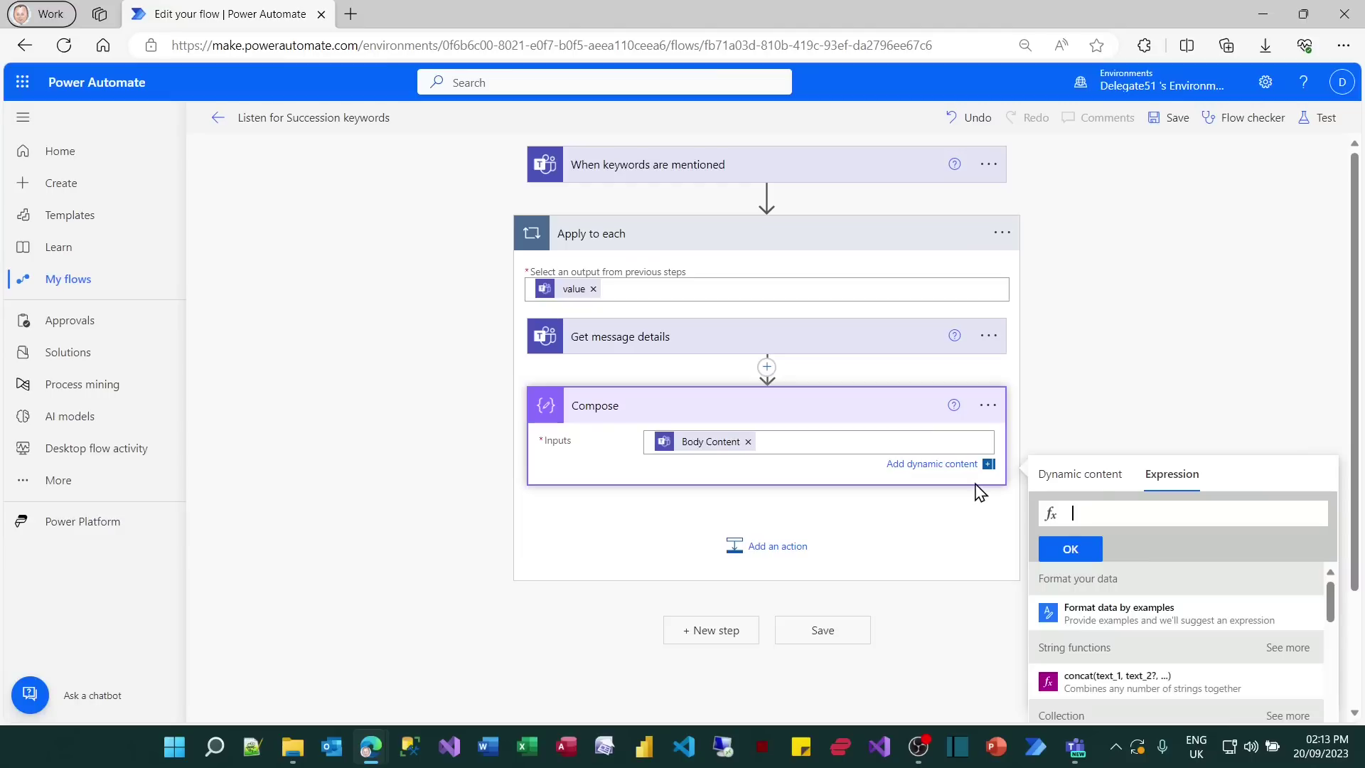
pyautogui.scroll(-1, 396, 407)
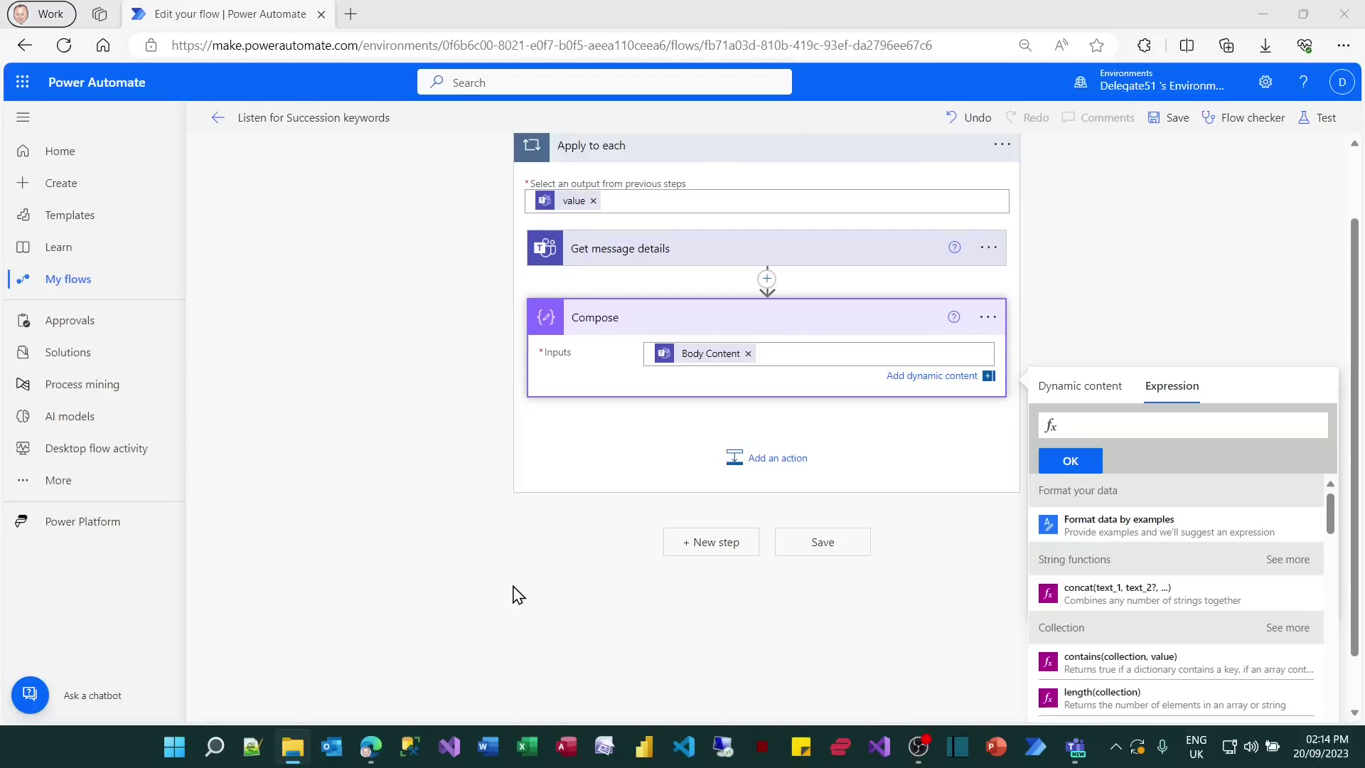
# - Add the Teams 'Post message in a chat or channel' action after Compose in the loop
pyautogui.click(789, 470)
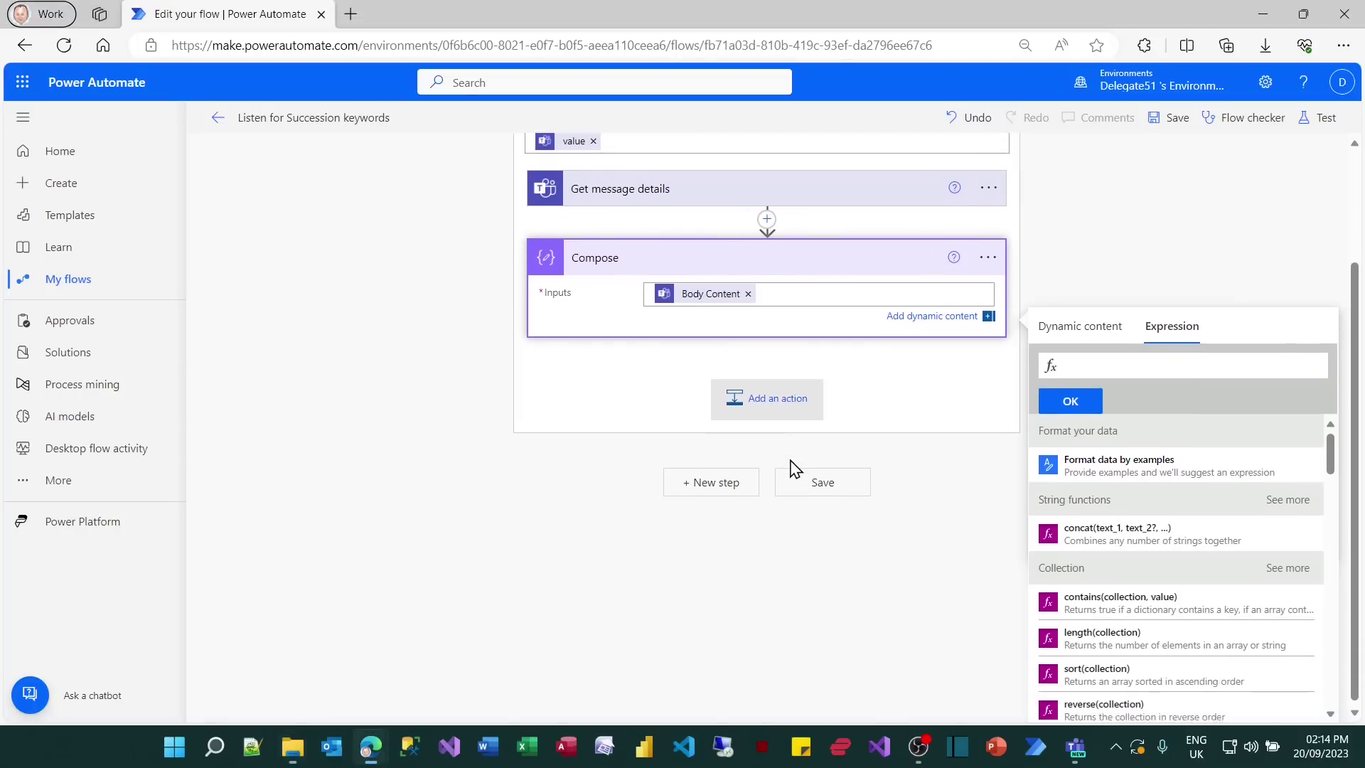
pyautogui.click(783, 529)
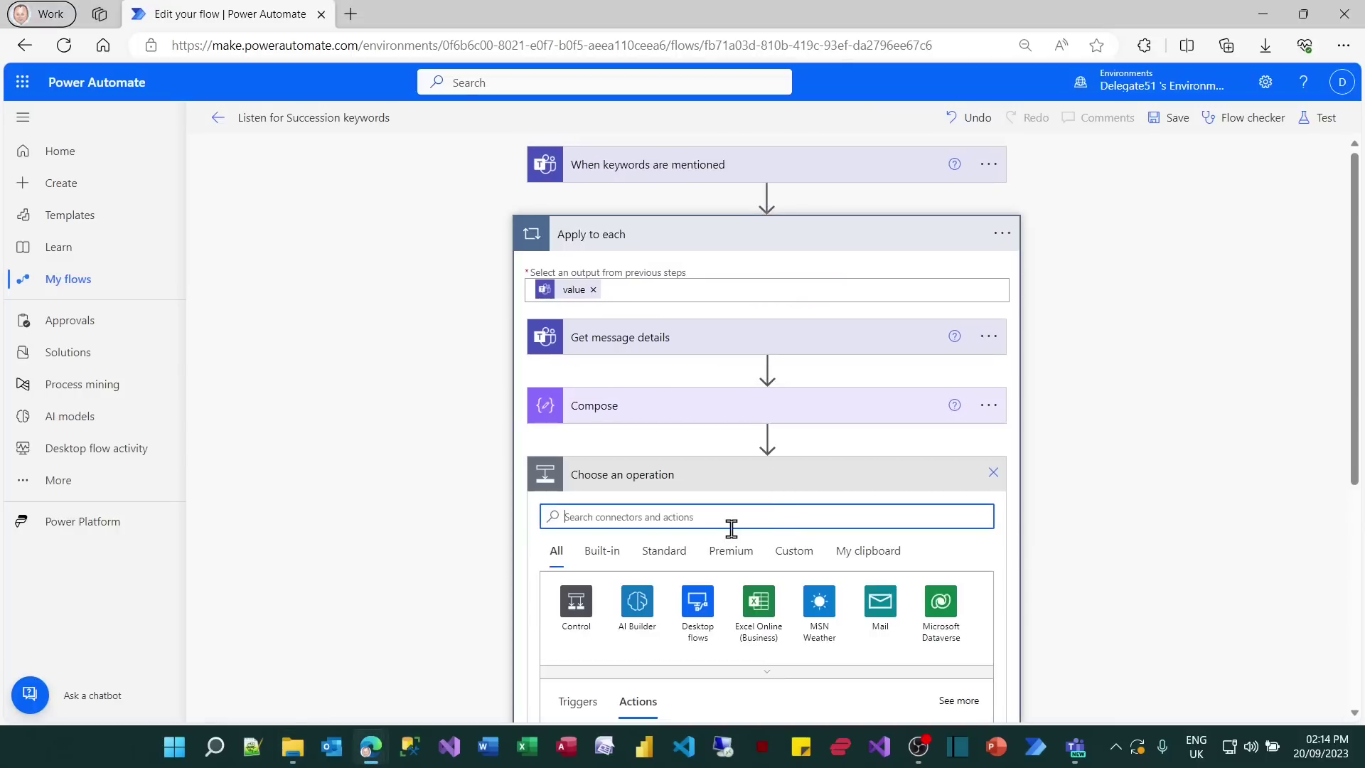
pyautogui.click(768, 514)
pyautogui.write('teams')
pyautogui.scroll(-4, 759, 527)
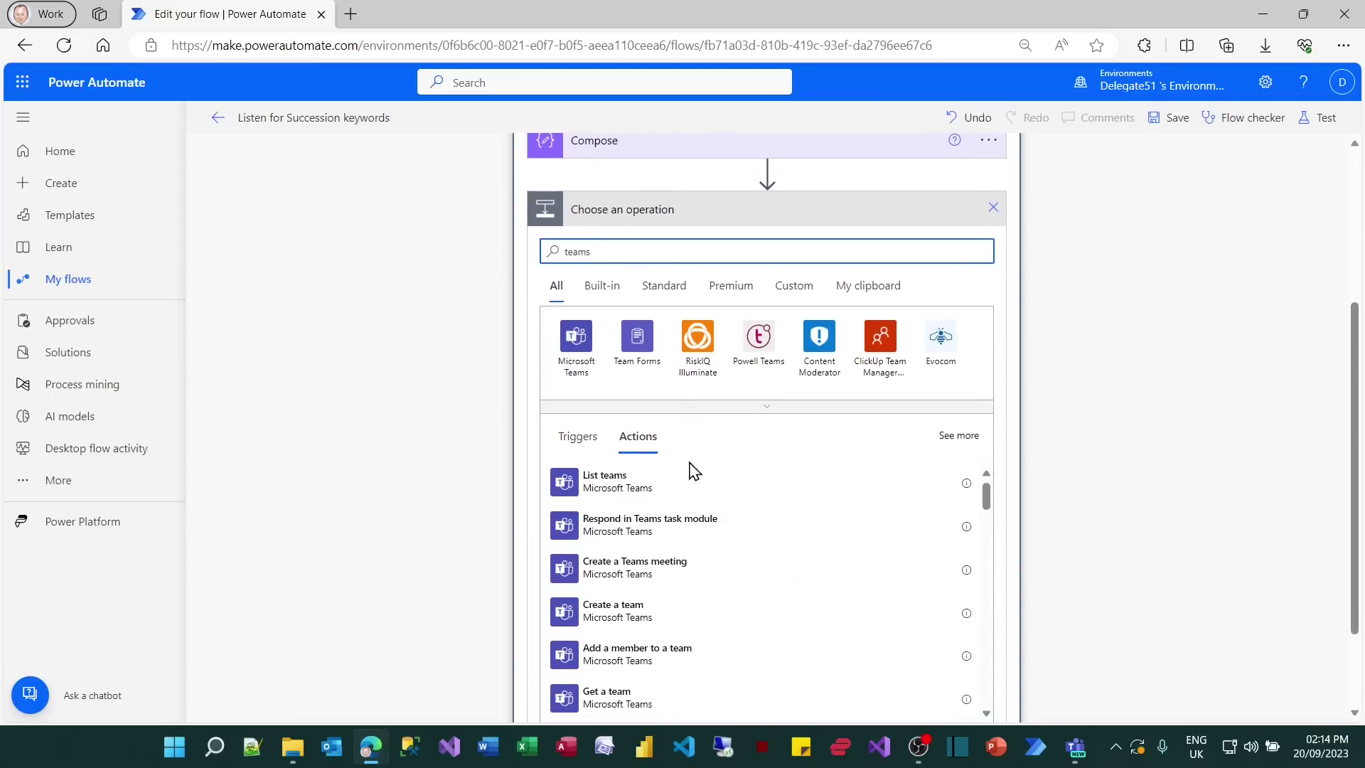
pyautogui.scroll(-3, 704, 509)
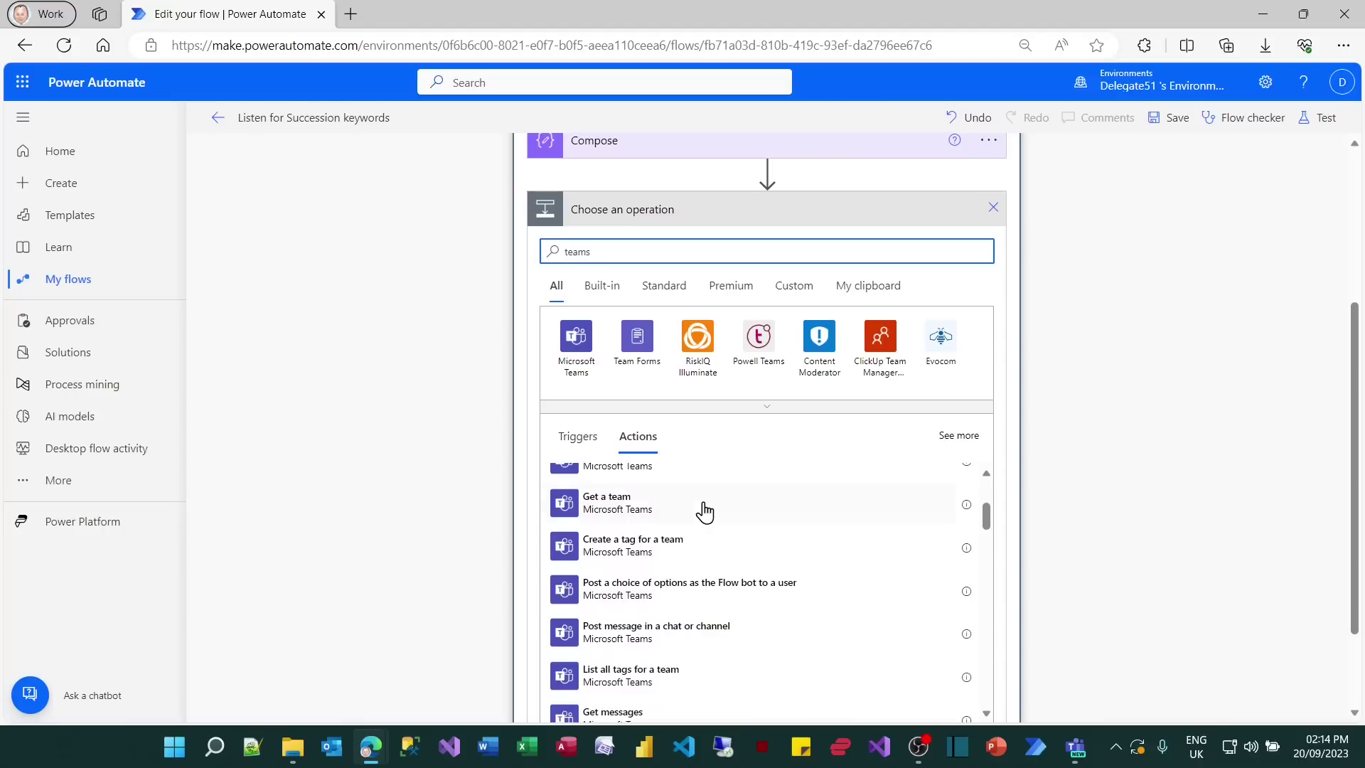
pyautogui.scroll(-1, 703, 511)
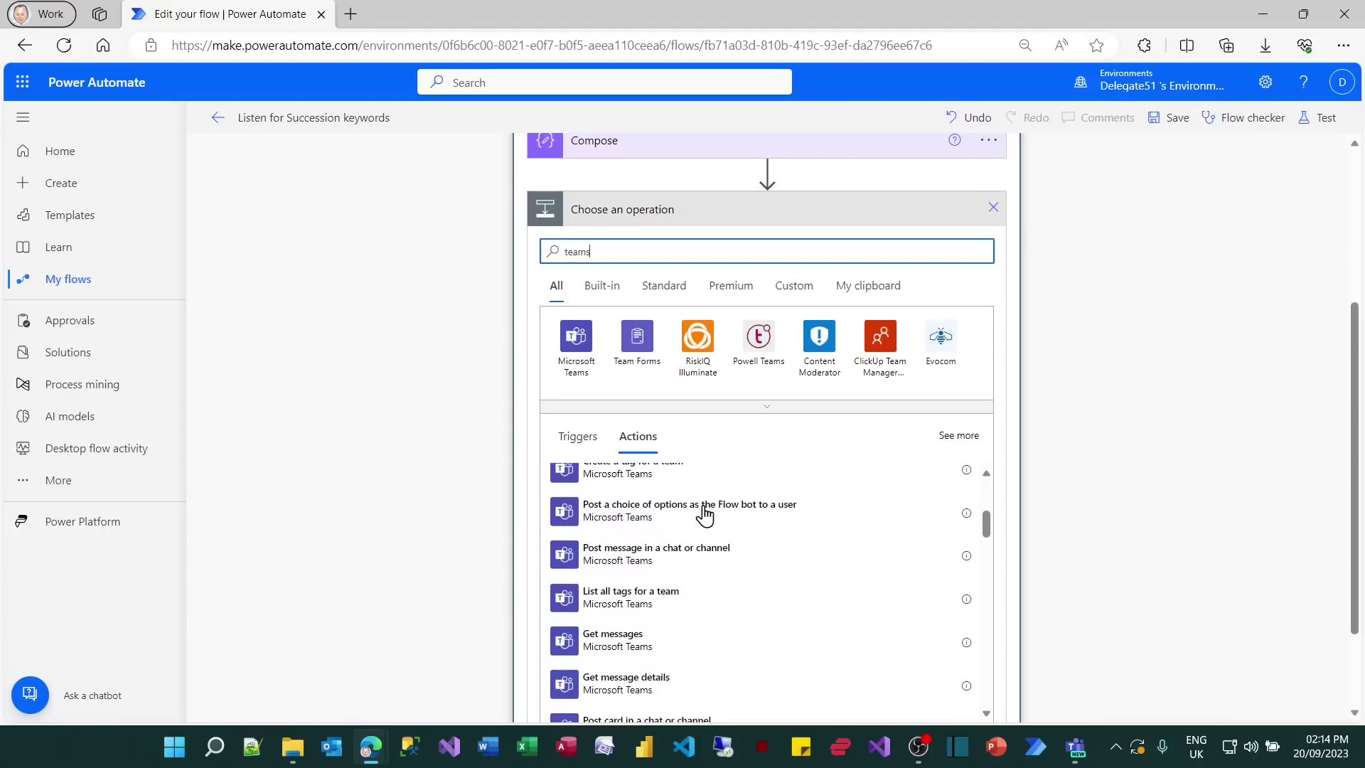
pyautogui.click(648, 566)
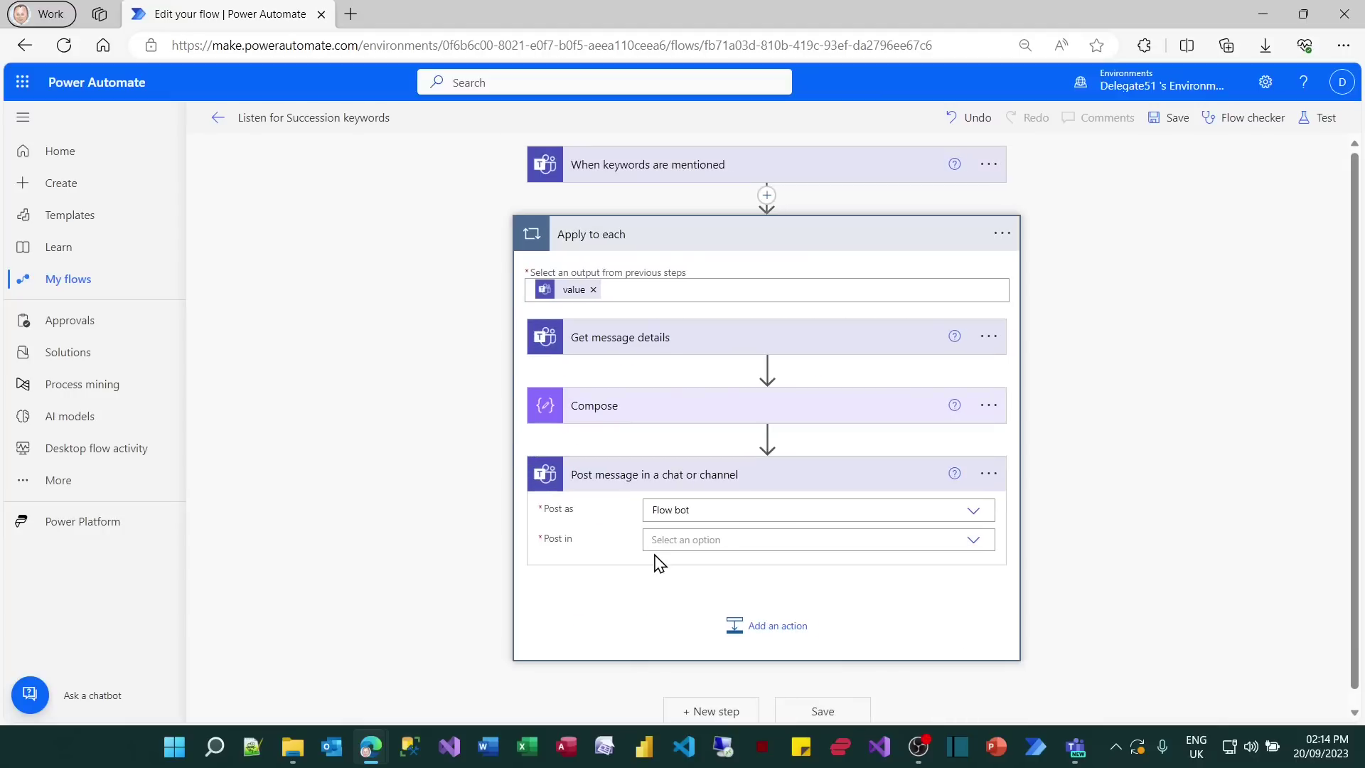
# - Set it to post as User in Channel, team wiseowlcourses.co.uk, channel Succession discussions
pyautogui.click(980, 517)
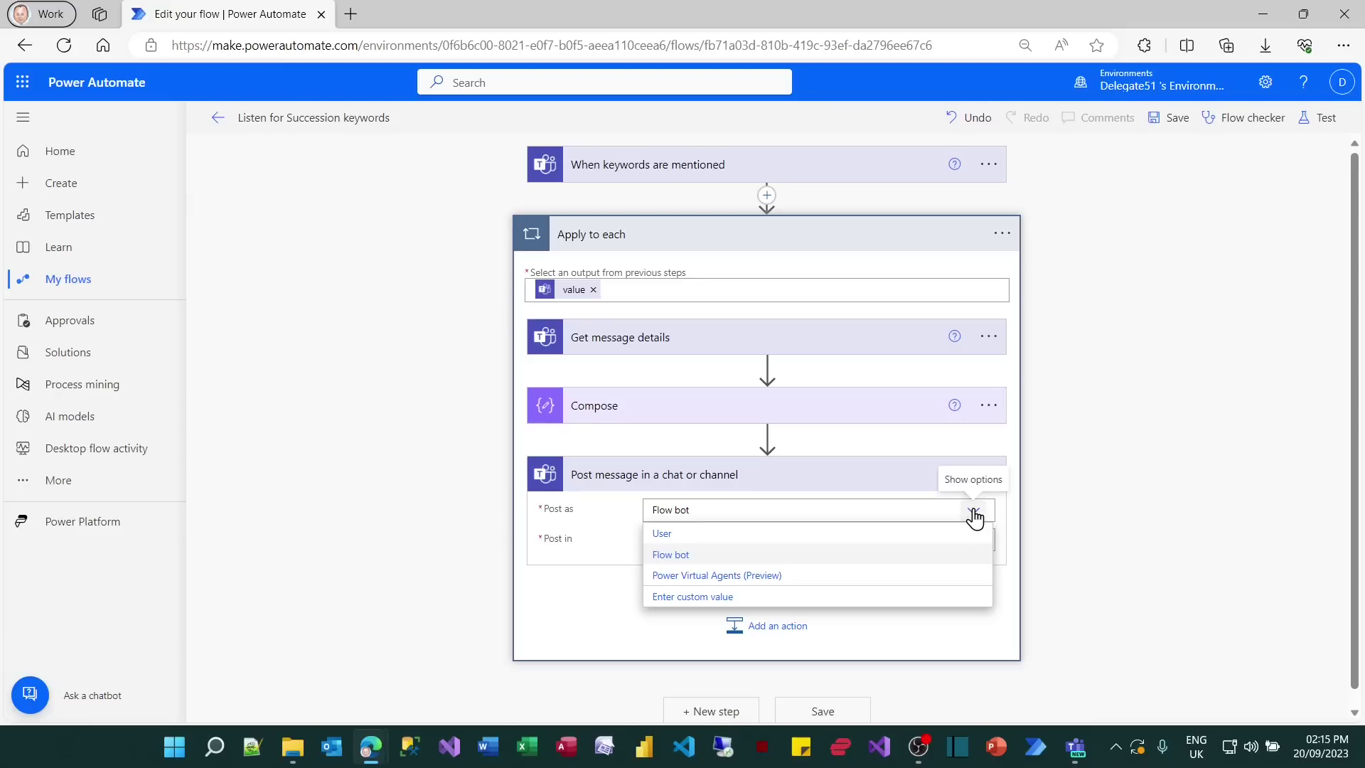
pyautogui.click(696, 534)
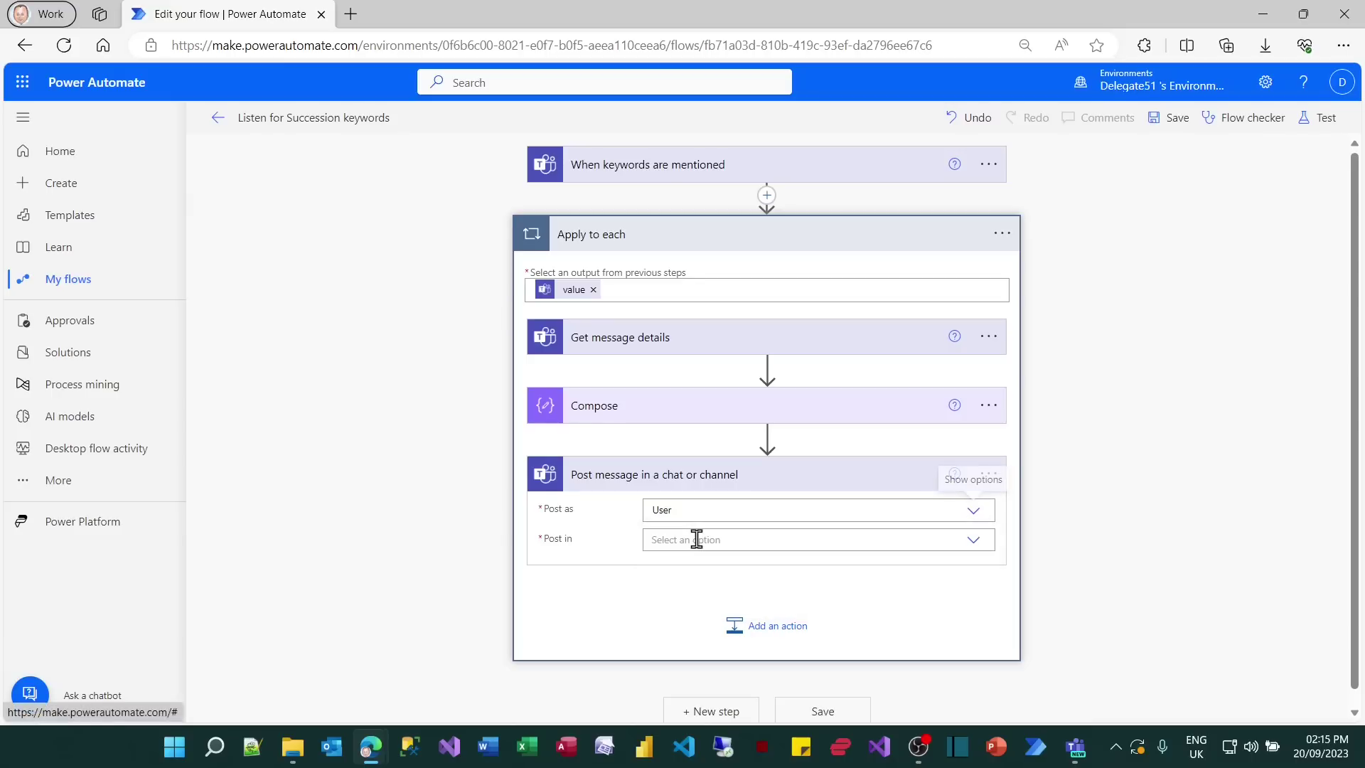
pyautogui.scroll(-1, 421, 560)
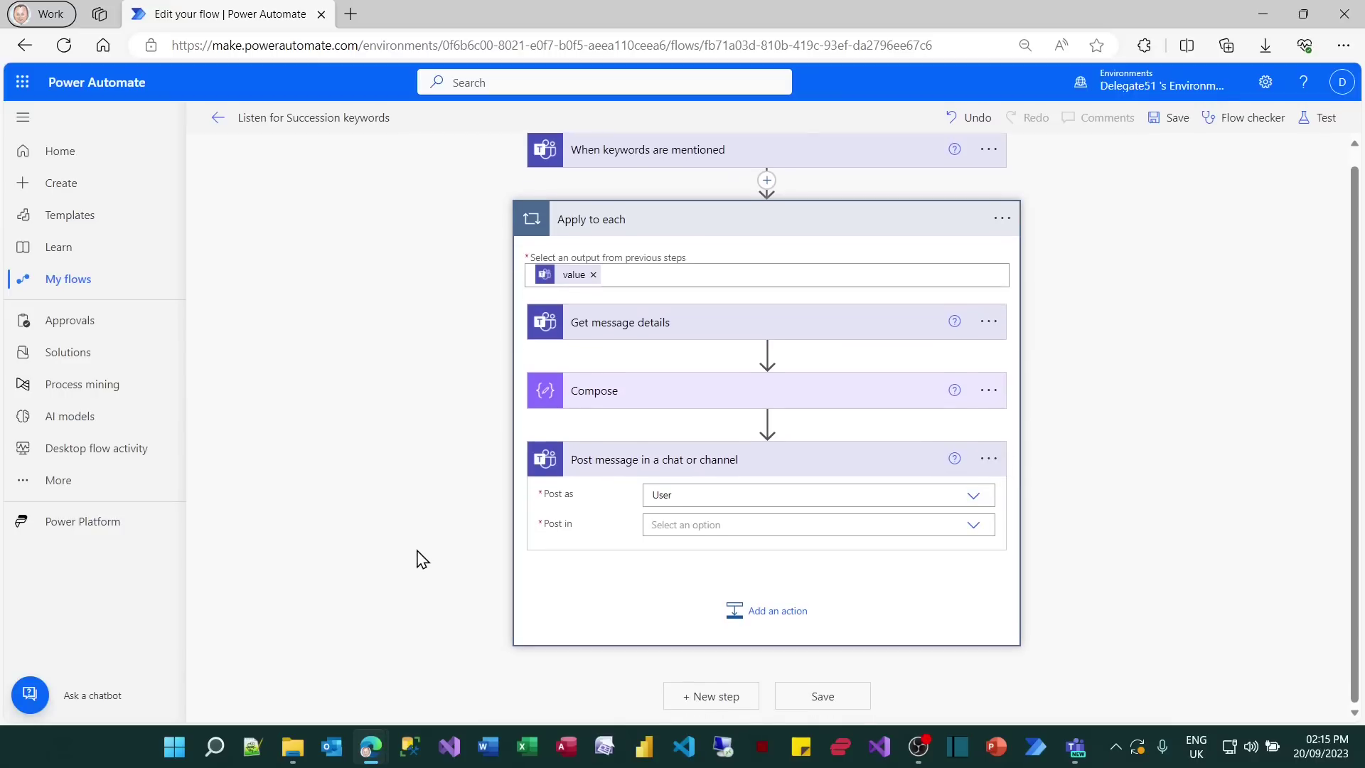
pyautogui.click(979, 535)
pyautogui.click(696, 552)
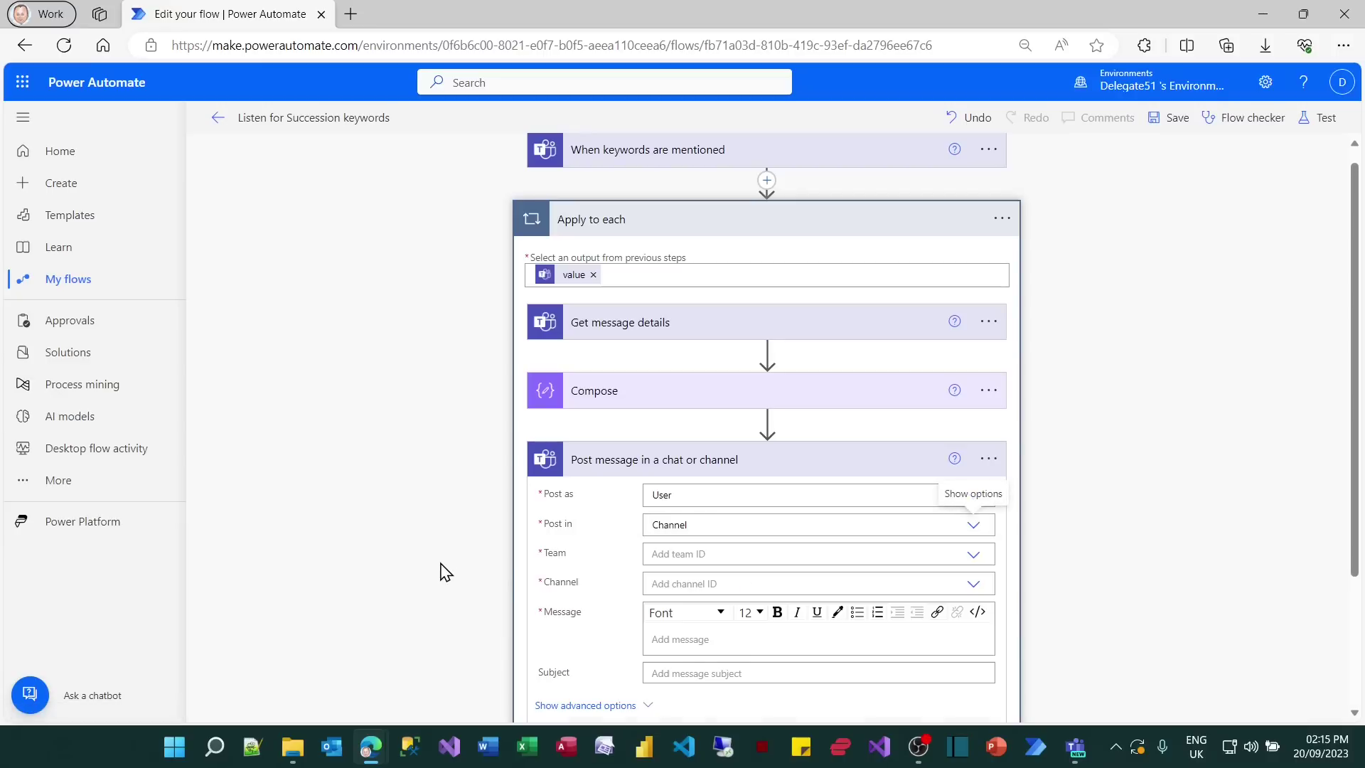
pyautogui.scroll(-1, 935, 497)
pyautogui.click(973, 467)
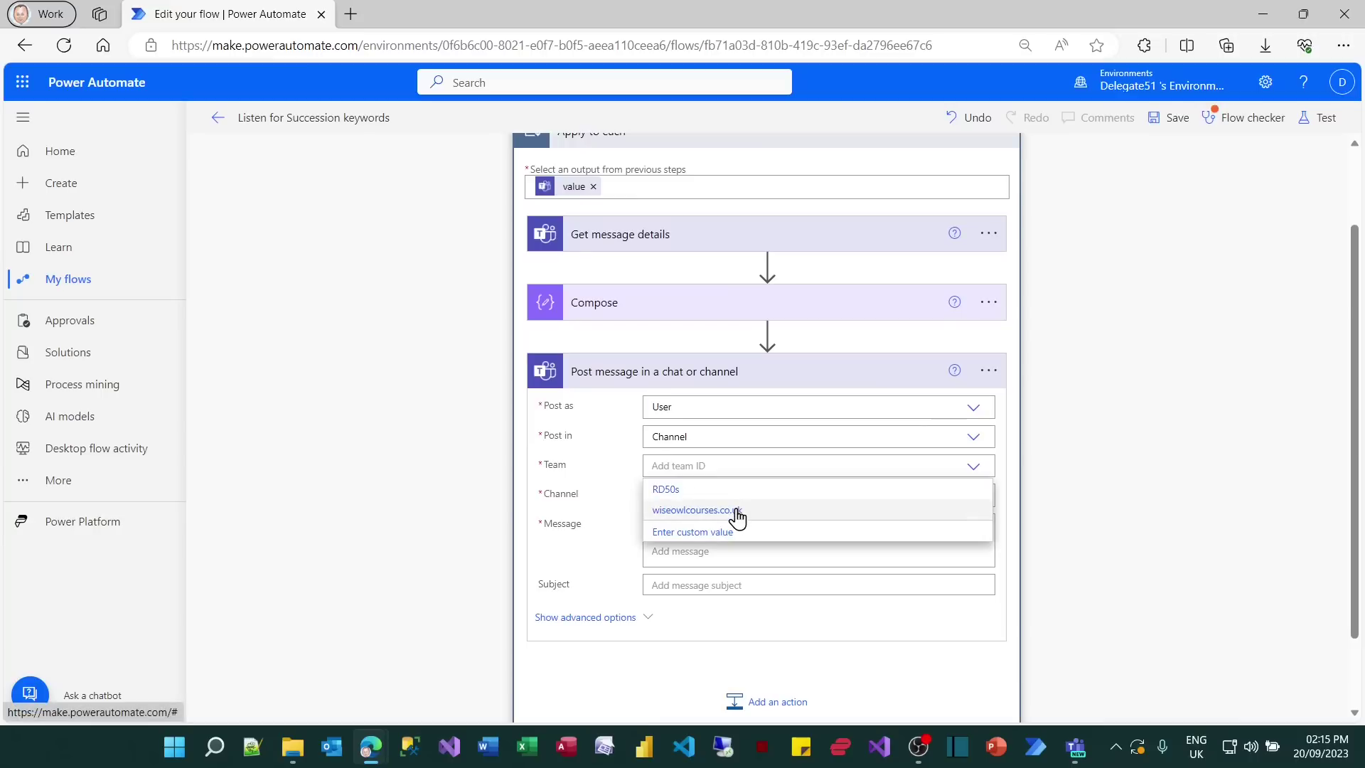
pyautogui.click(736, 512)
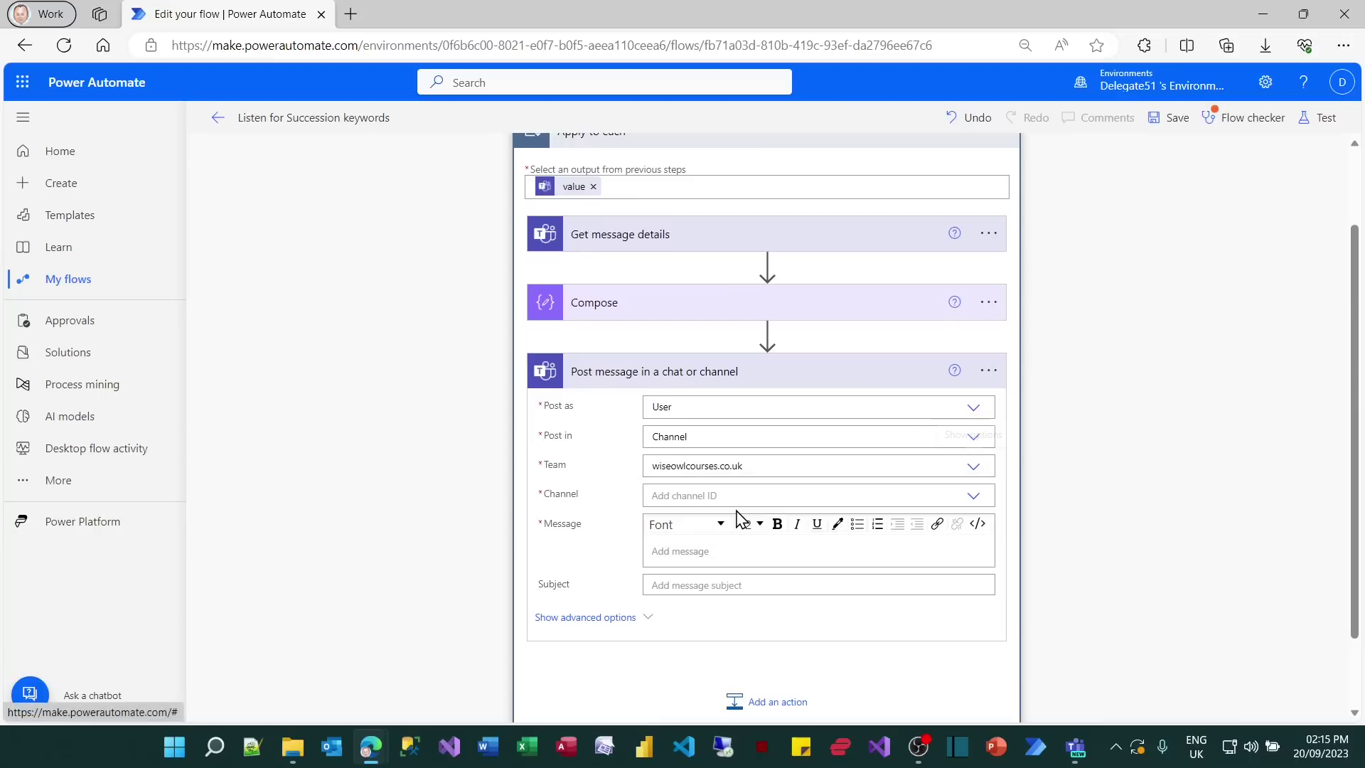
pyautogui.click(979, 500)
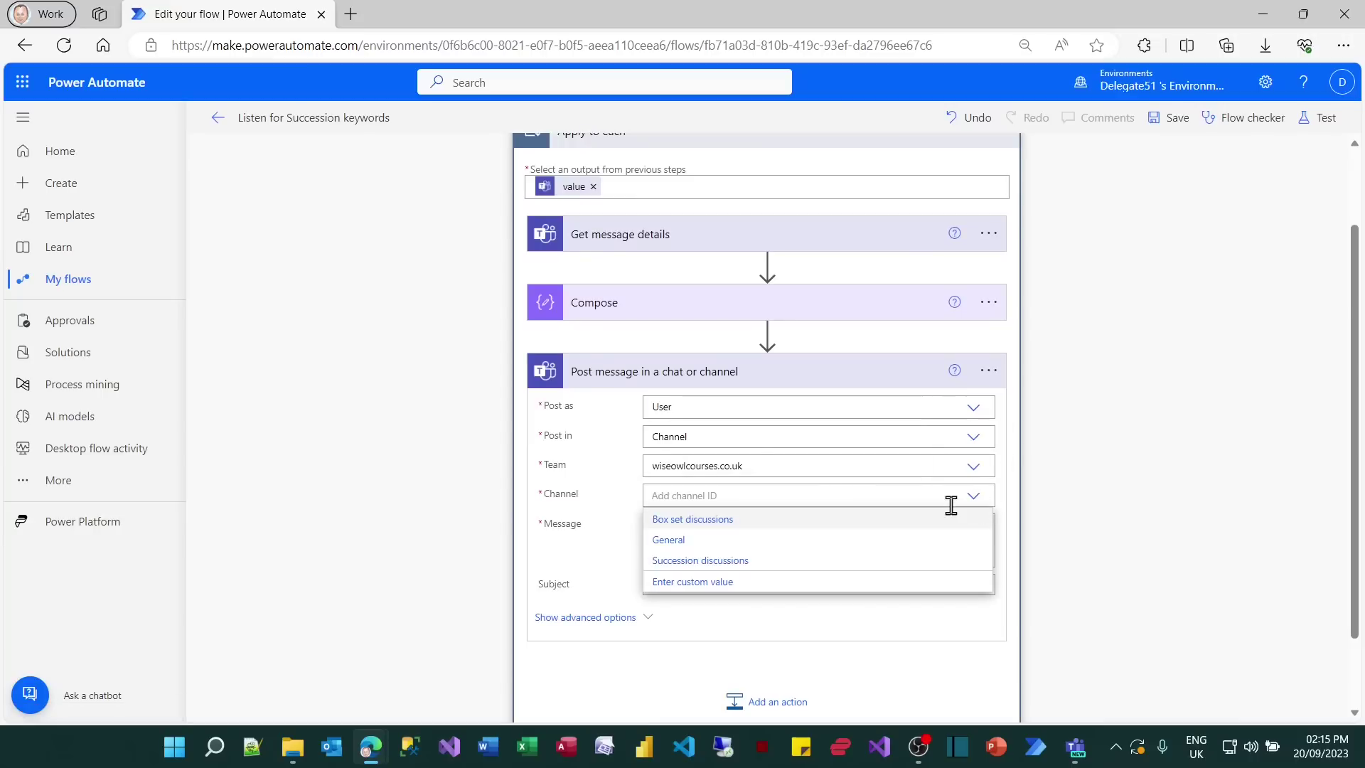
pyautogui.click(730, 561)
# - Write the message as 'New message added:', the Compose Outputs, then 'Click to see this message here'
pyautogui.click(731, 553)
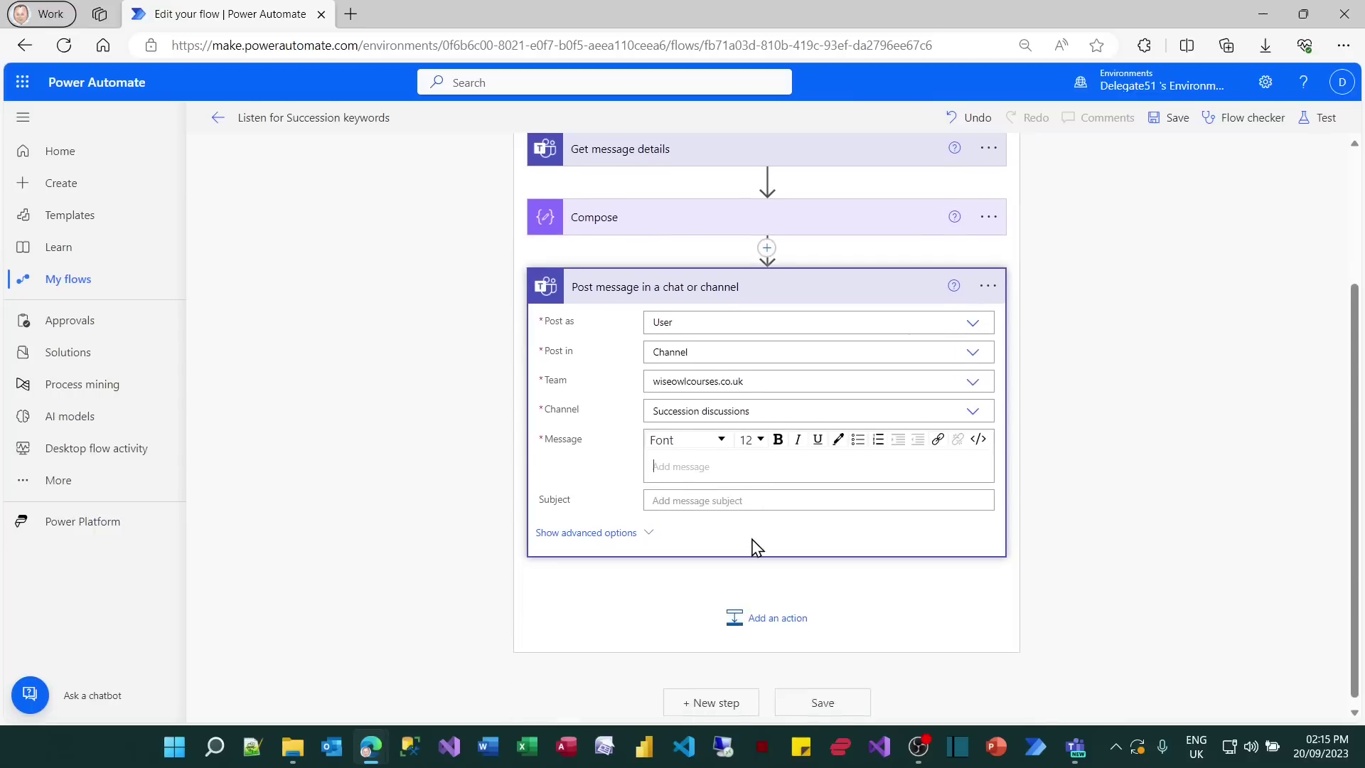
pyautogui.write('New')
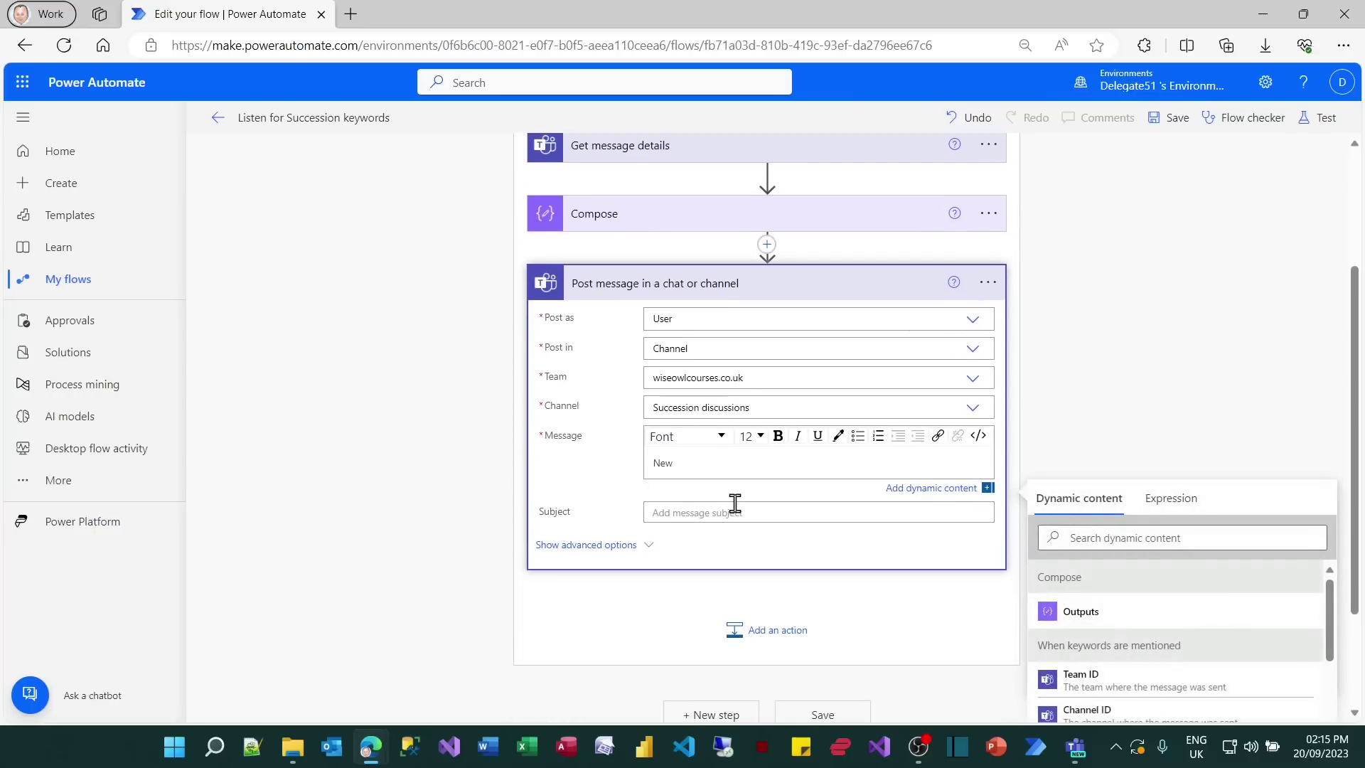
pyautogui.write(' message added:')
pyautogui.press('Return')
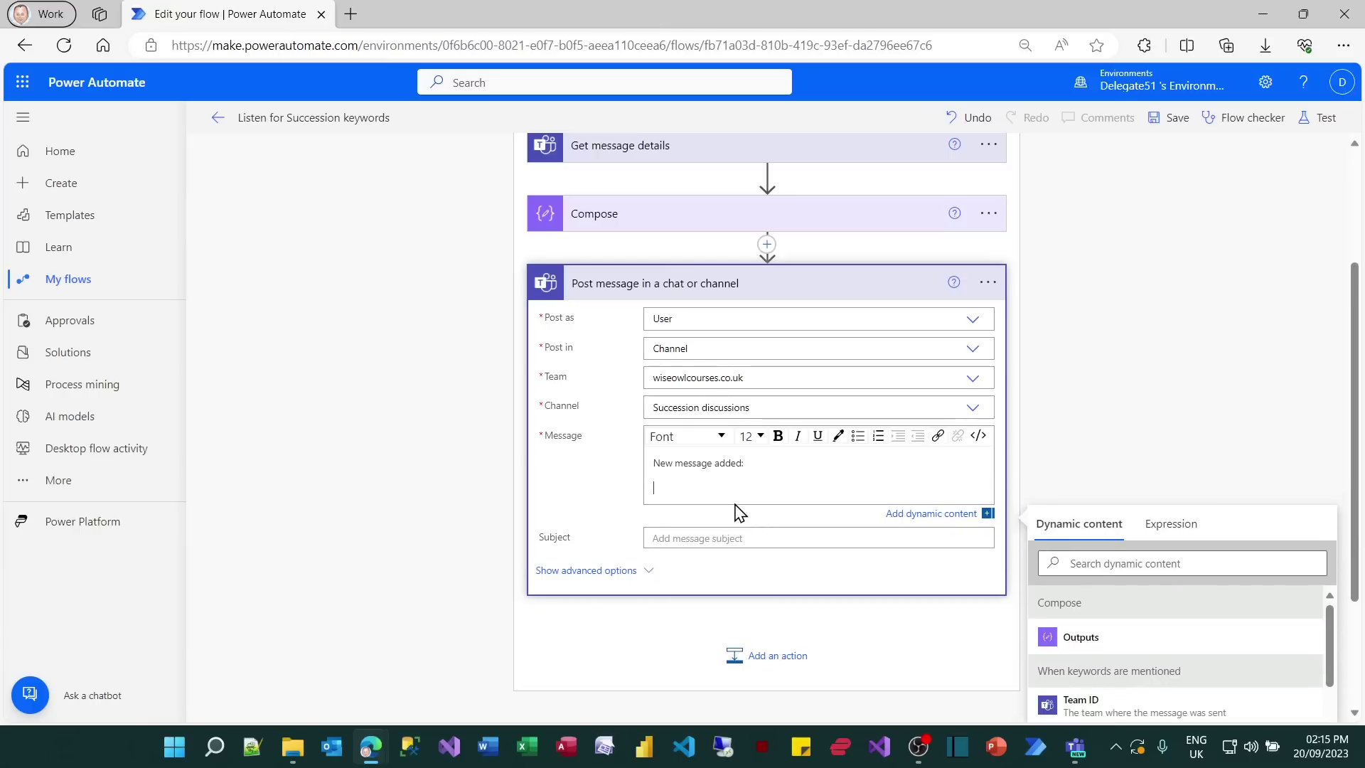
pyautogui.click(1099, 642)
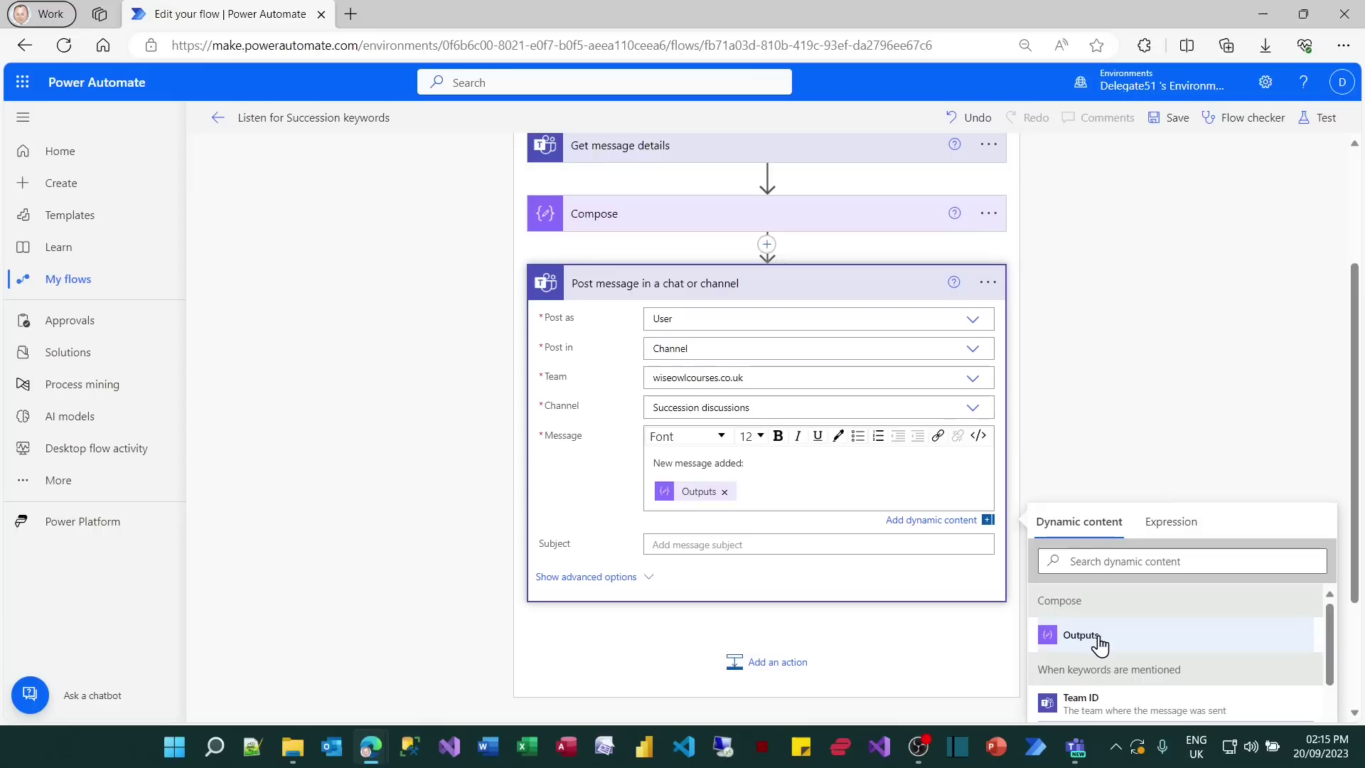
pyautogui.press('Return')
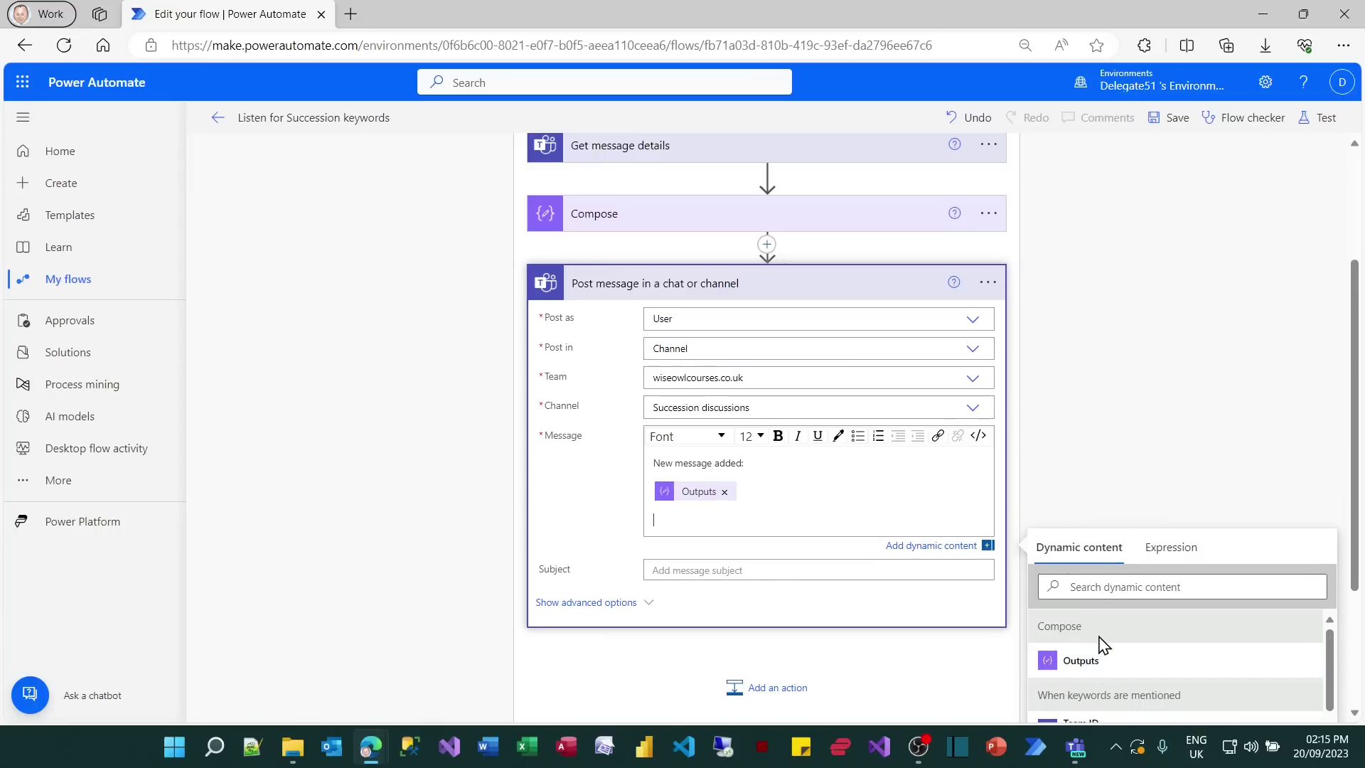
pyautogui.write('Click')
pyautogui.write(' to see this me')
pyautogui.write('sa')
pyautogui.press('BackSpace')
pyautogui.press('BackSpace')
pyautogui.write('ssage here')
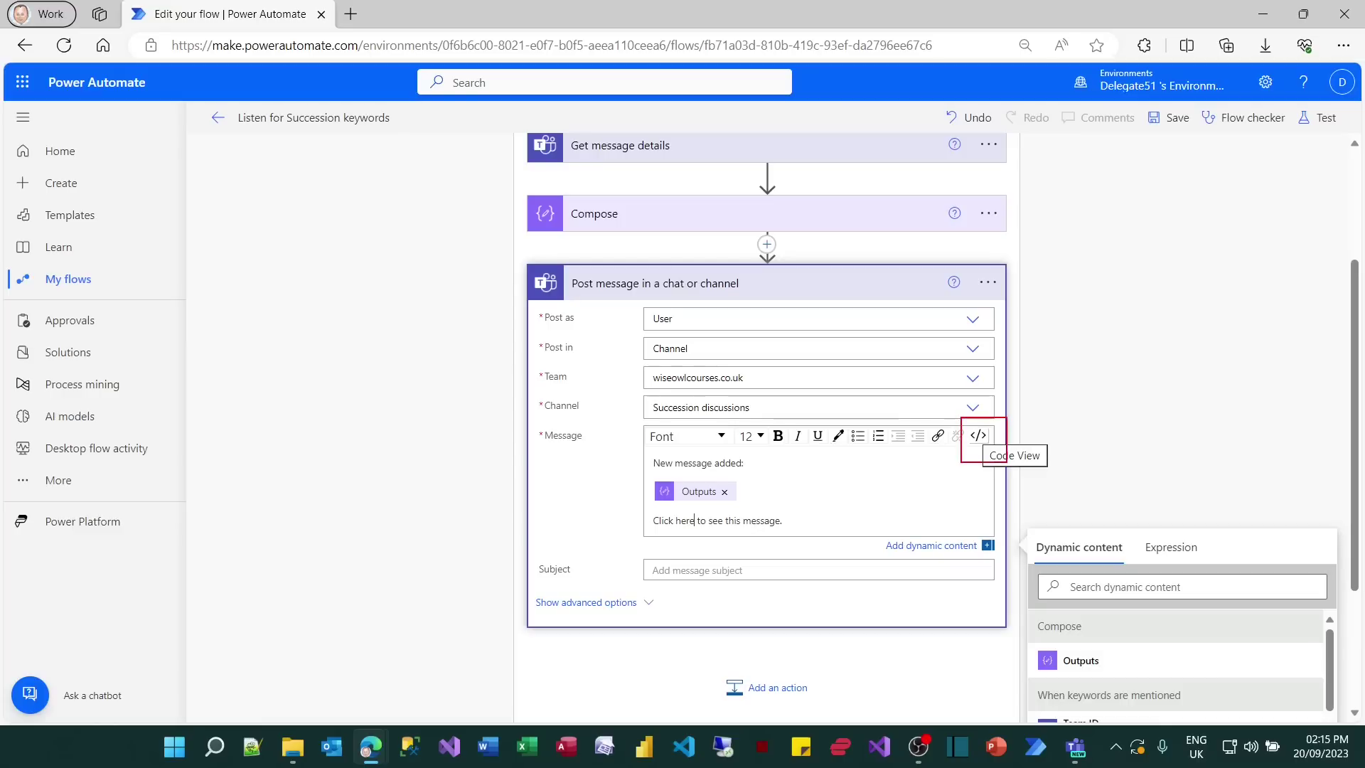
# - In the HTML code view, replace the line breaks around the Compose Outputs with <hr> tags
pyautogui.click(981, 436)
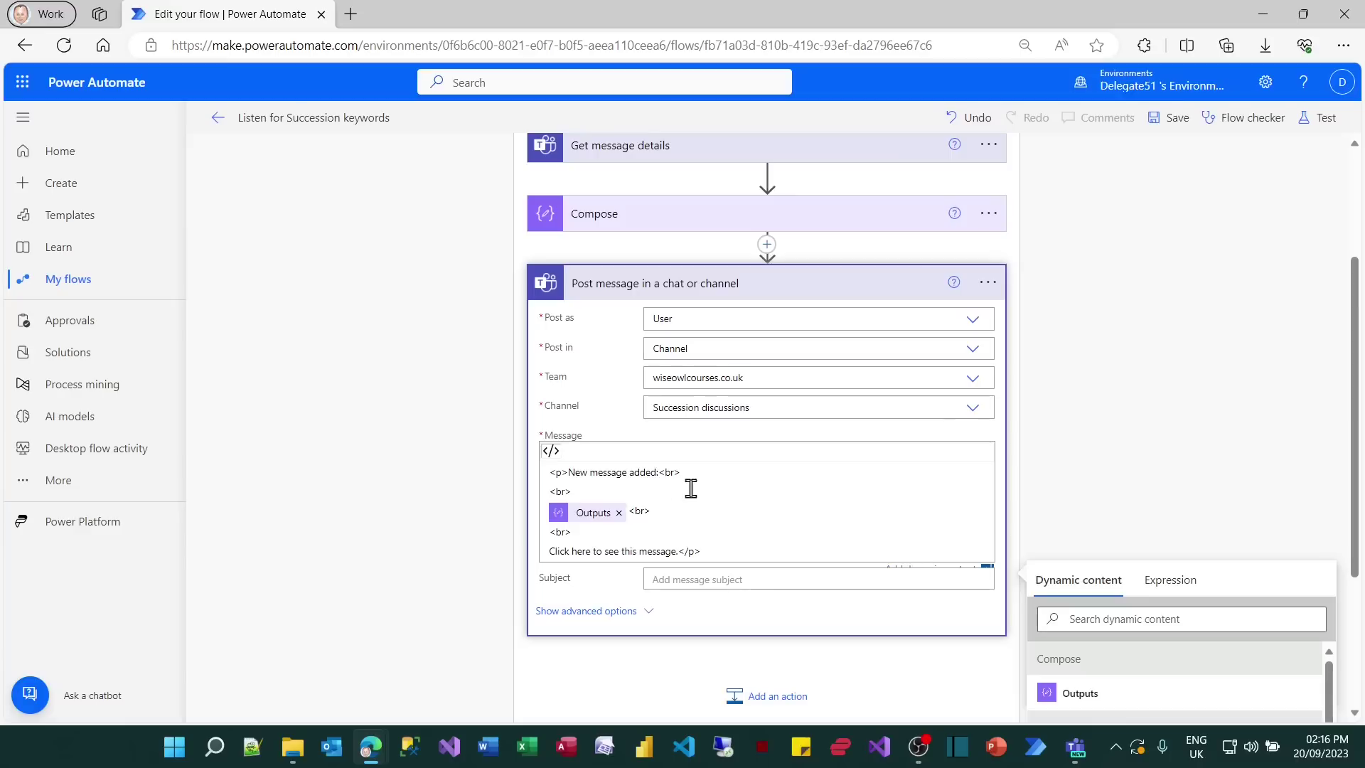
pyautogui.moveTo(572, 492); pyautogui.dragTo(541, 498)
pyautogui.write('<hr>')
pyautogui.hotkey('shift', 'Home')
pyautogui.hotkey('ctrl', 'c')
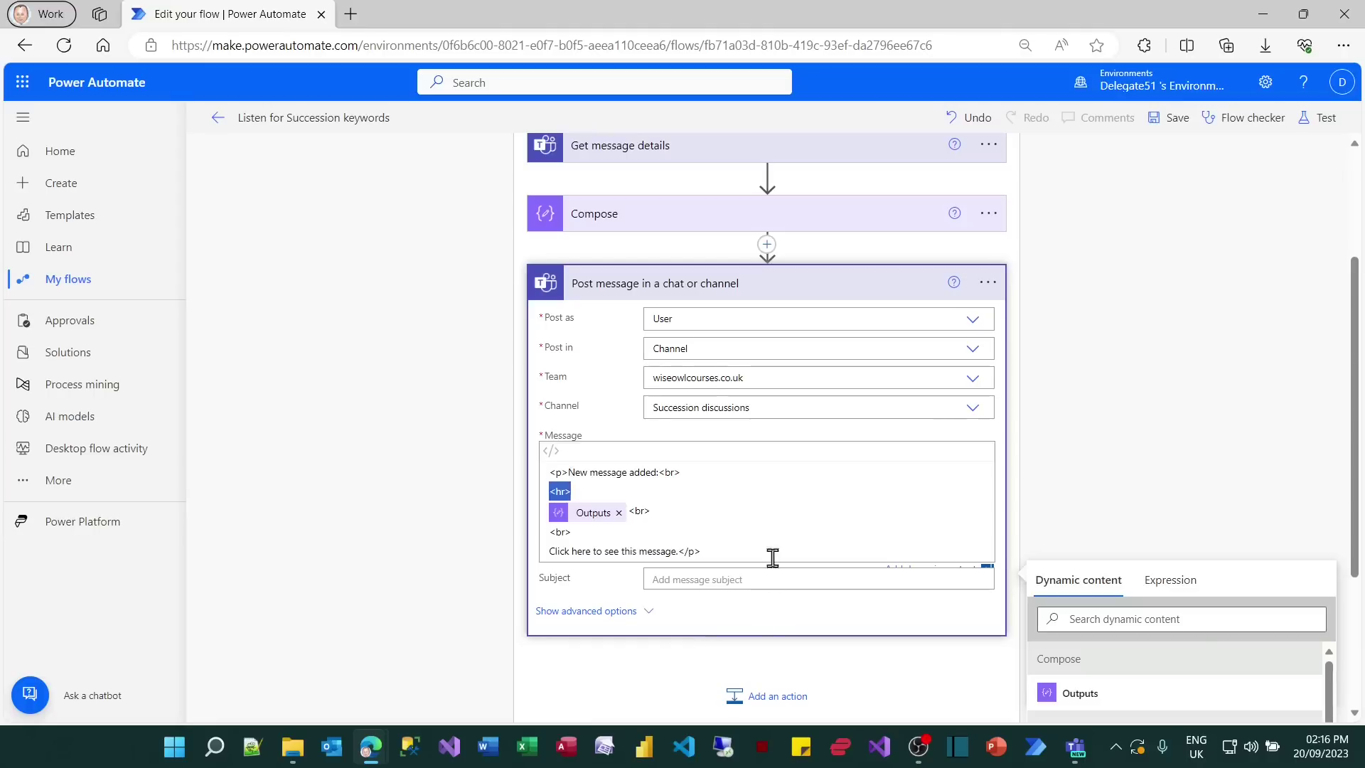
pyautogui.scroll(-1, 754, 540)
pyautogui.click(563, 445)
pyautogui.hotkey('shift', 'Home')
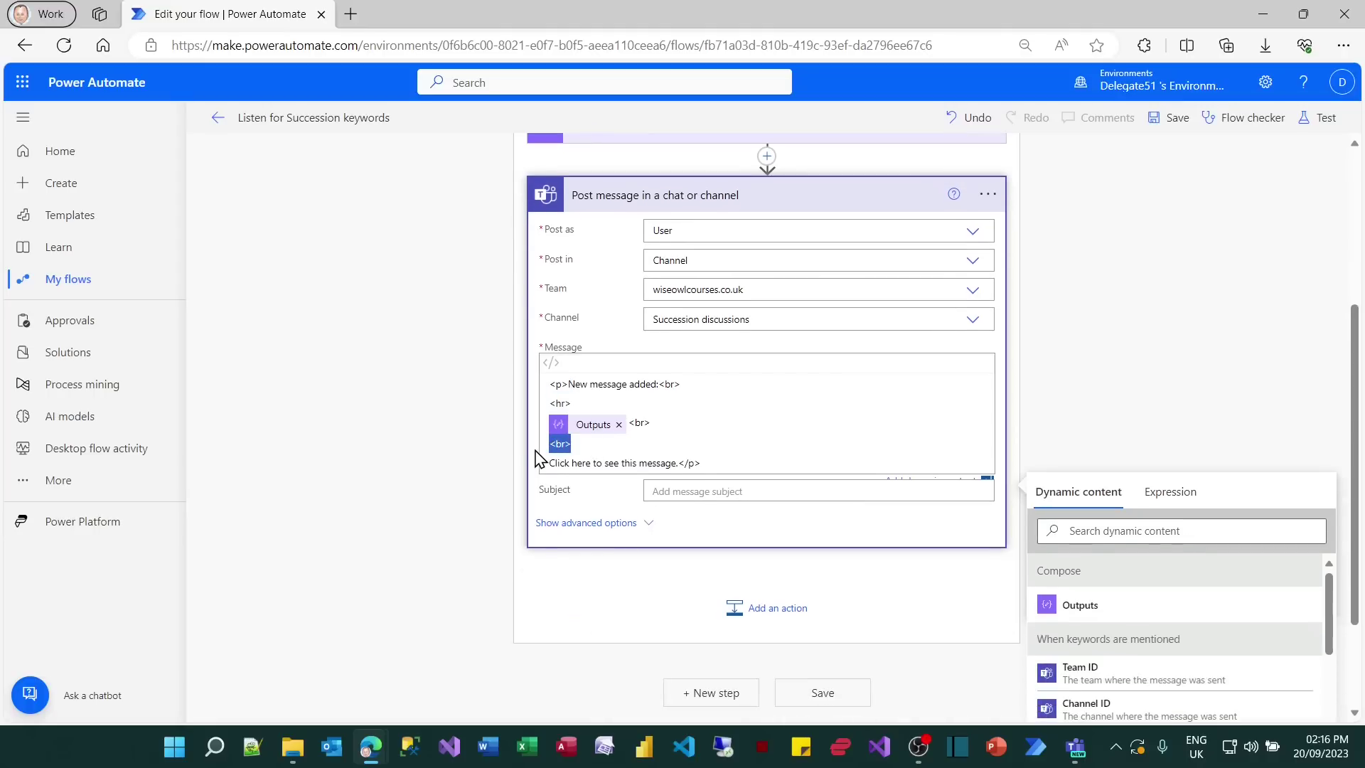
pyautogui.hotkey('ctrl', 'v')
# - Wrap 'here' in an <a href="" title="Click to see message"> link tag
pyautogui.click(772, 401)
pyautogui.scroll(-2, 771, 400)
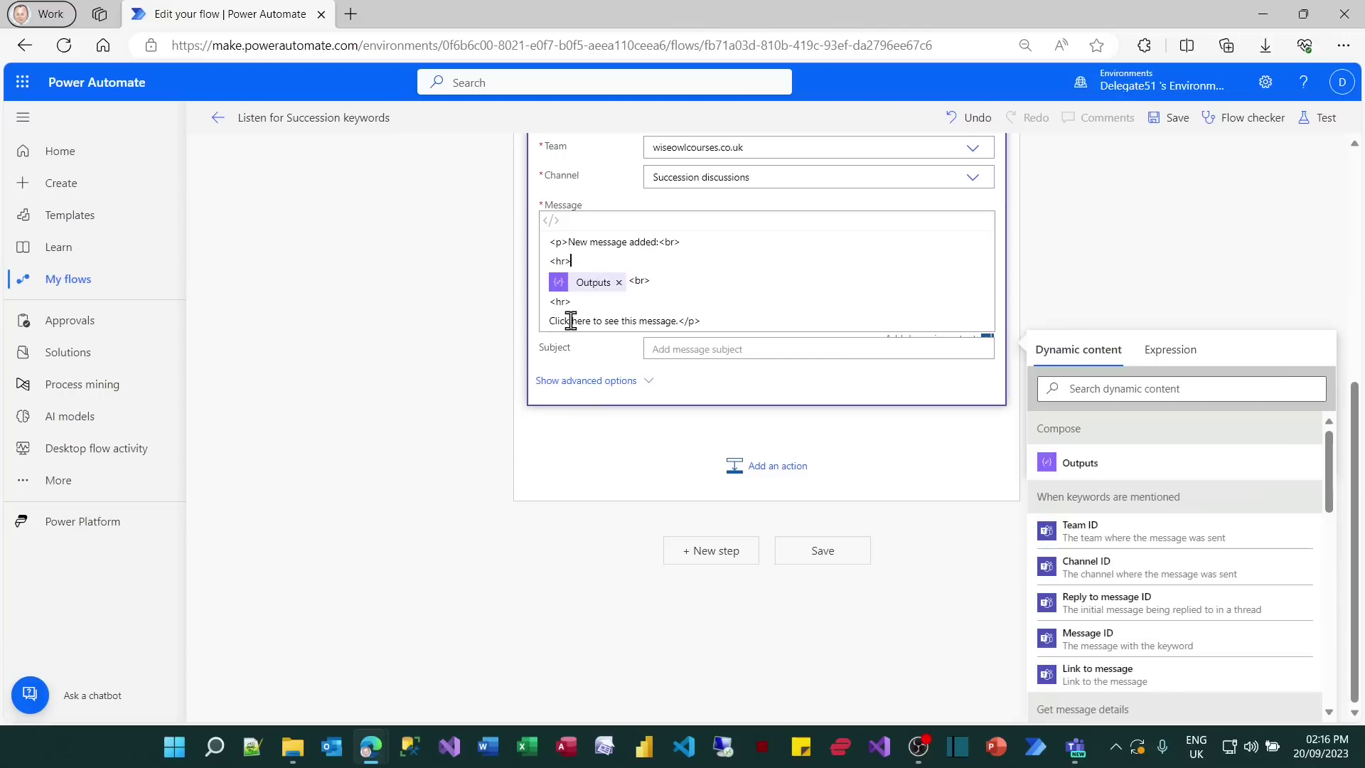
pyautogui.write('<a')
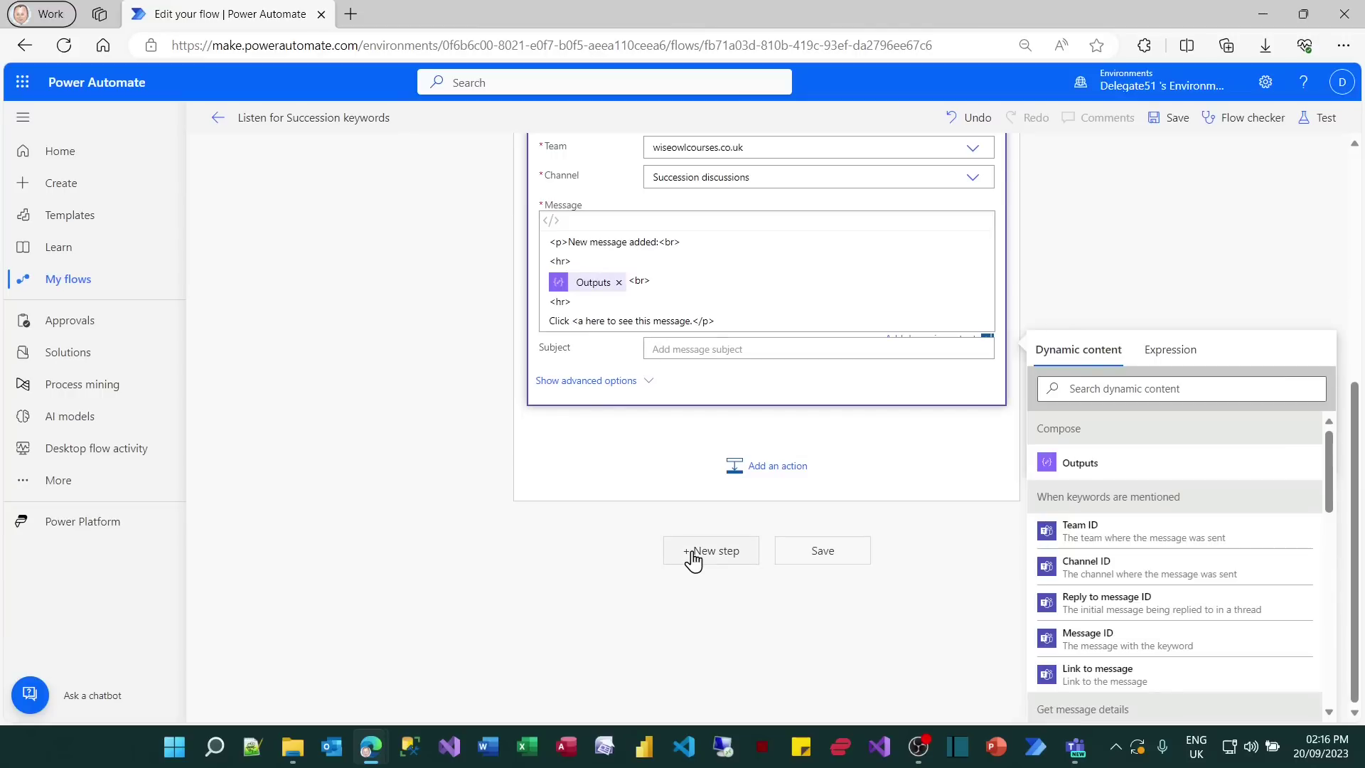
pyautogui.write(' href="" title')
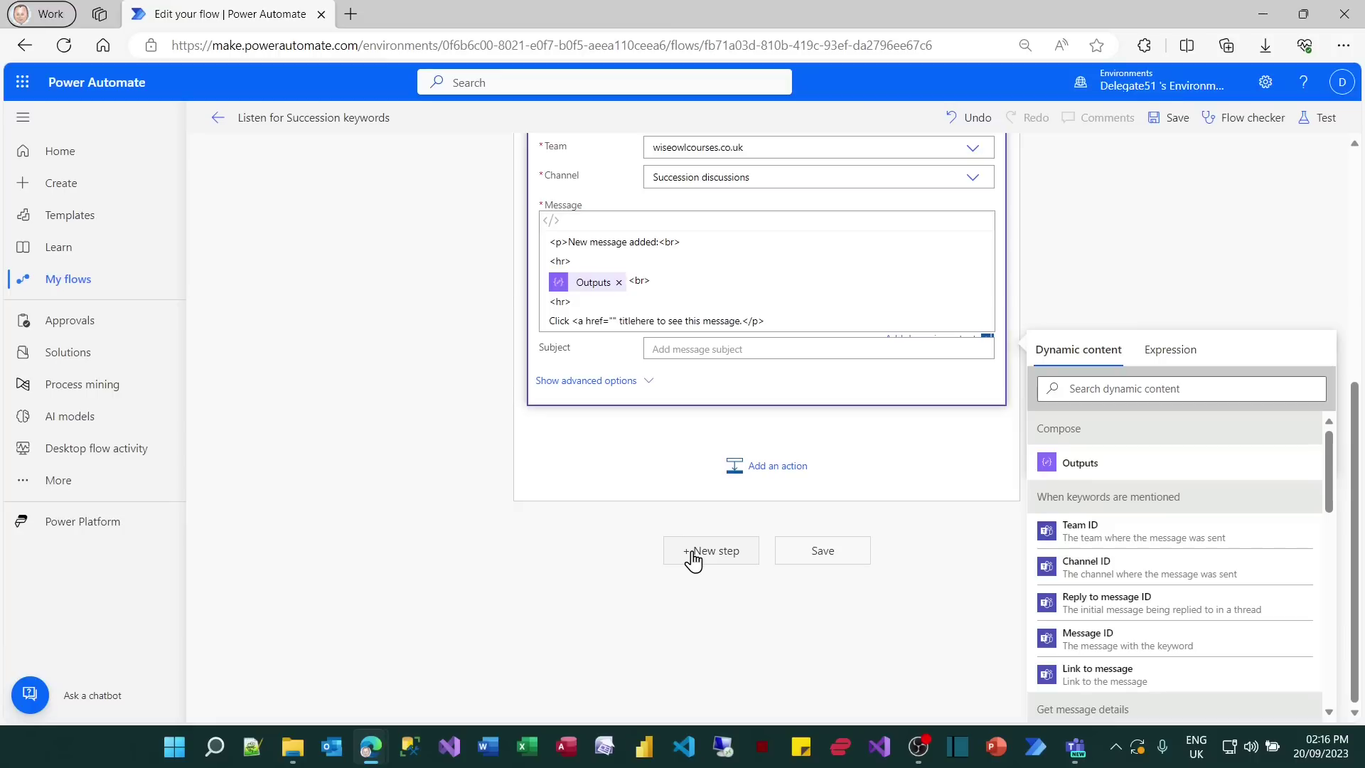
pyautogui.write('="Click to see mes')
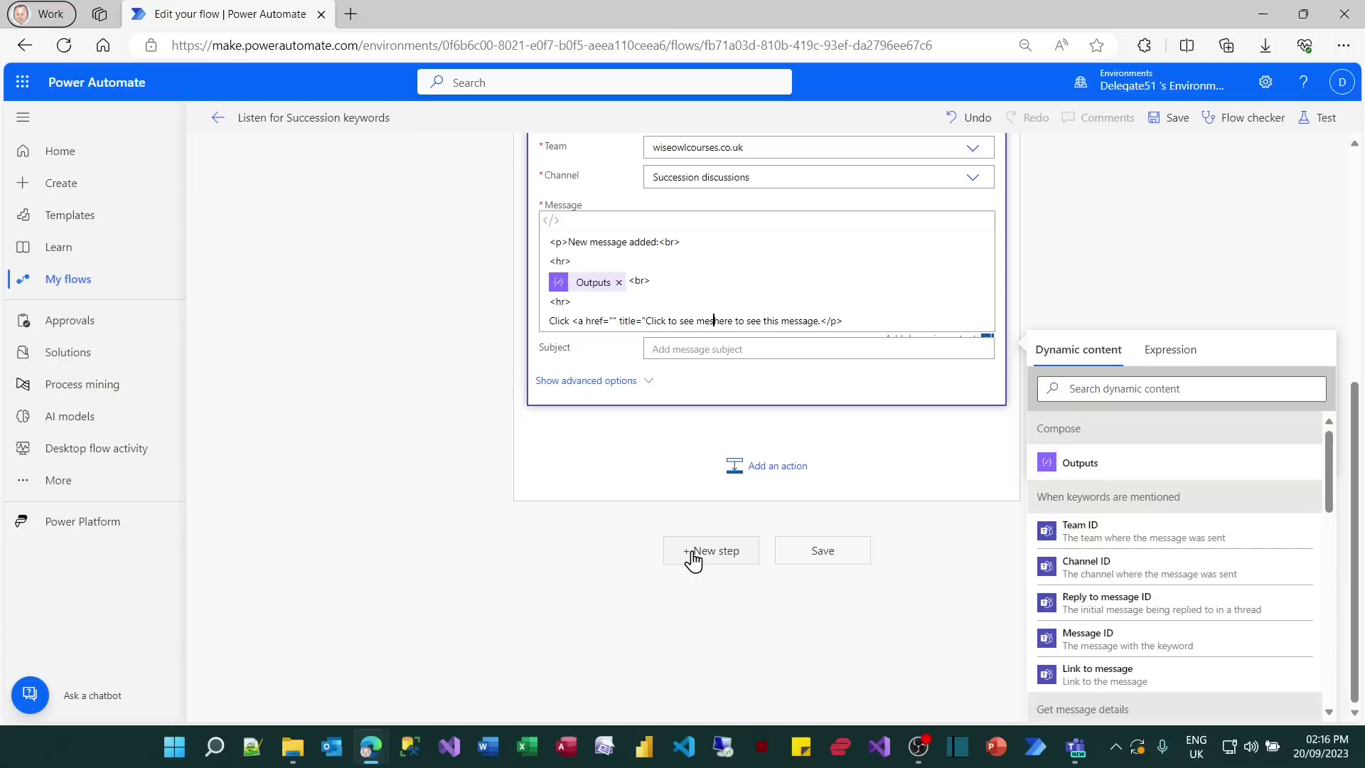
pyautogui.write('sage">here</a')
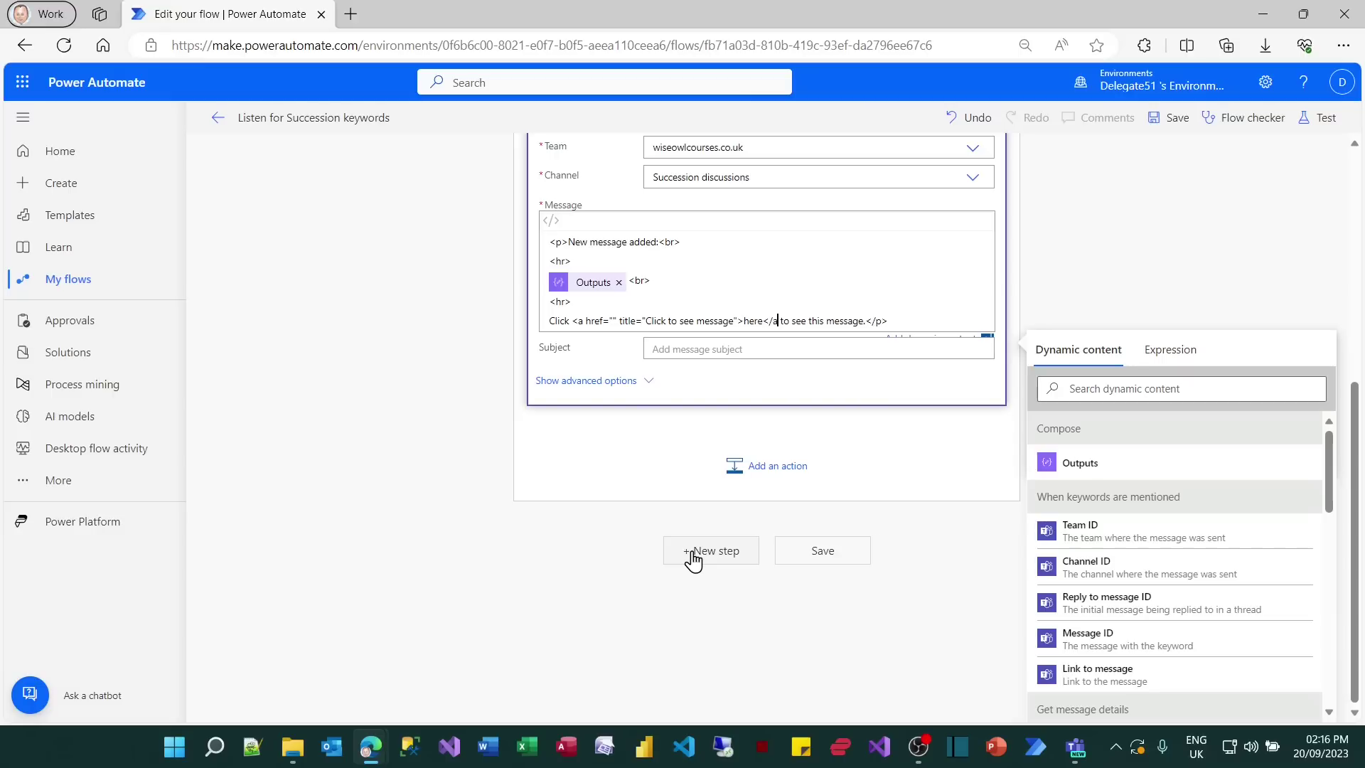
pyautogui.write('>')
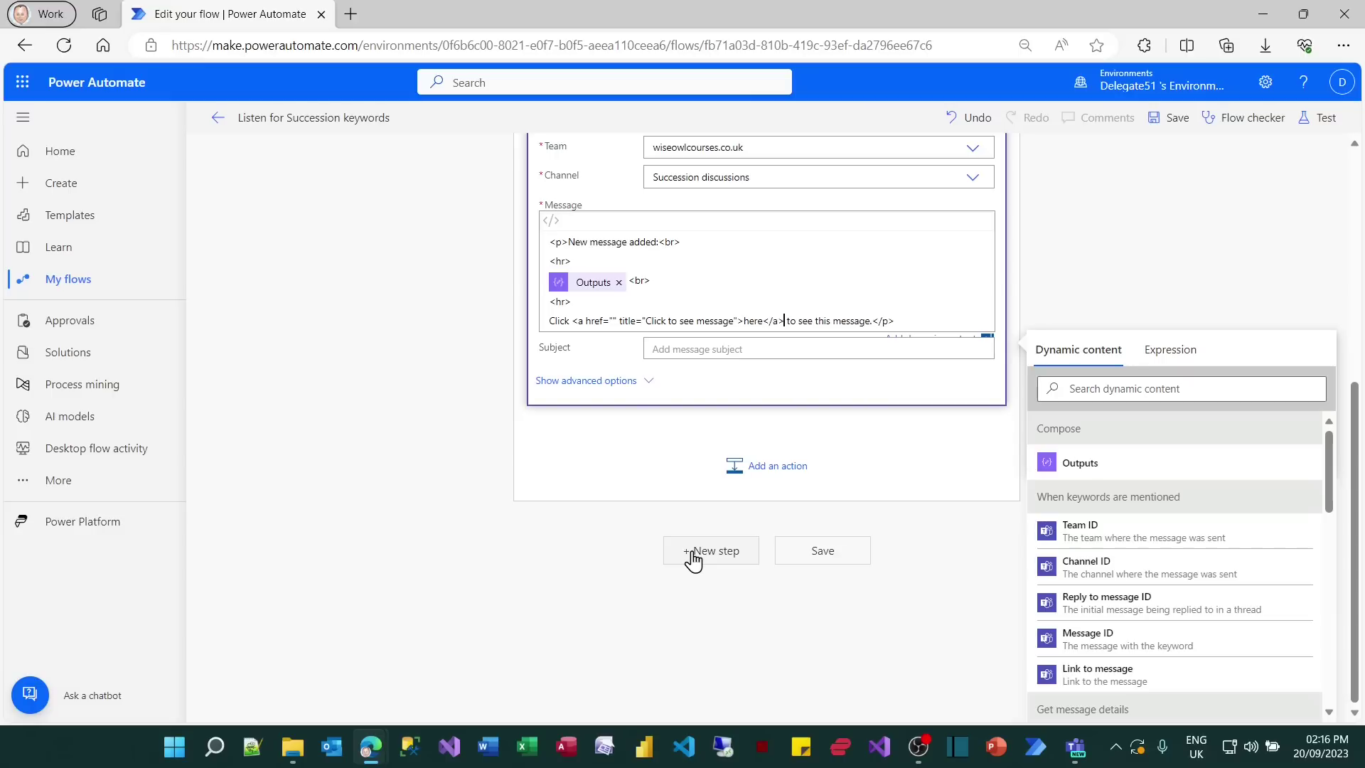
# - Put Link to message in the href, set subject 'Possible Succession chat?', and save the flow
pyautogui.click(1167, 683)
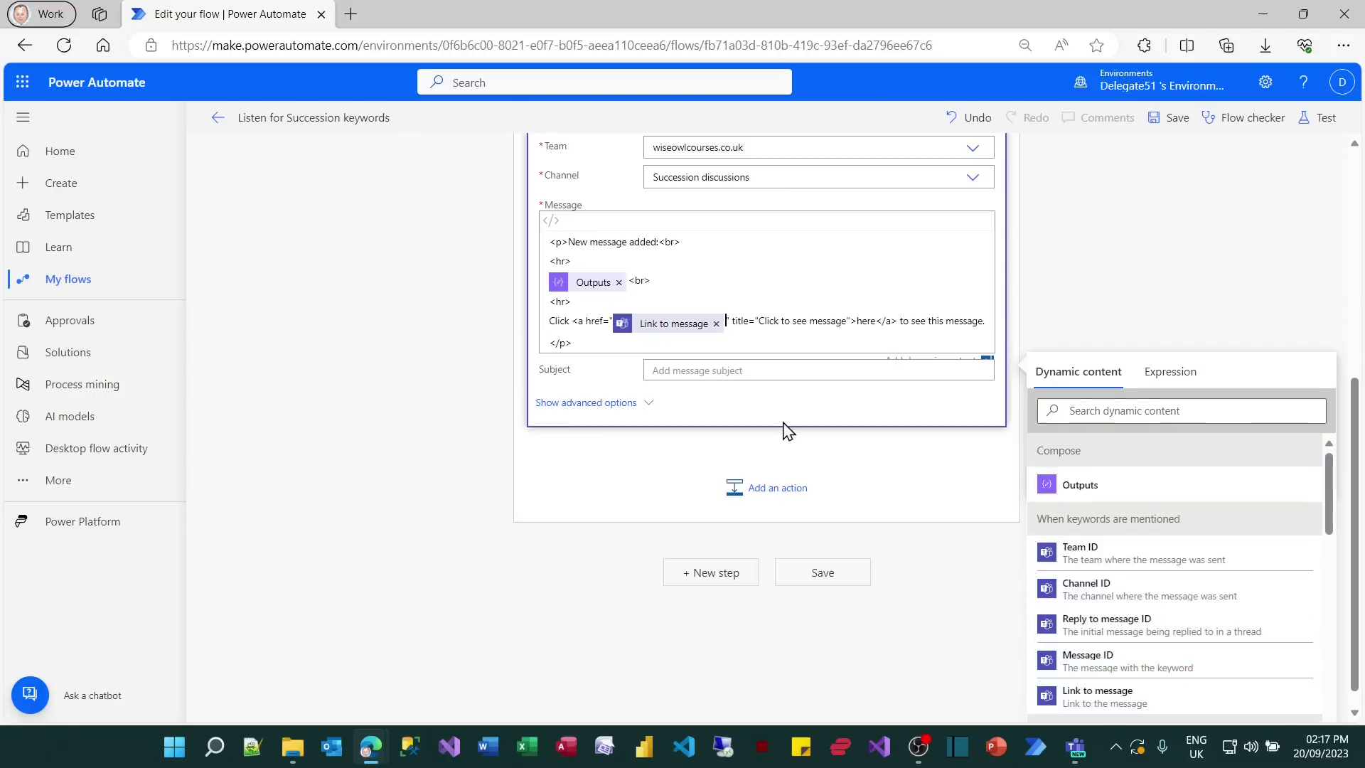
pyautogui.click(768, 318)
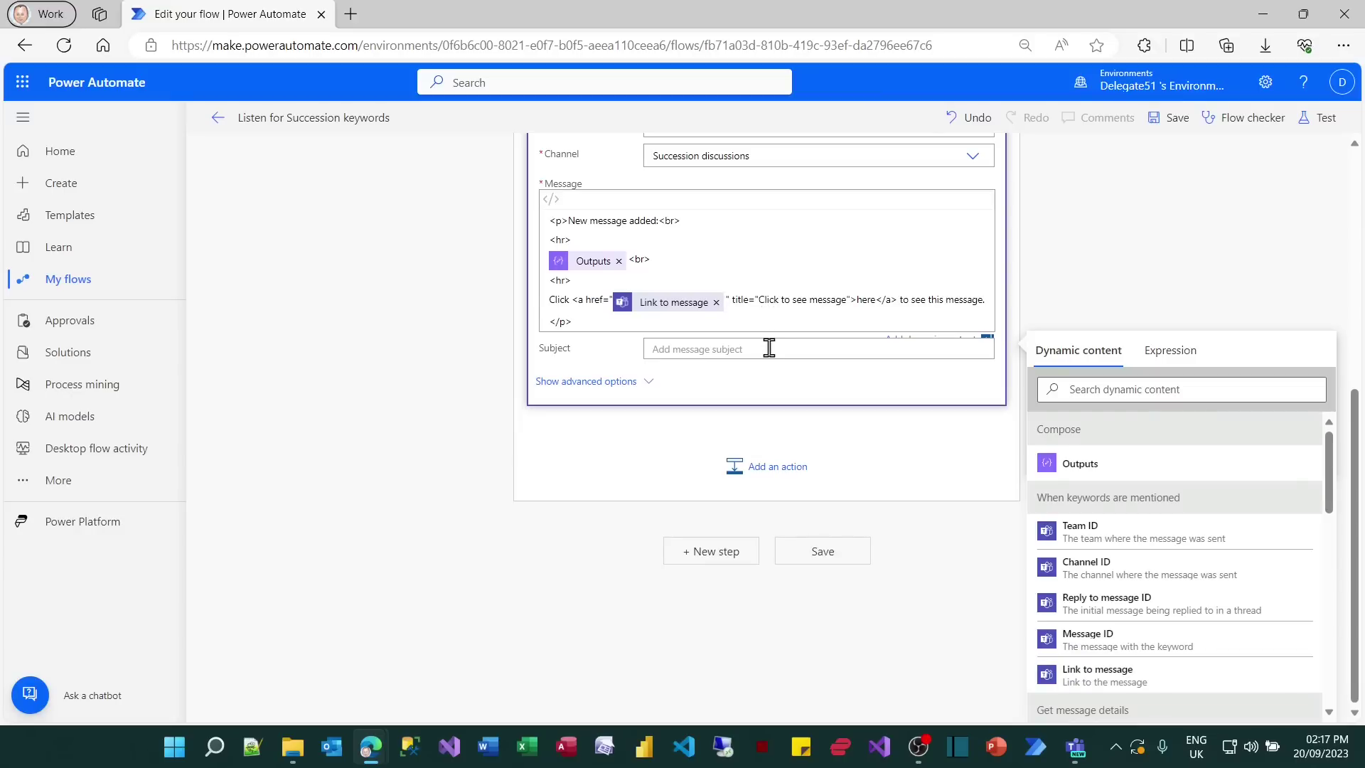
pyautogui.click(767, 349)
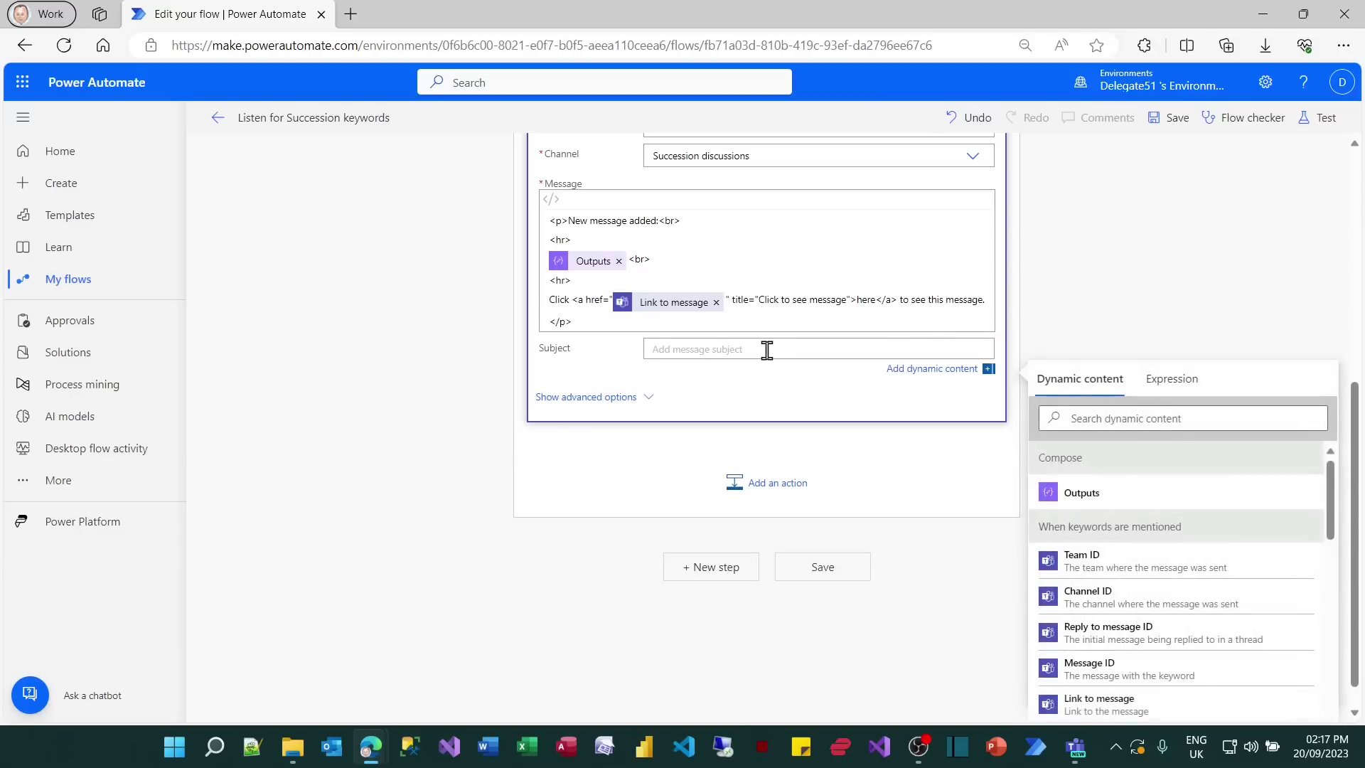
pyautogui.write('Possible Succession chat?')
pyautogui.click(823, 567)
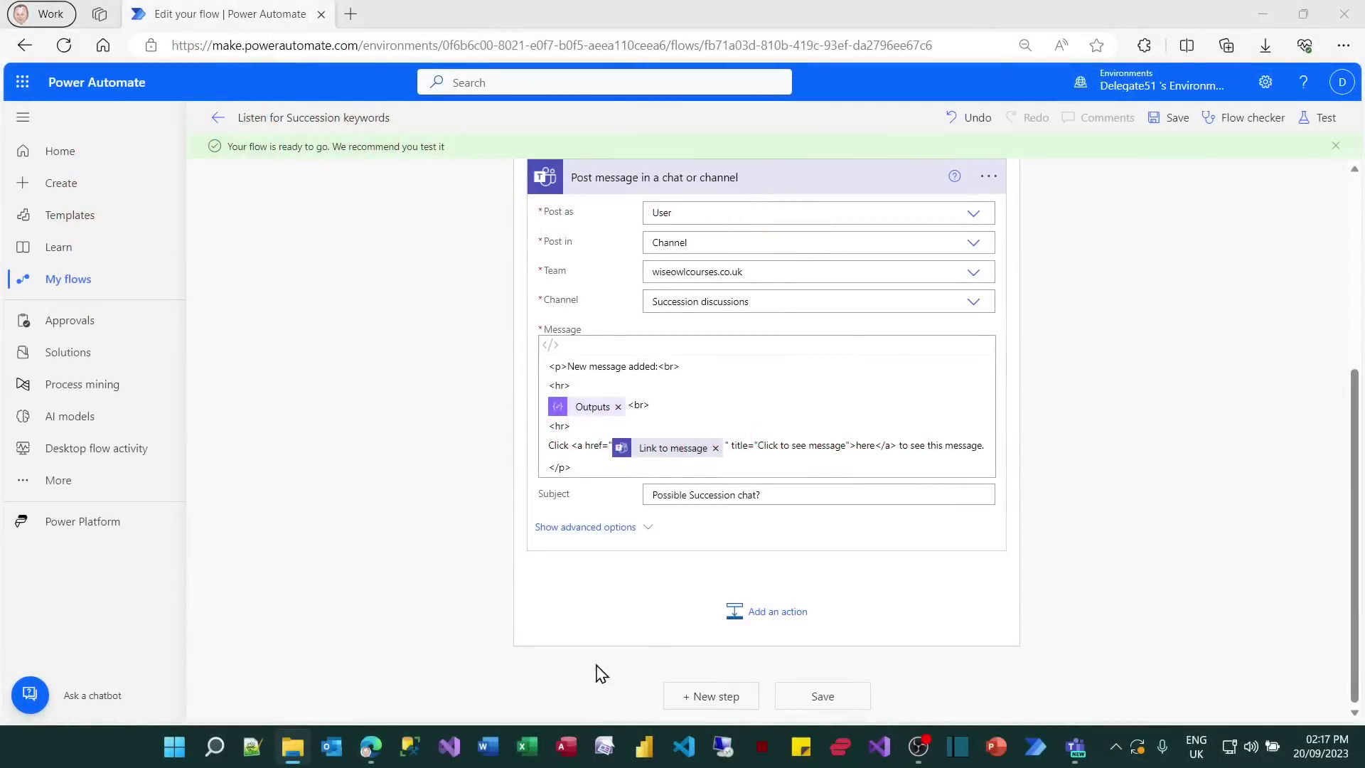
# - Post 'Any more recommendations?!' with body 'Please post info on other box sets' in Box set discussions
pyautogui.click(1078, 751)
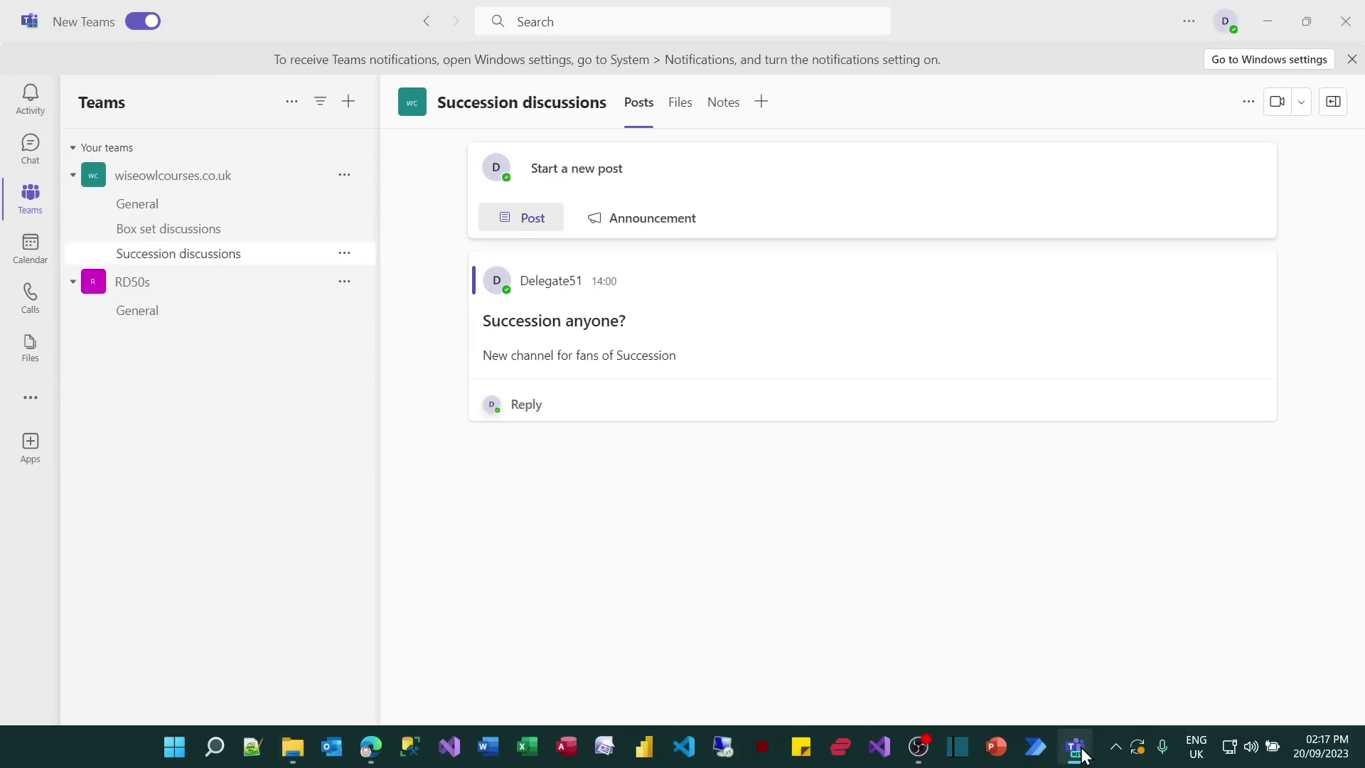
pyautogui.click(205, 231)
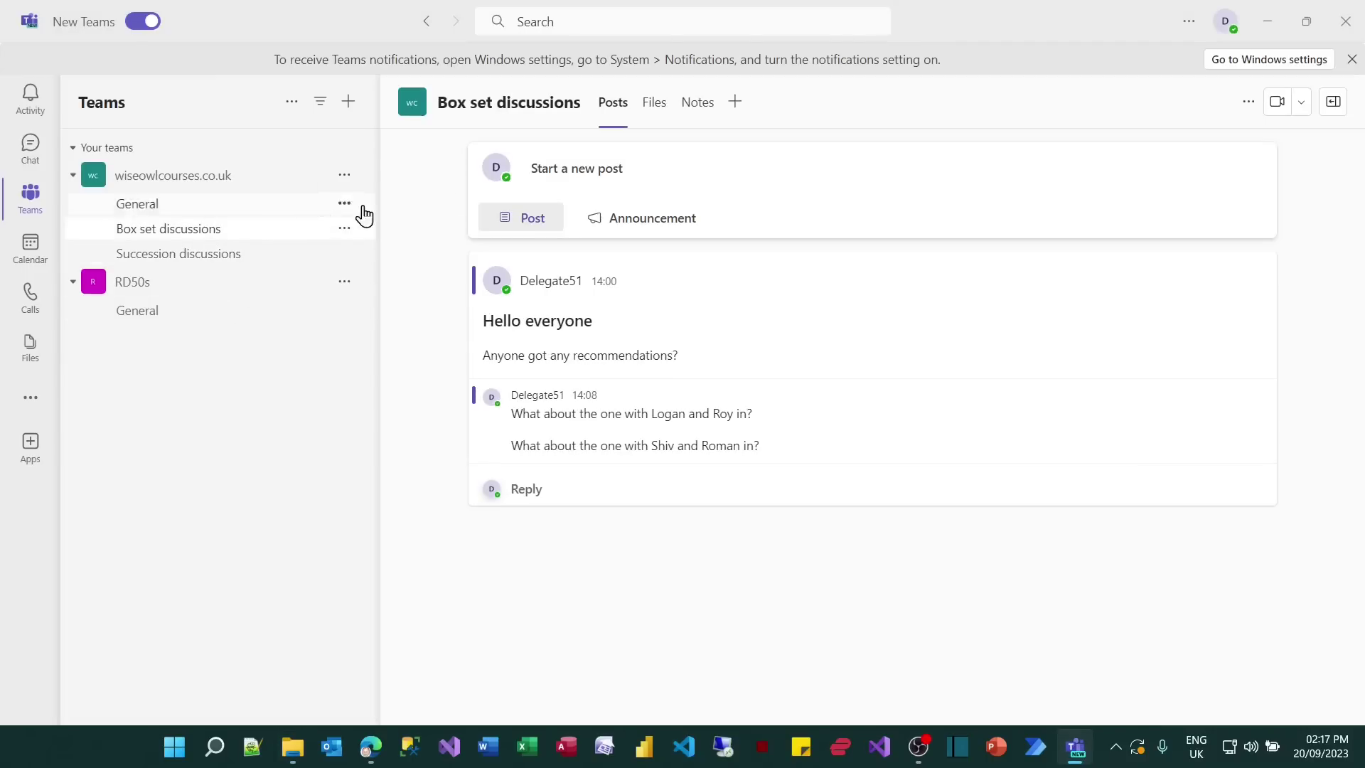
pyautogui.click(658, 183)
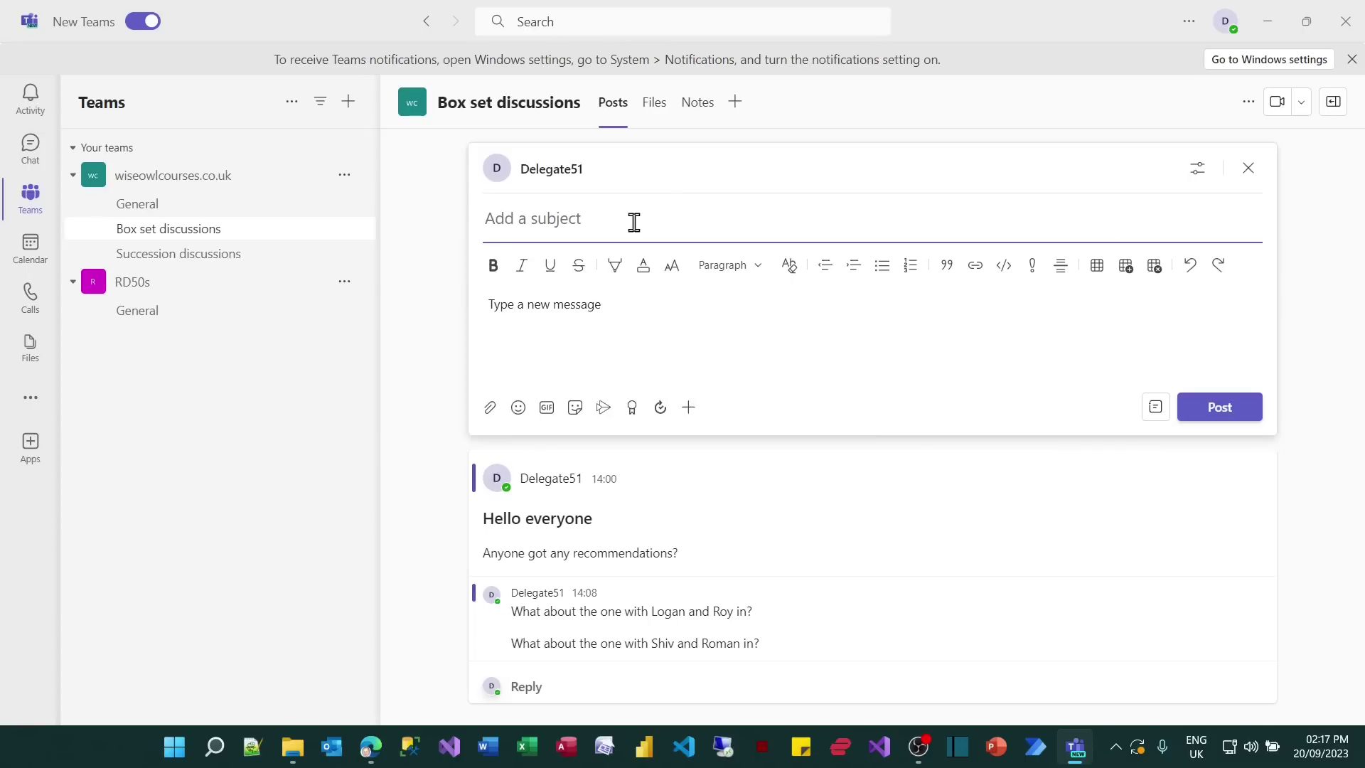
pyautogui.write('Any more recommen')
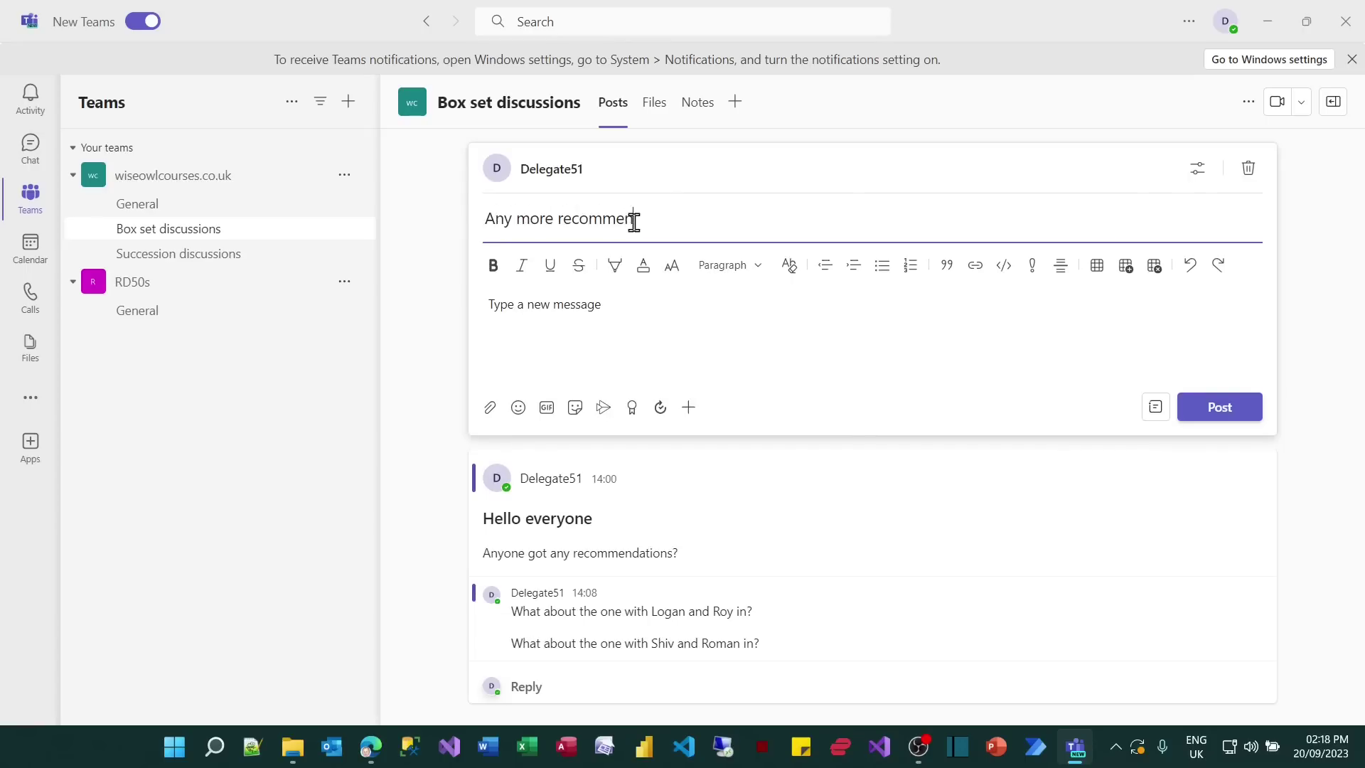
pyautogui.write('dations?!')
pyautogui.click(684, 306)
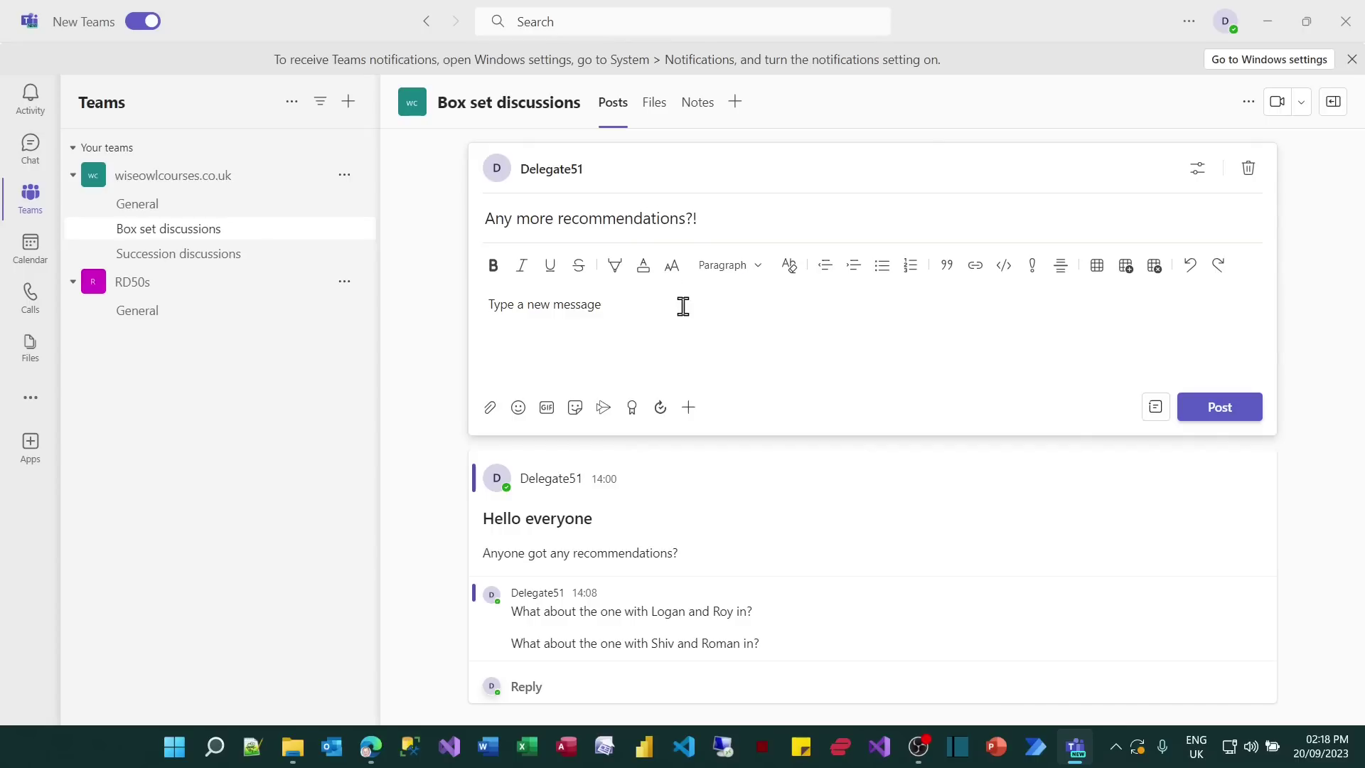
pyautogui.write('Please post oinfo')
pyautogui.hotkey('ctrl', 'shift', 'Left')
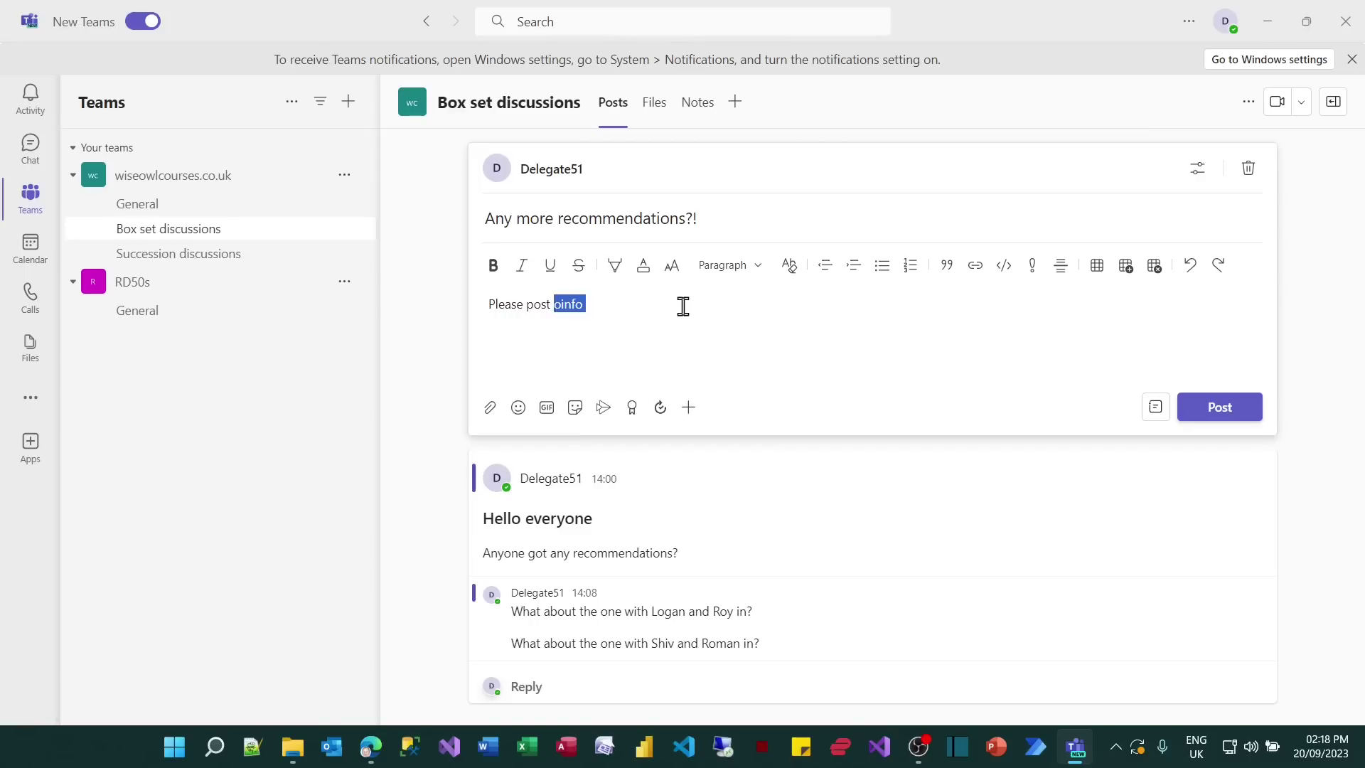
pyautogui.write('info on other box ')
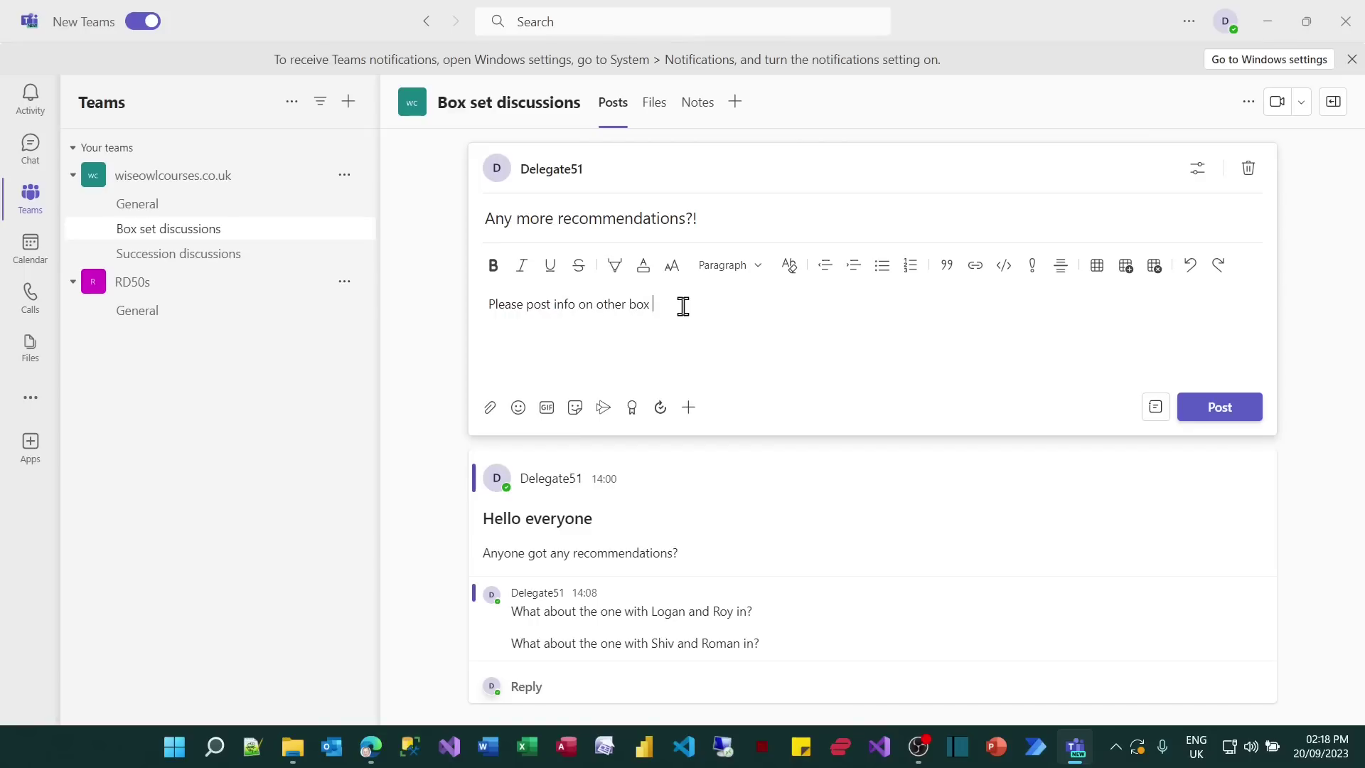
pyautogui.write('sets')
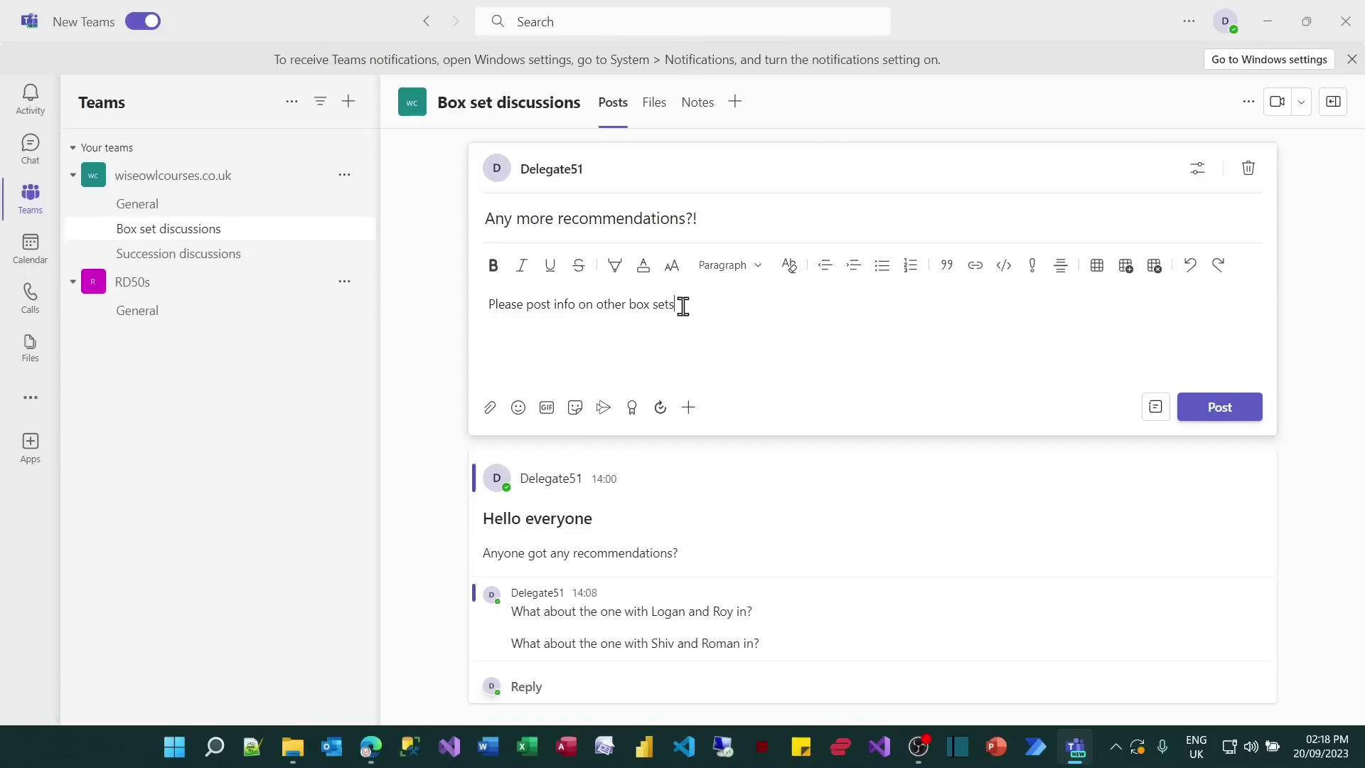
pyautogui.click(1221, 416)
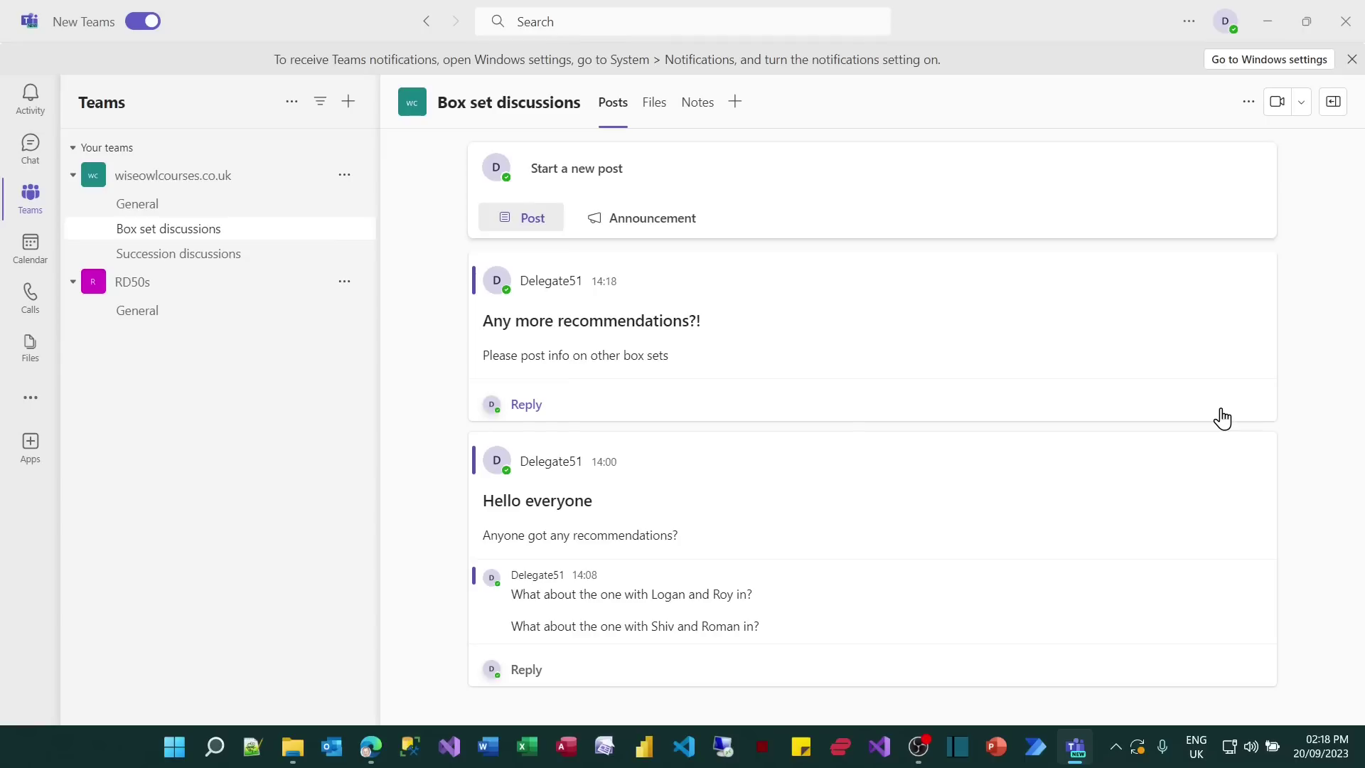
# - Reply 'How about the one with Kendall and Shiv in?' to the new post
pyautogui.click(519, 408)
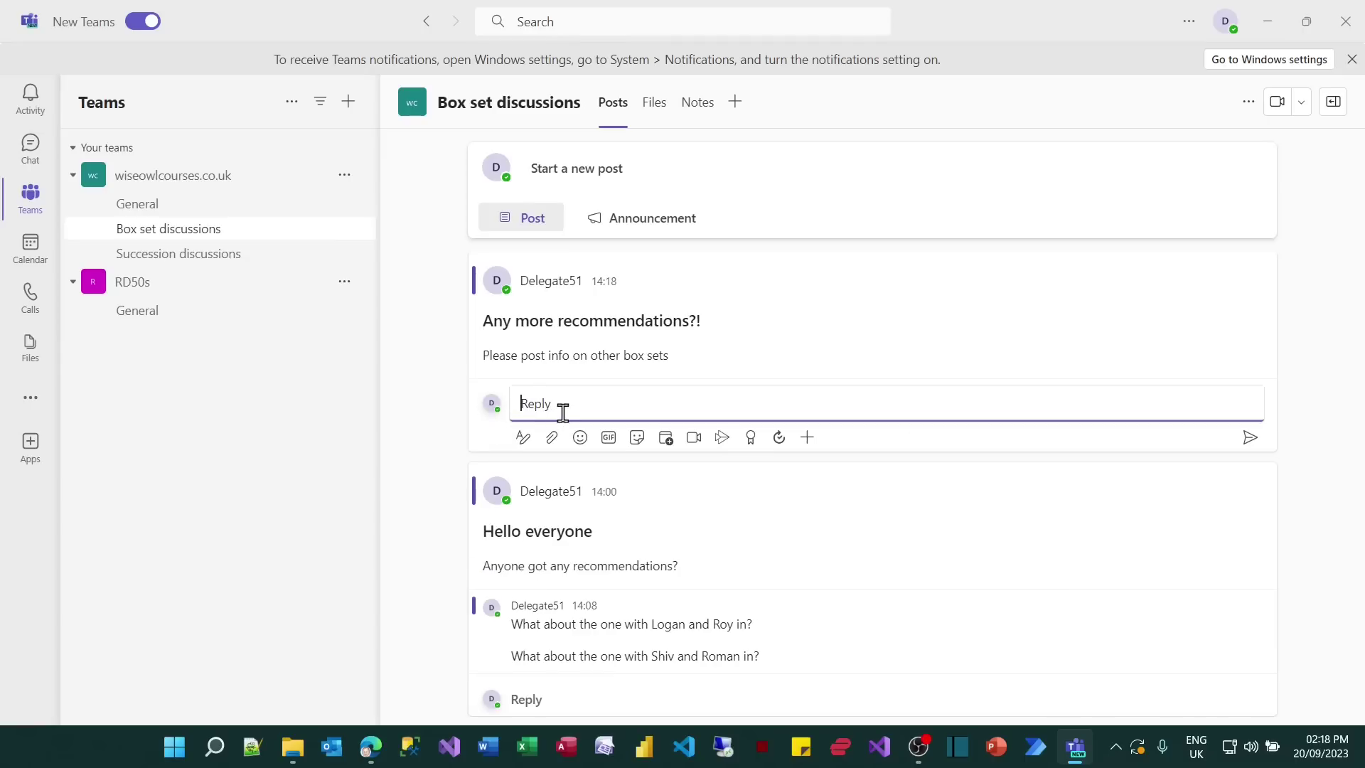
pyautogui.write('How about the one with Kendall and Shiv in?')
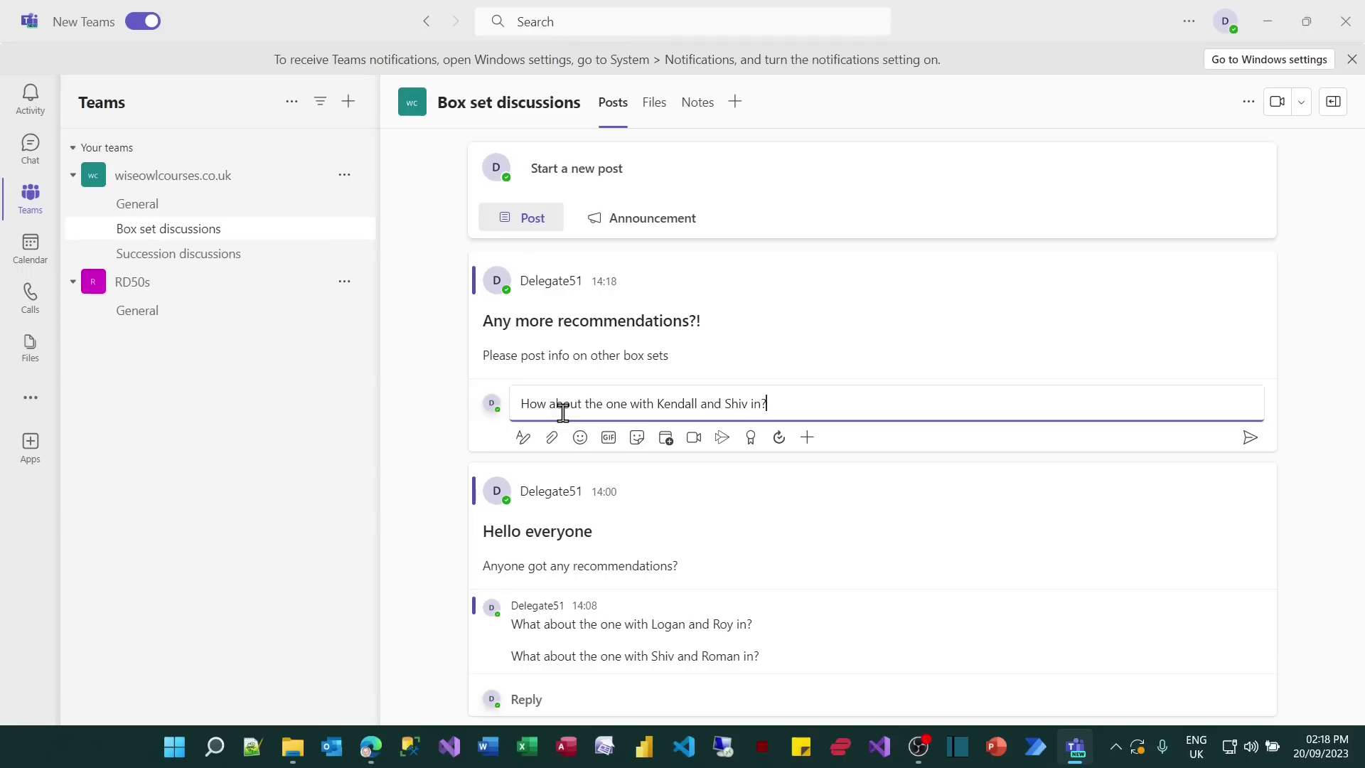
pyautogui.click(1246, 439)
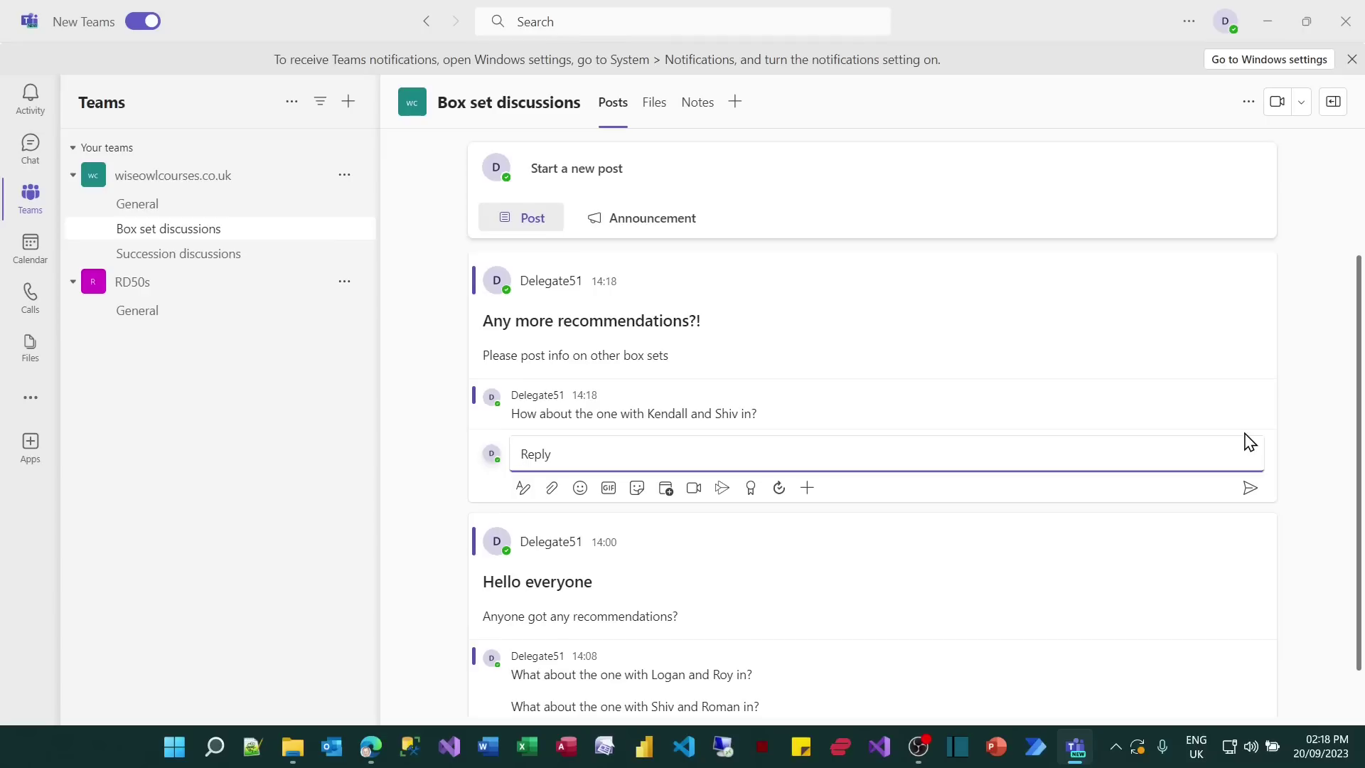
# - Open Succession discussions and follow the 'here' link in the 'Possible Succession chat?' notice
pyautogui.click(234, 258)
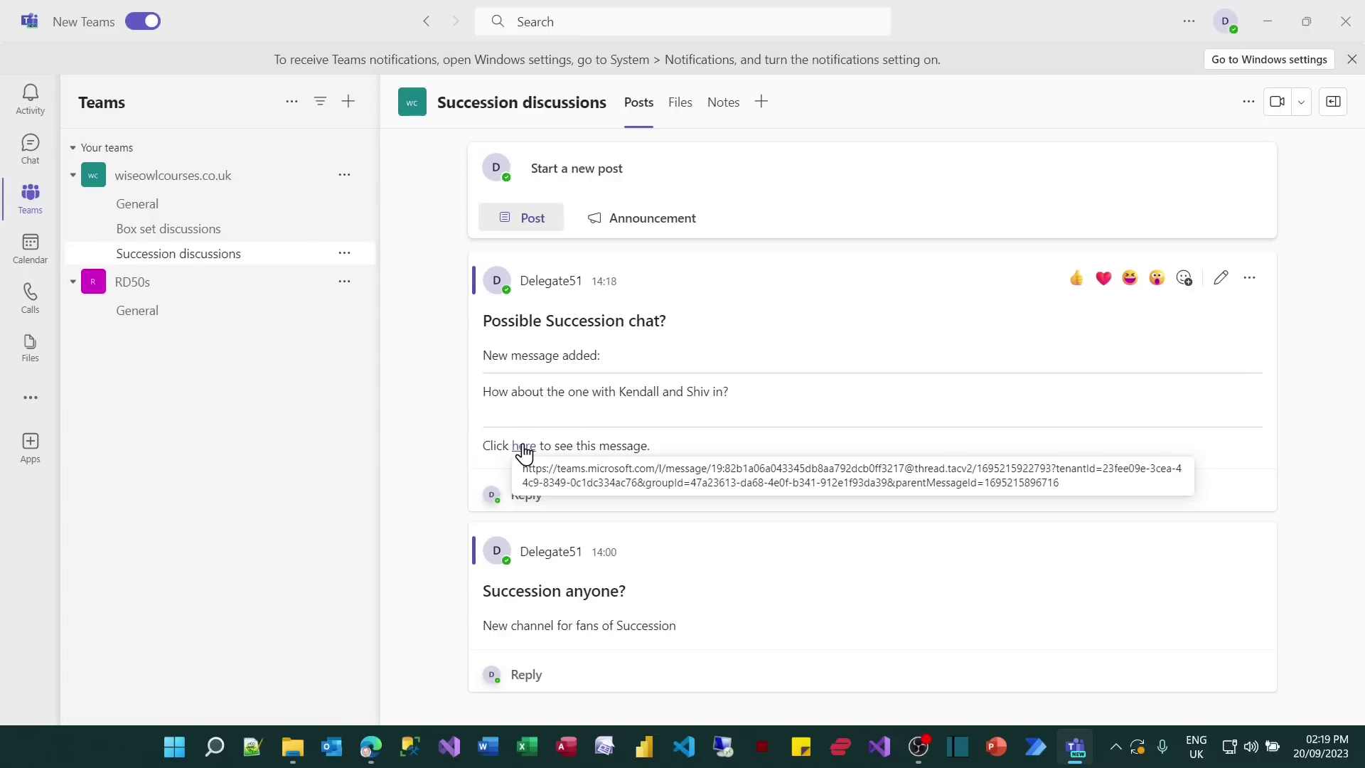
pyautogui.click(524, 448)
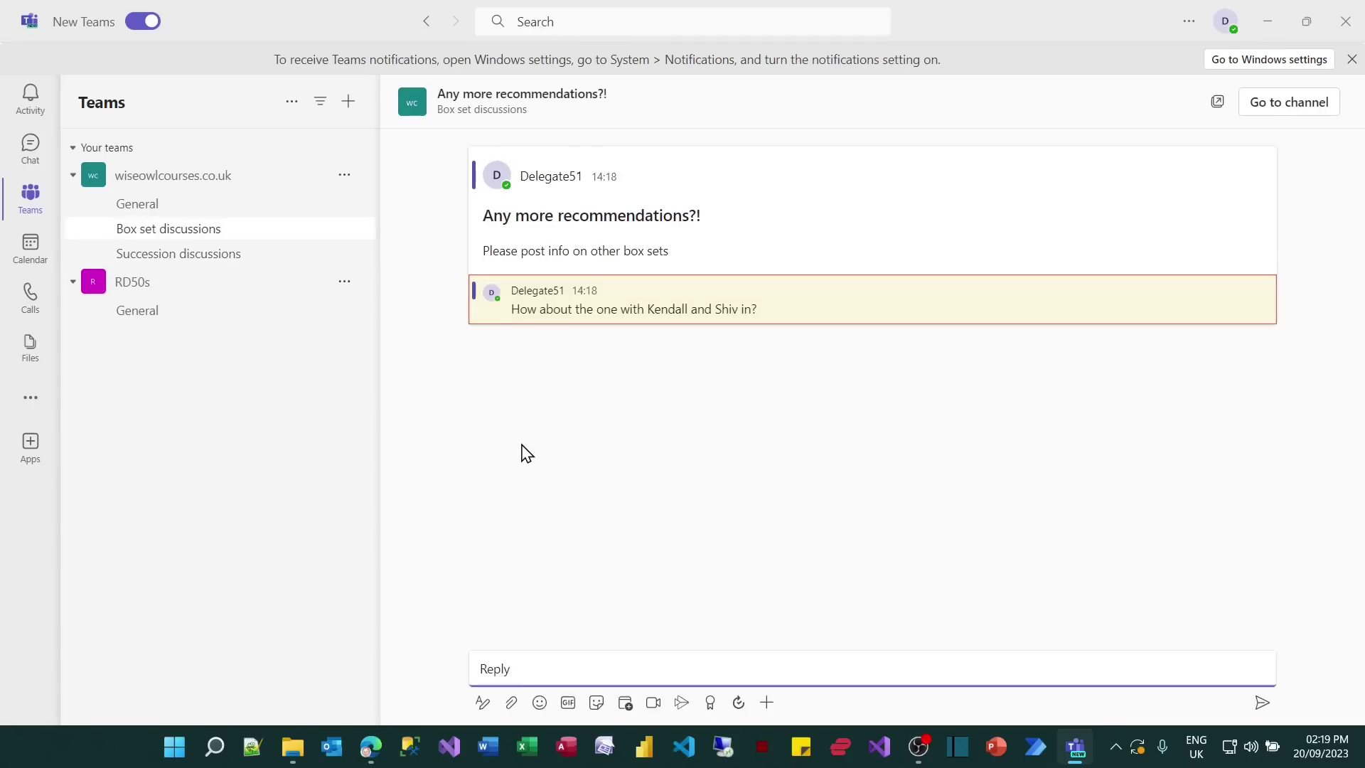